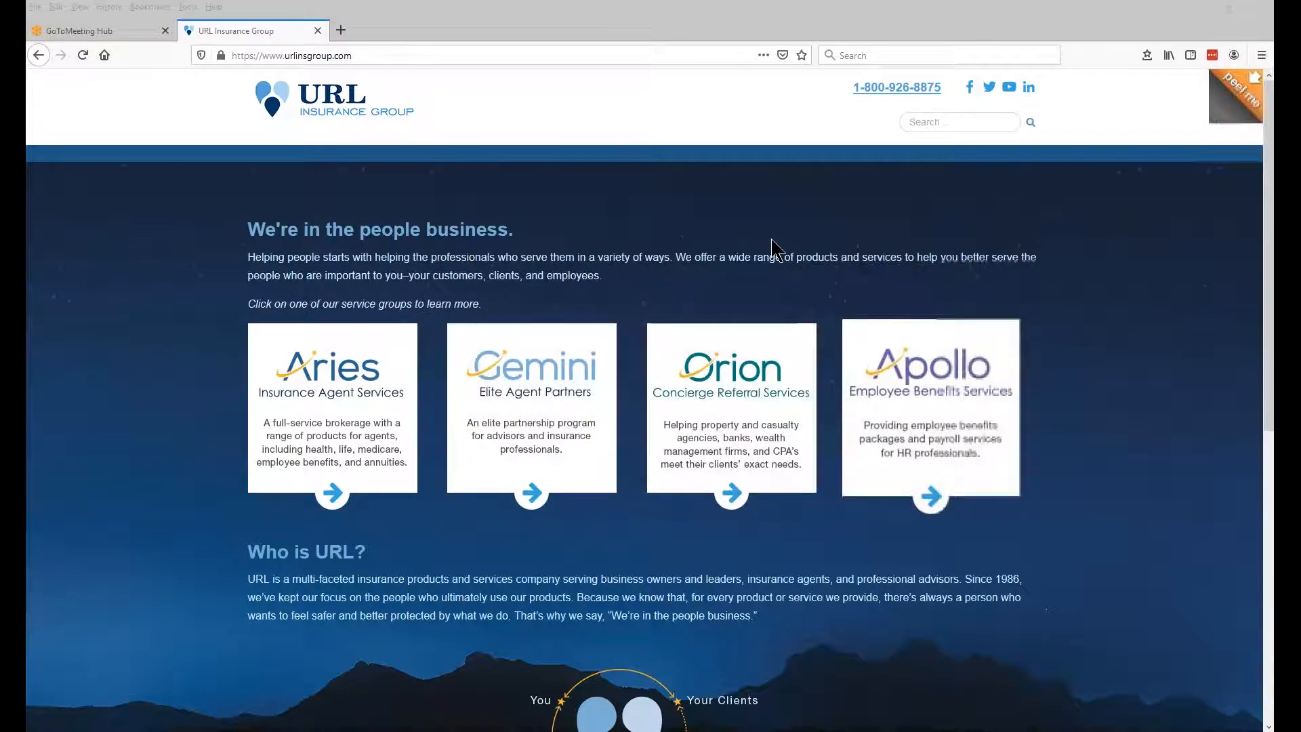
Go to the Aries Insurance Agent Services site and open its Life Markets department page
click(337, 393)
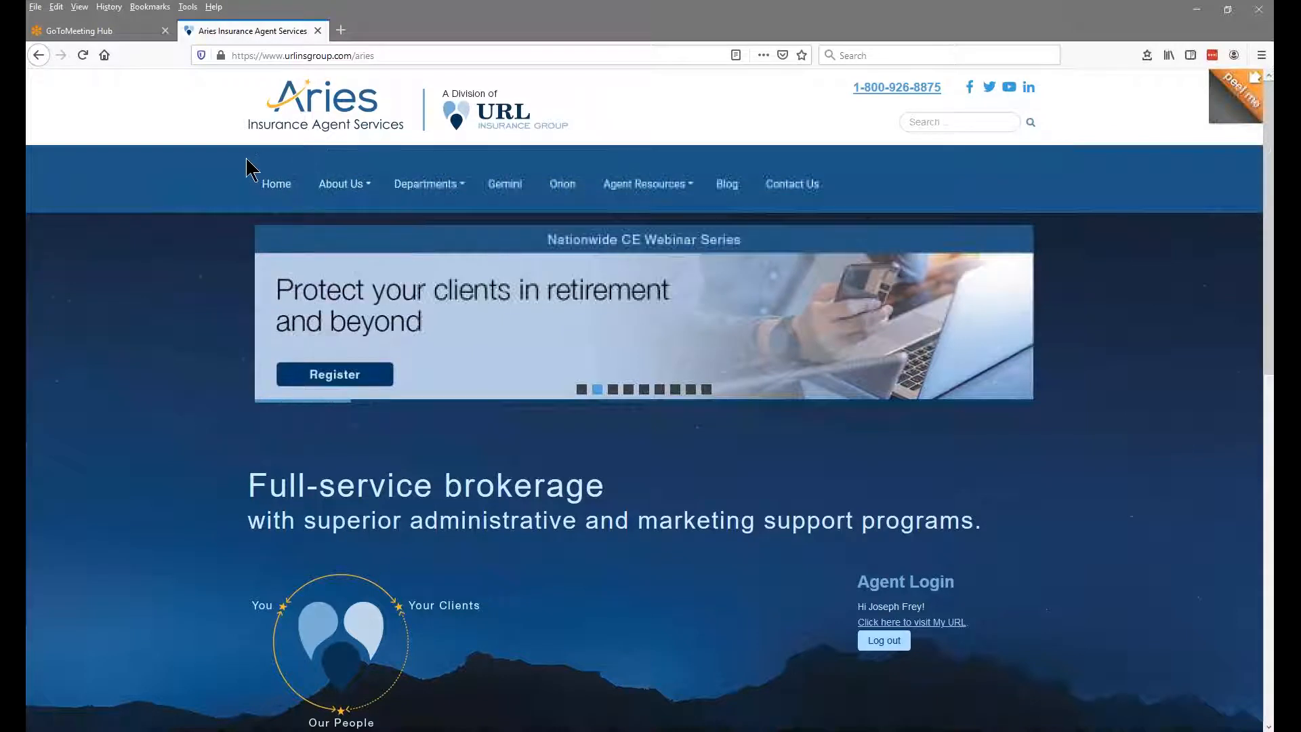
scroll(834, 563, down, 1)
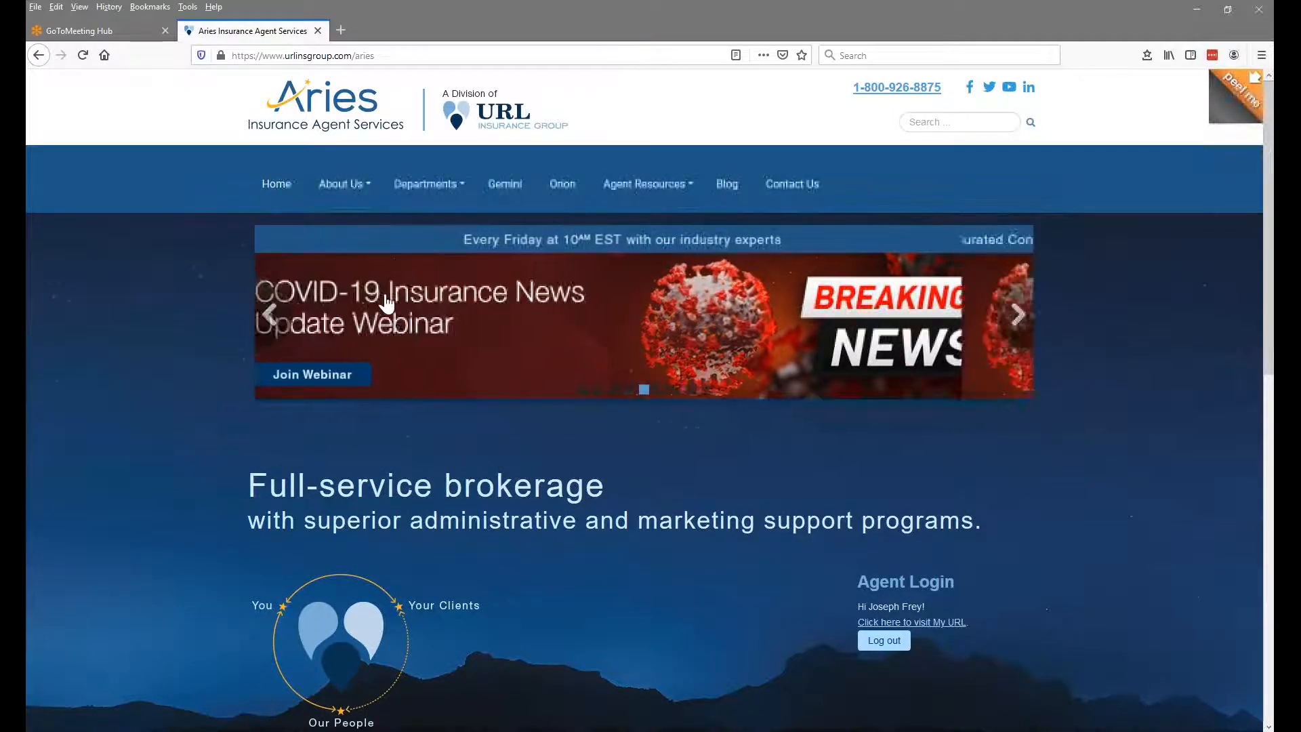
mouse_move(409, 191)
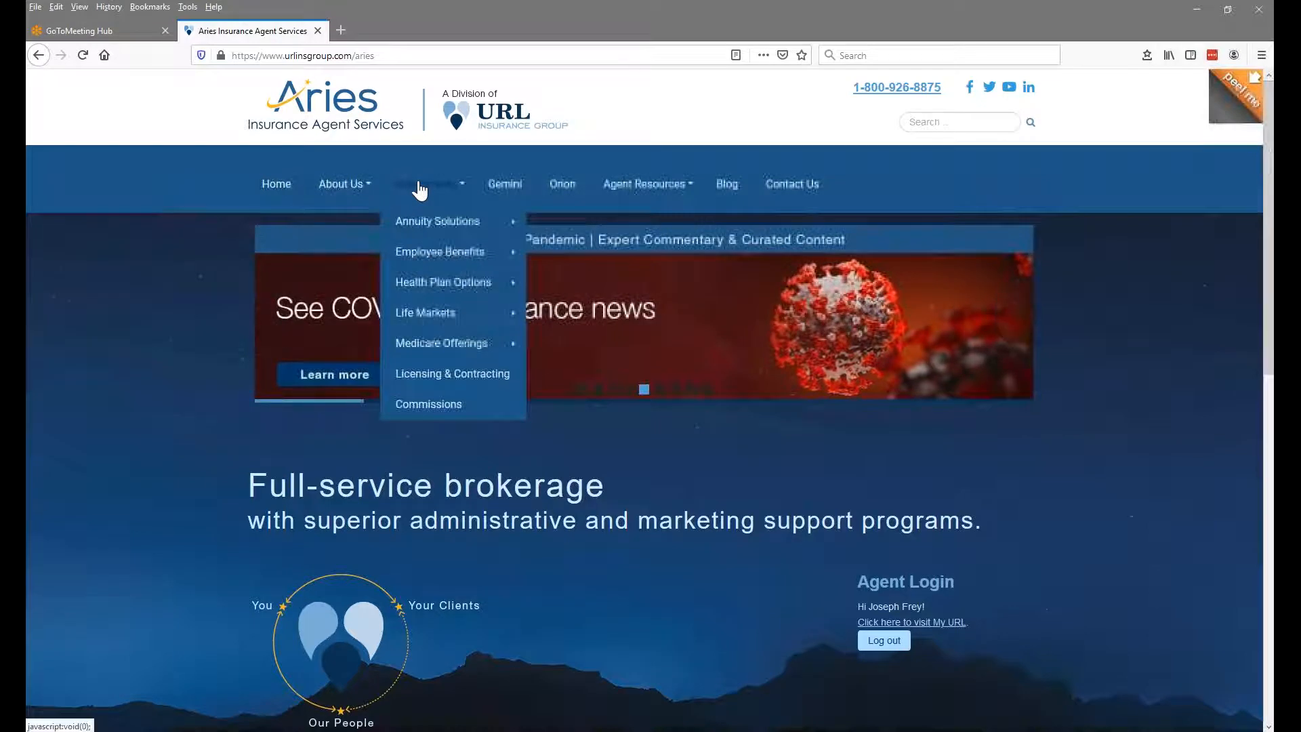
click(435, 322)
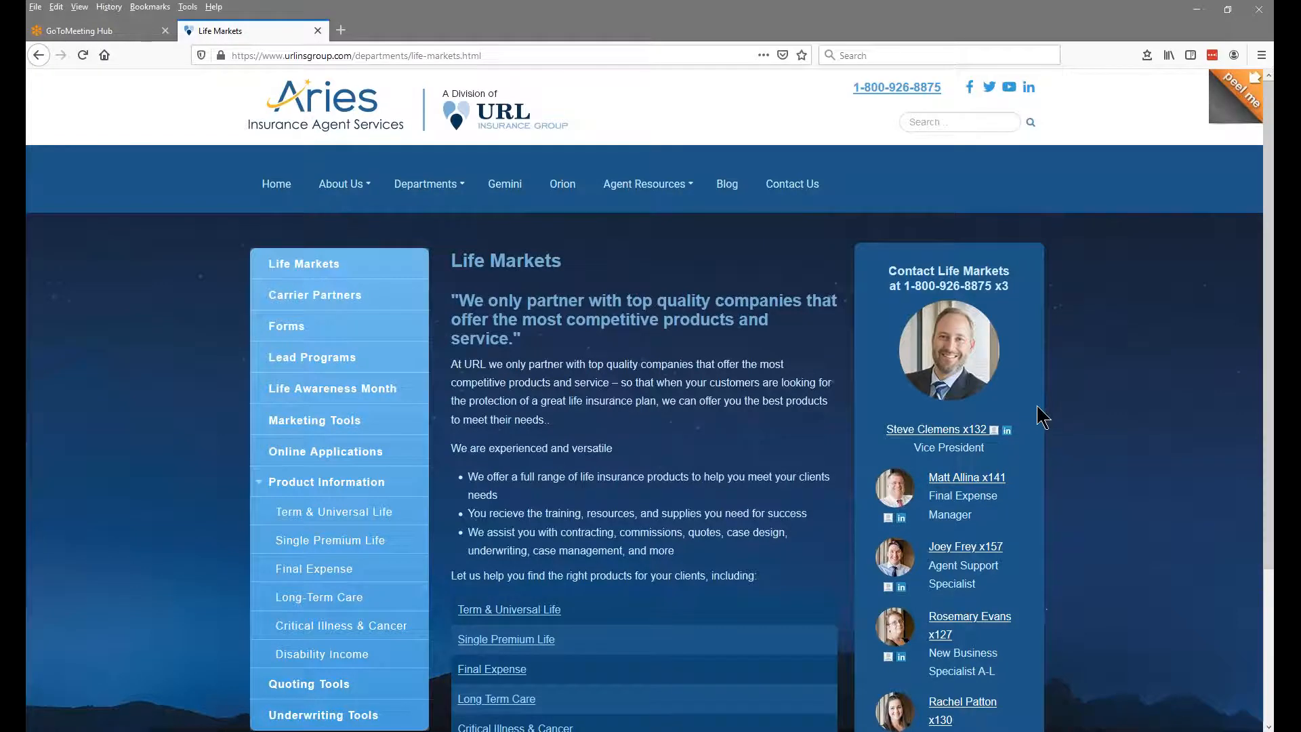
View the Life Markets Agent Support Specialist's staff entry and message form, and close the form
scroll(1037, 405, down, 2)
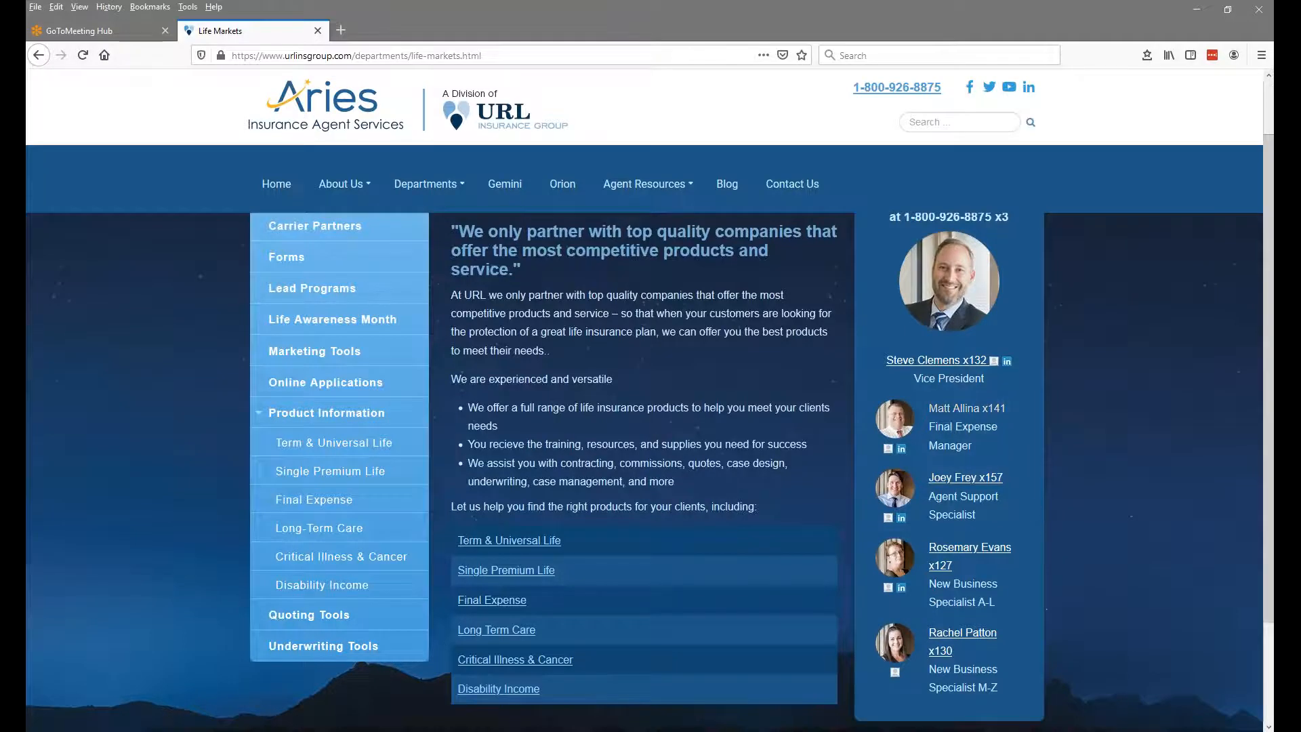
scroll(1037, 454, up, 2)
scroll(1036, 454, down, 2)
click(974, 487)
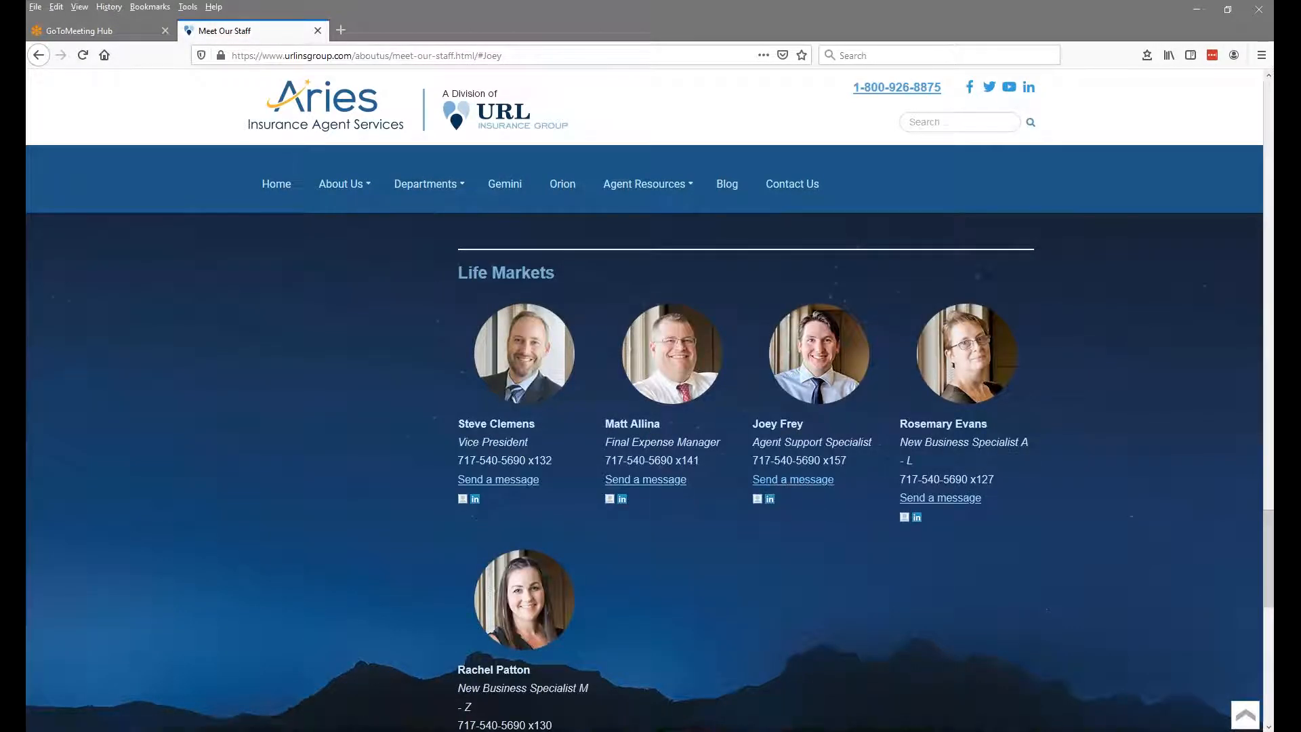
click(789, 481)
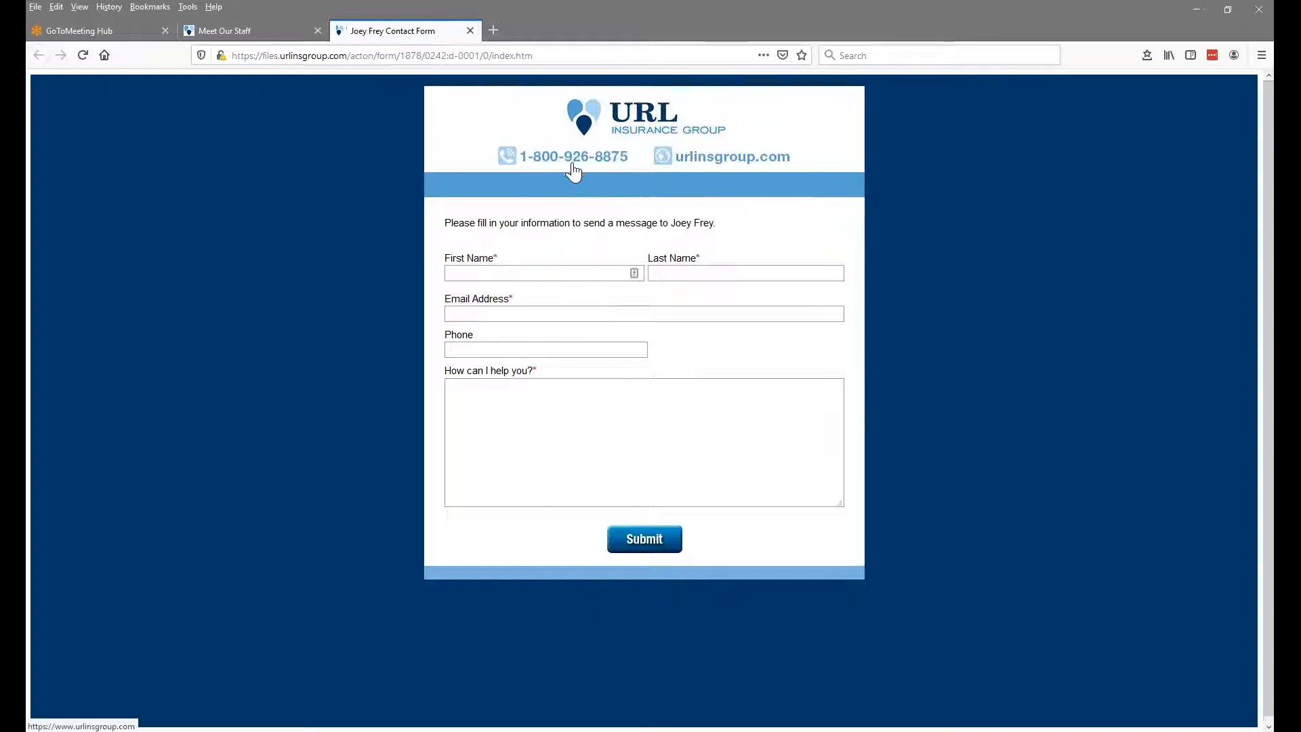
click(470, 34)
Return to the Life Markets department page and open its Quoting Tools page
key(alt+Left)
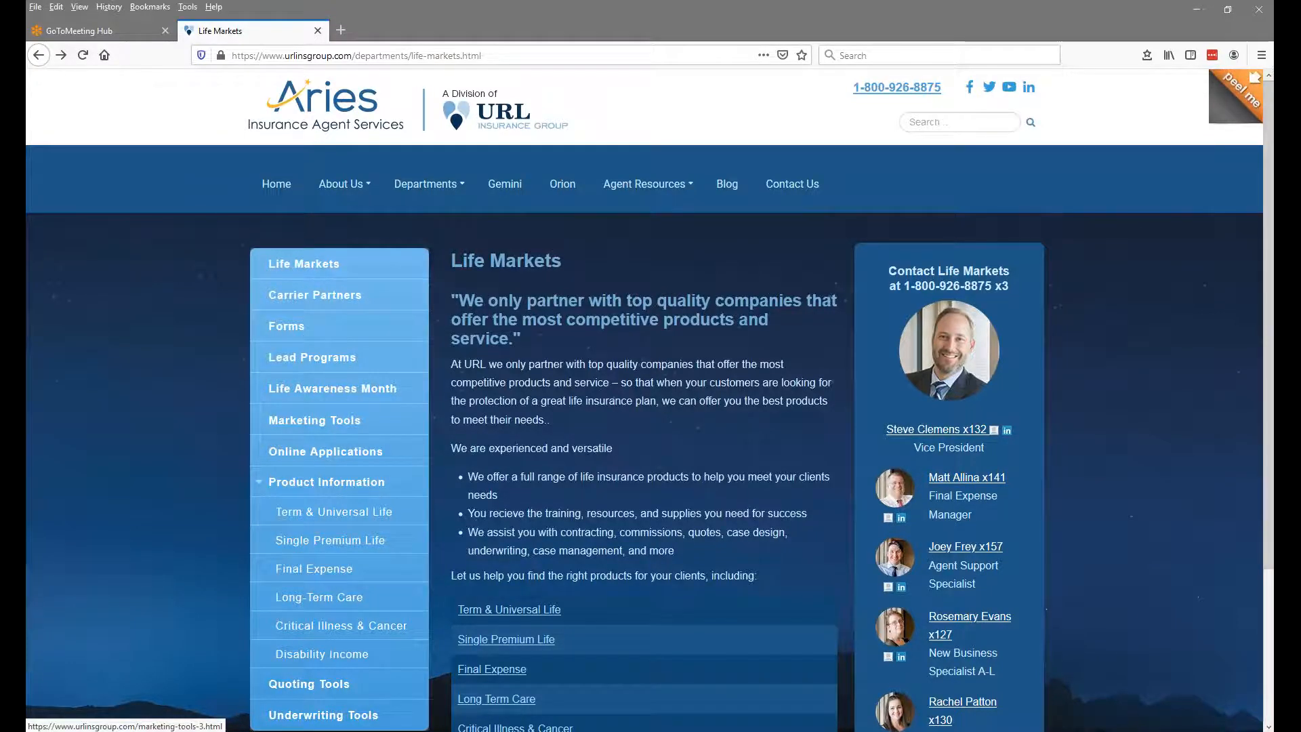
scroll(355, 422, down, 2)
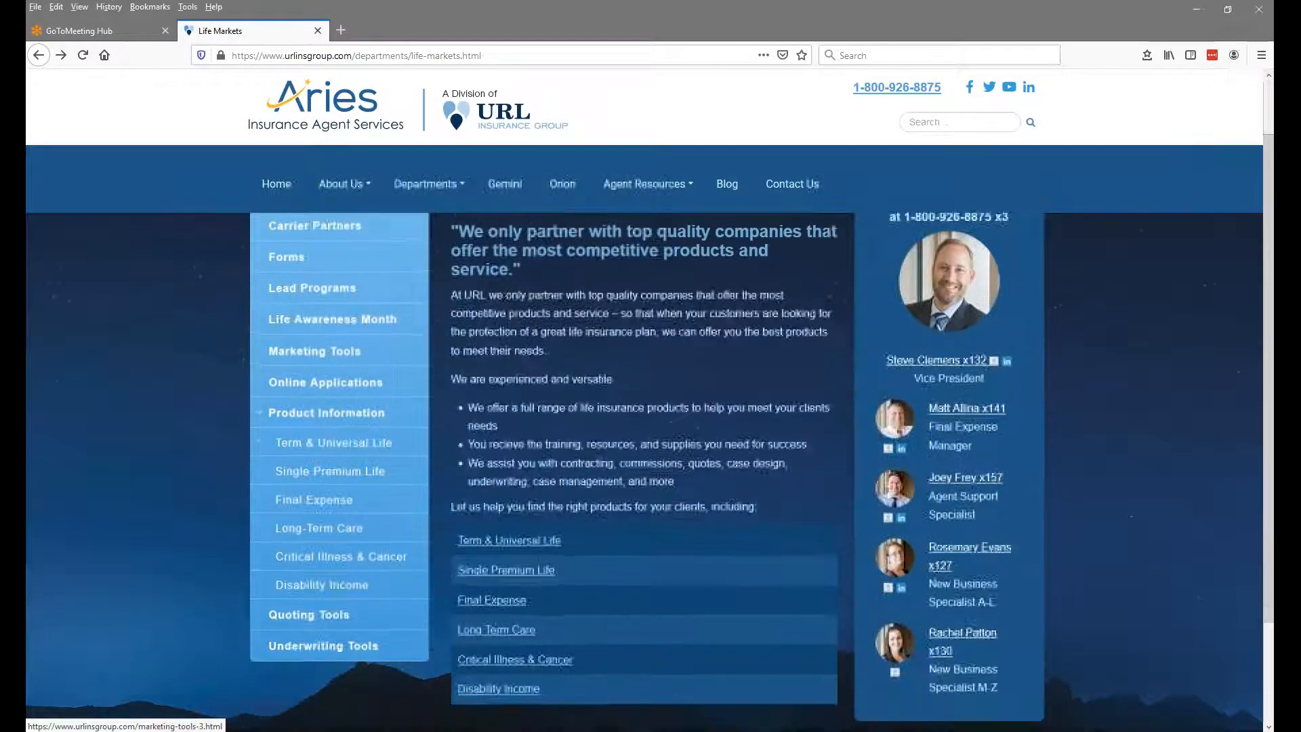
click(316, 618)
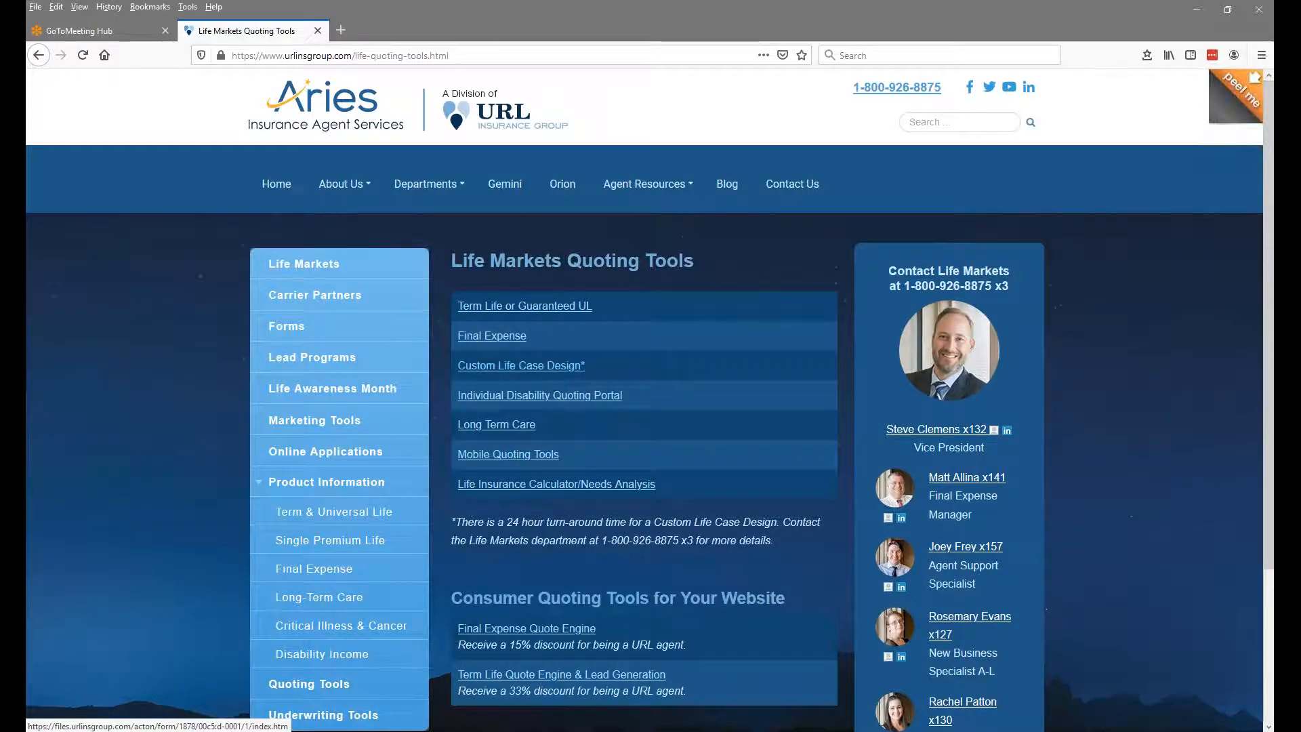
Look through the Individual Disability Quoting Portal request form and close it
click(576, 405)
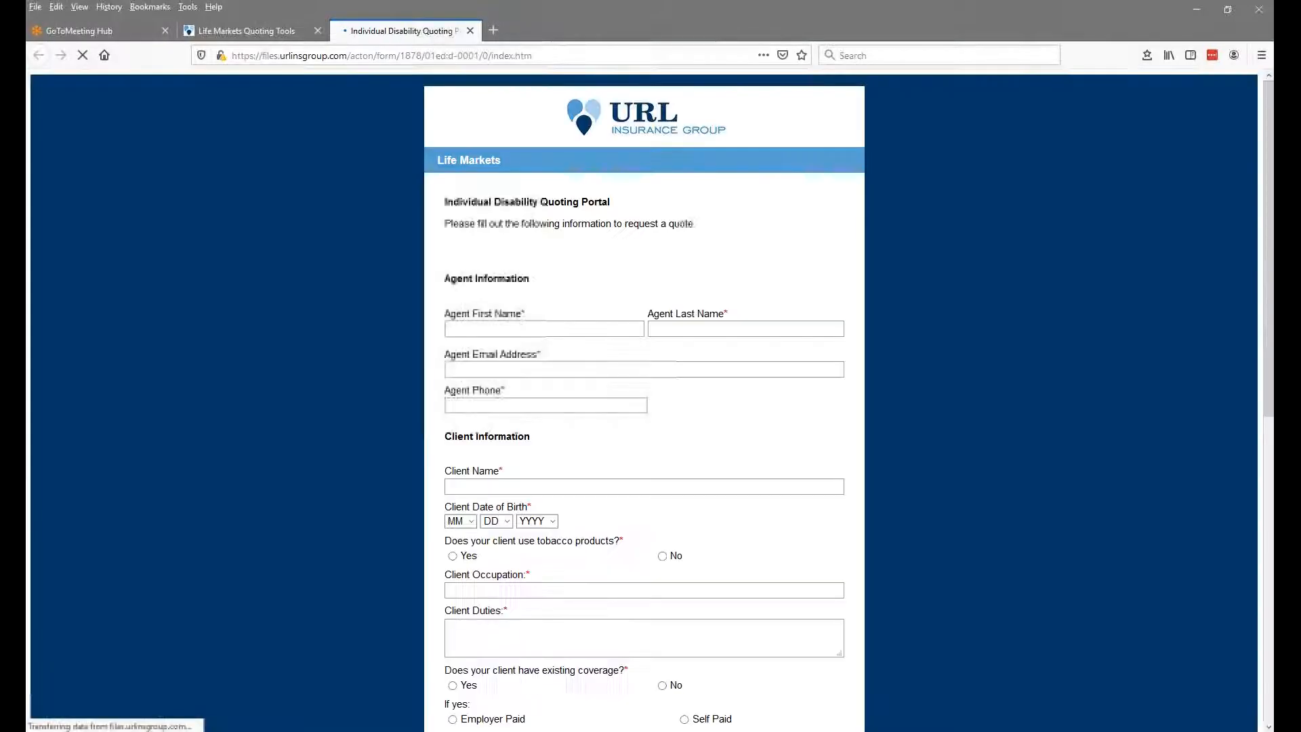
scroll(746, 474, down, 3)
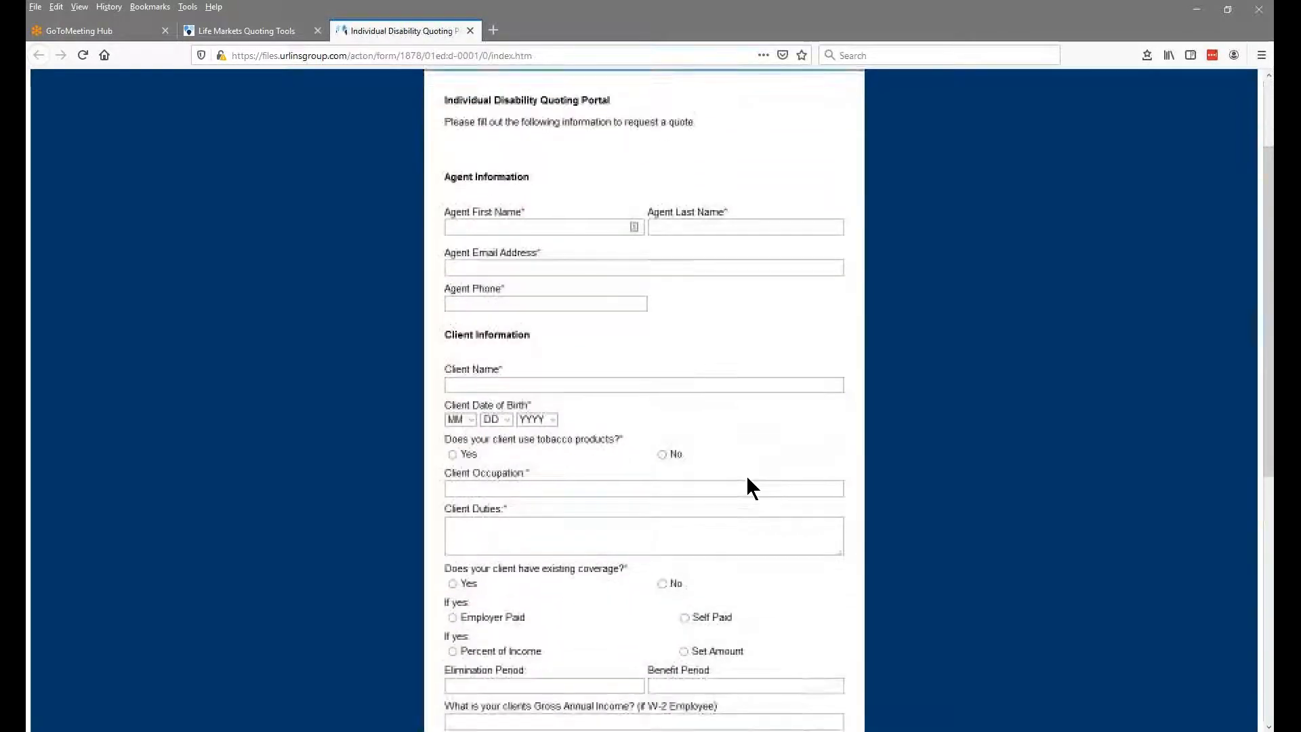
scroll(689, 338, up, 3)
click(470, 31)
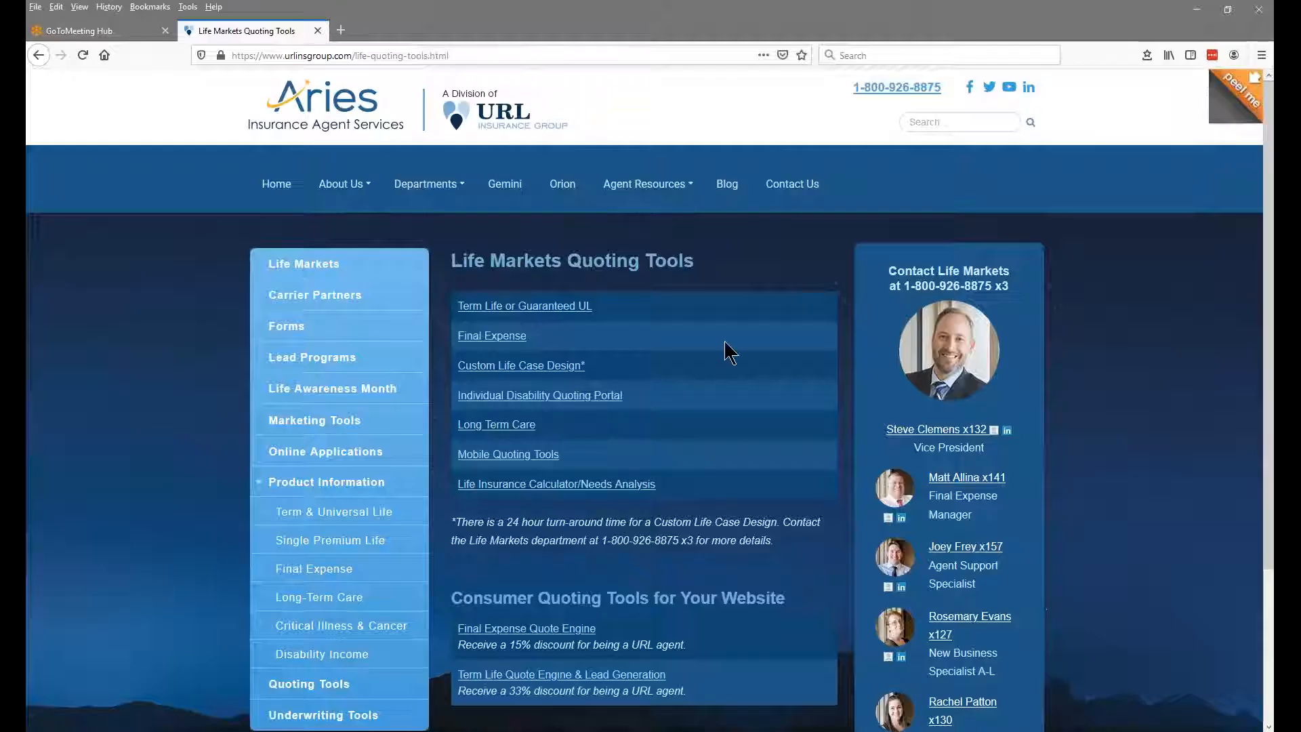
Open the Term Life or Guaranteed UL quoting tool and log in with the agent's saved username and password
click(515, 316)
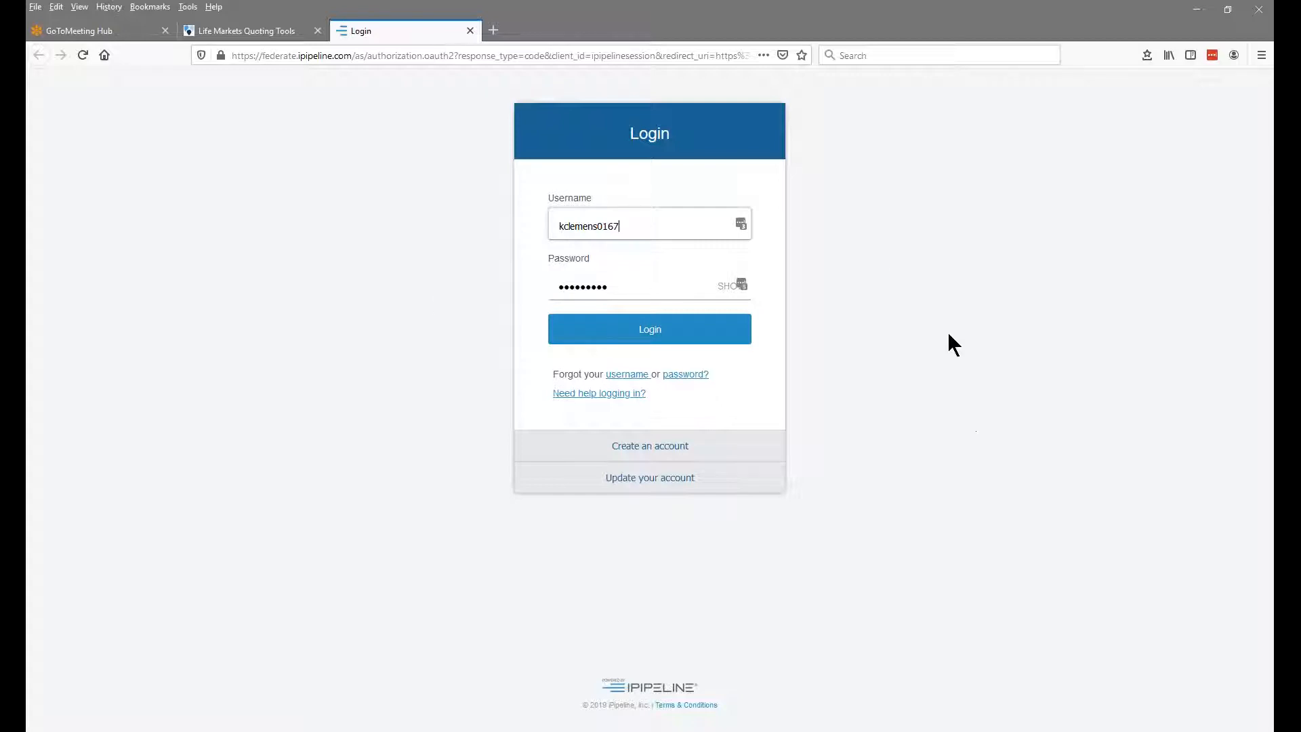
click(741, 223)
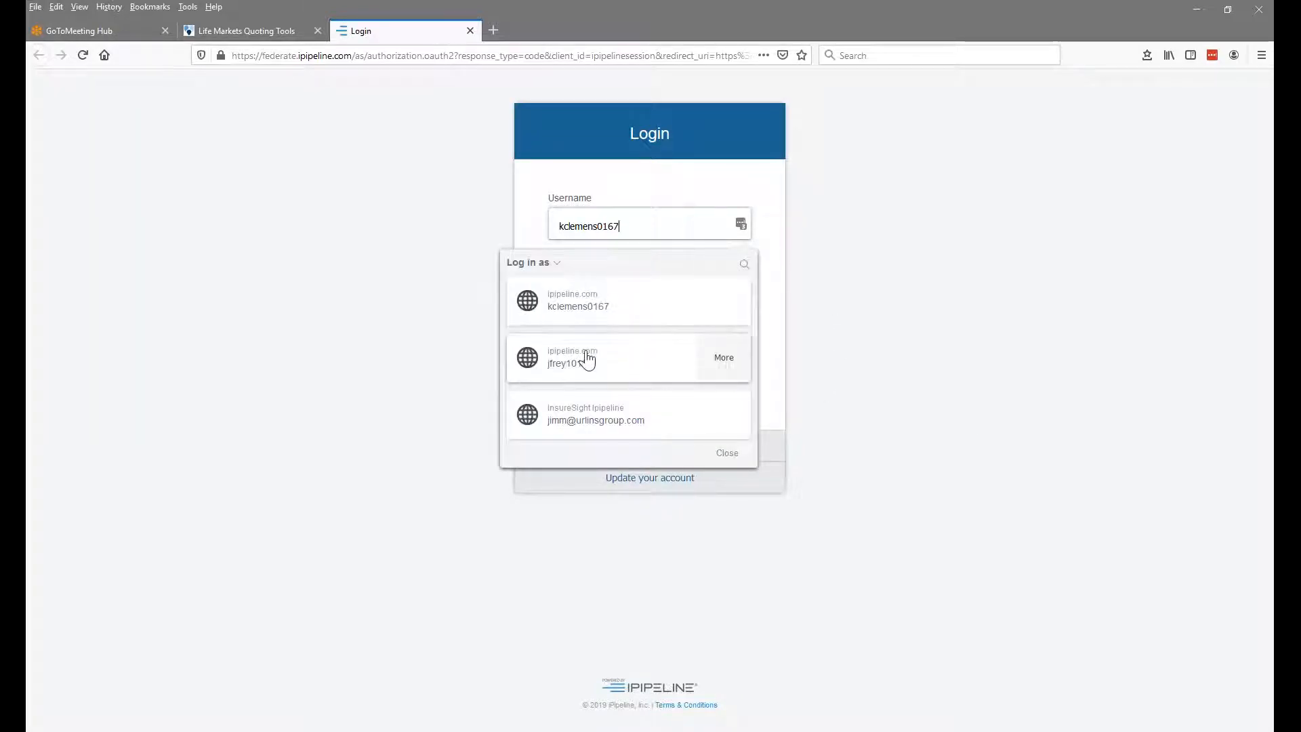
click(583, 358)
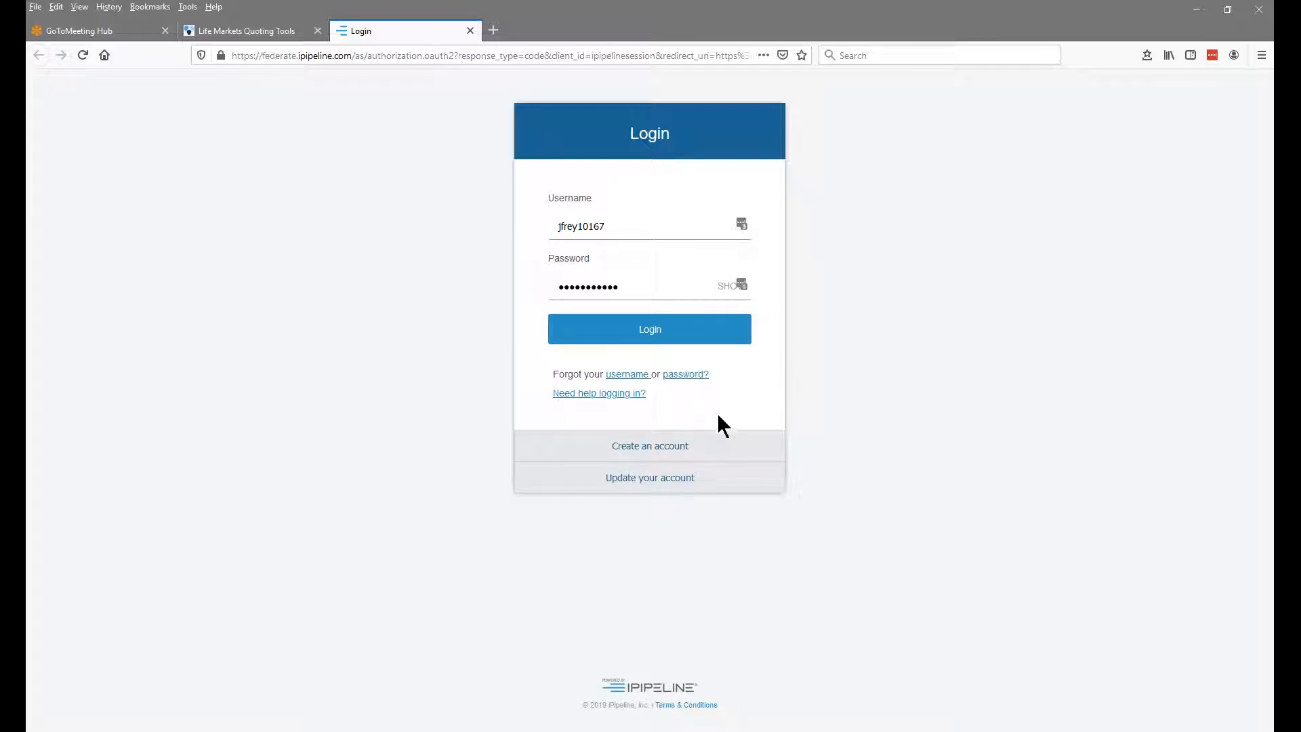
click(651, 330)
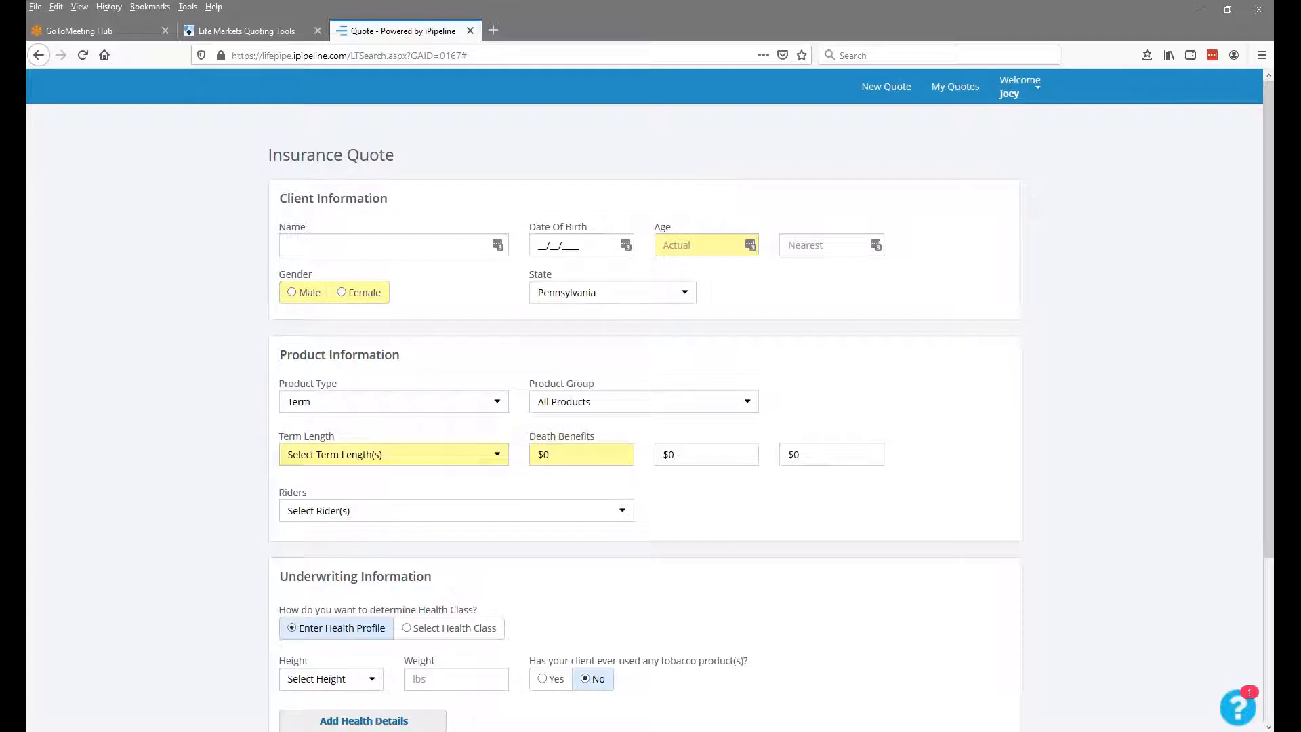
Fill in the client information with the name Male, the client's date of birth and the gender Male
click(349, 244)
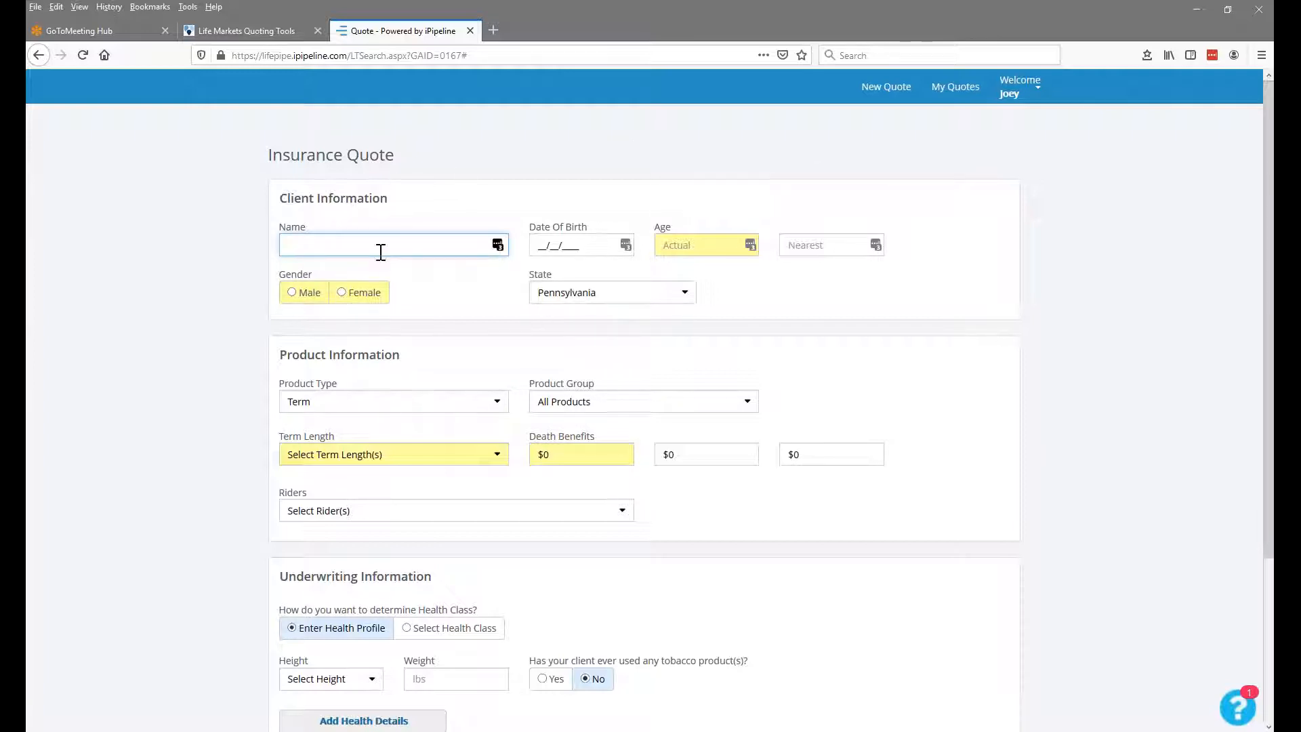
key(Tab)
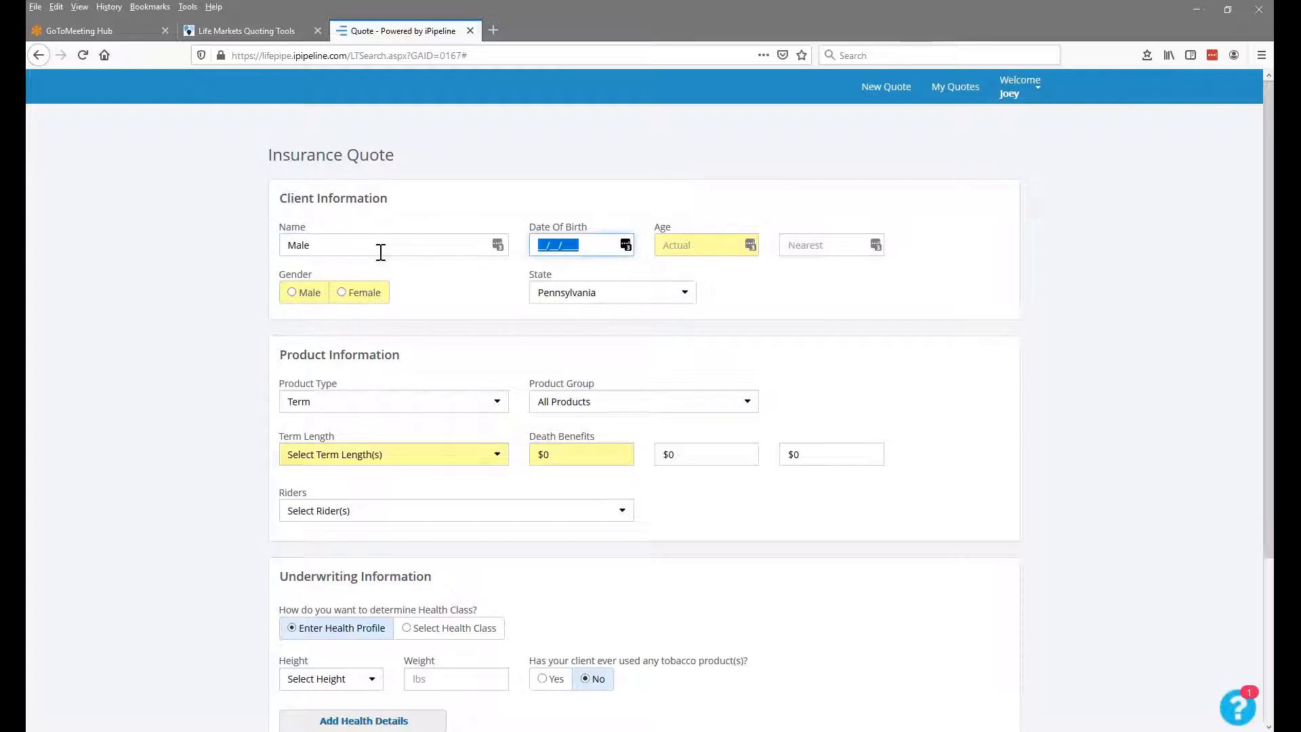
text(09/)
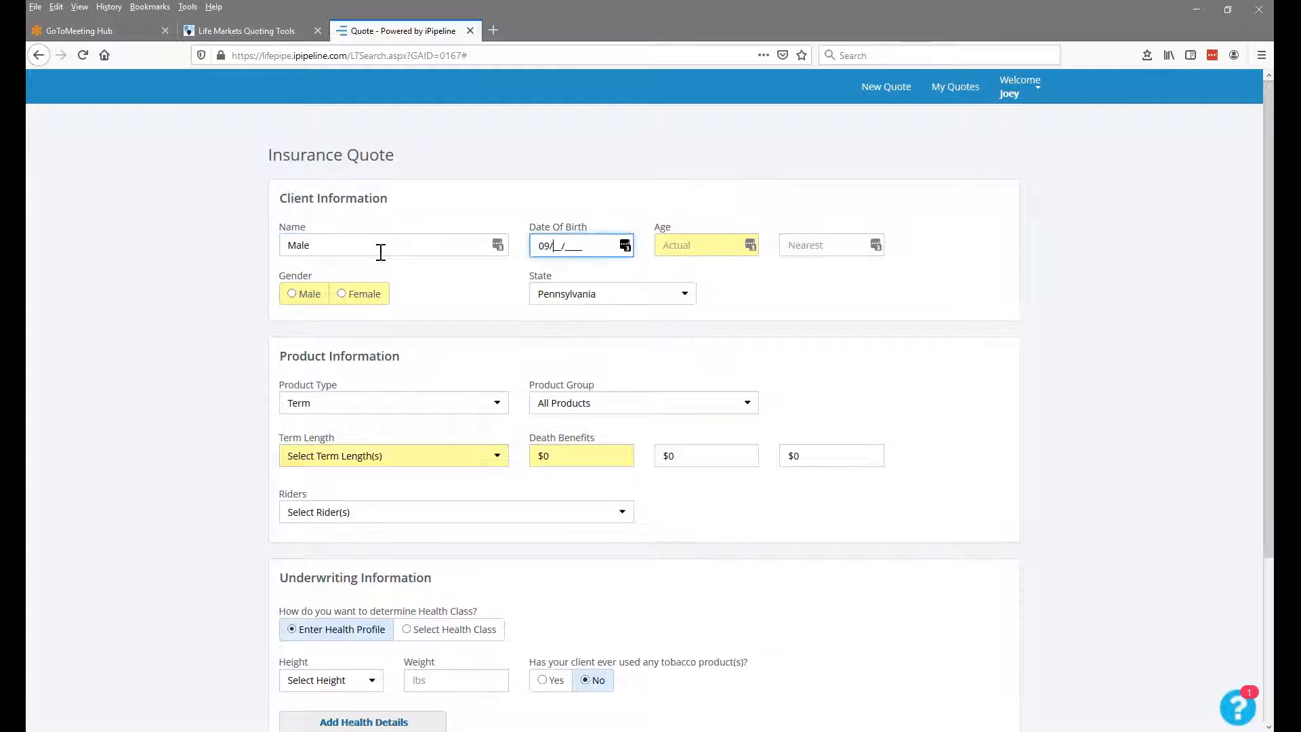
text(15/1988)
key(Tab)
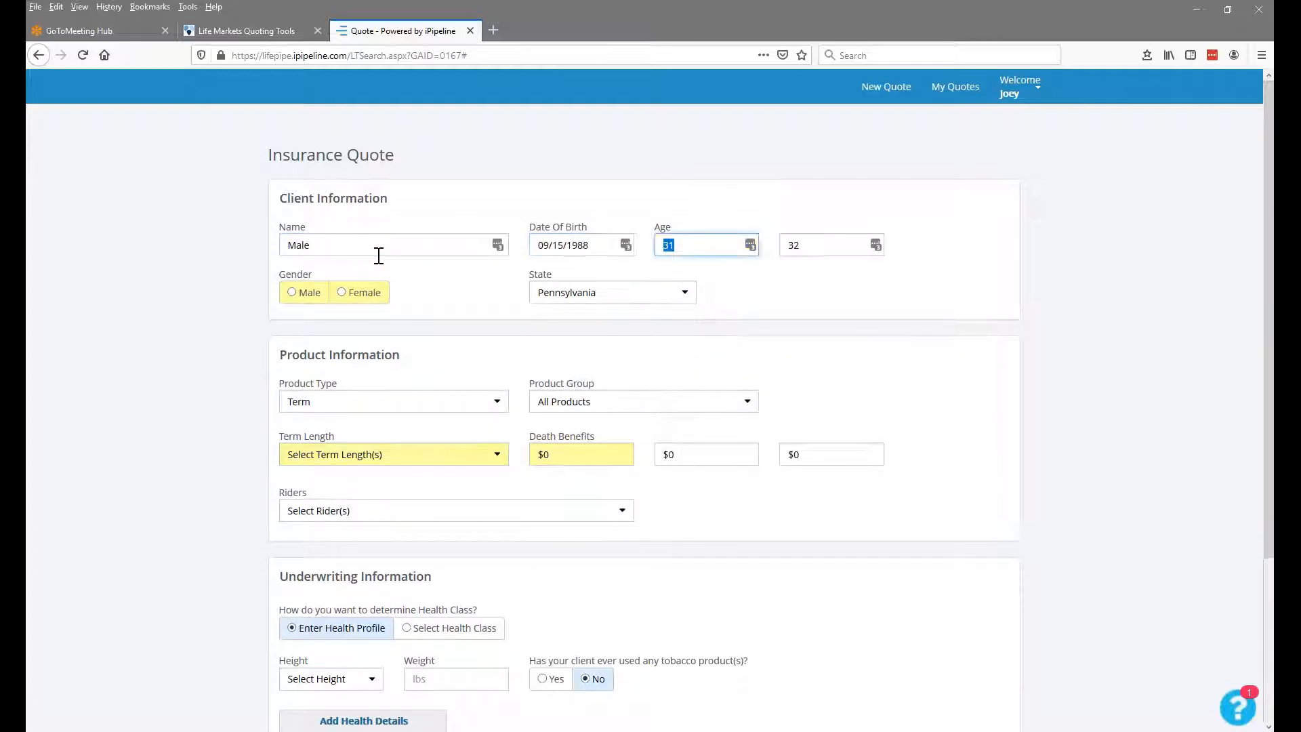
scroll(462, 340, down, 1)
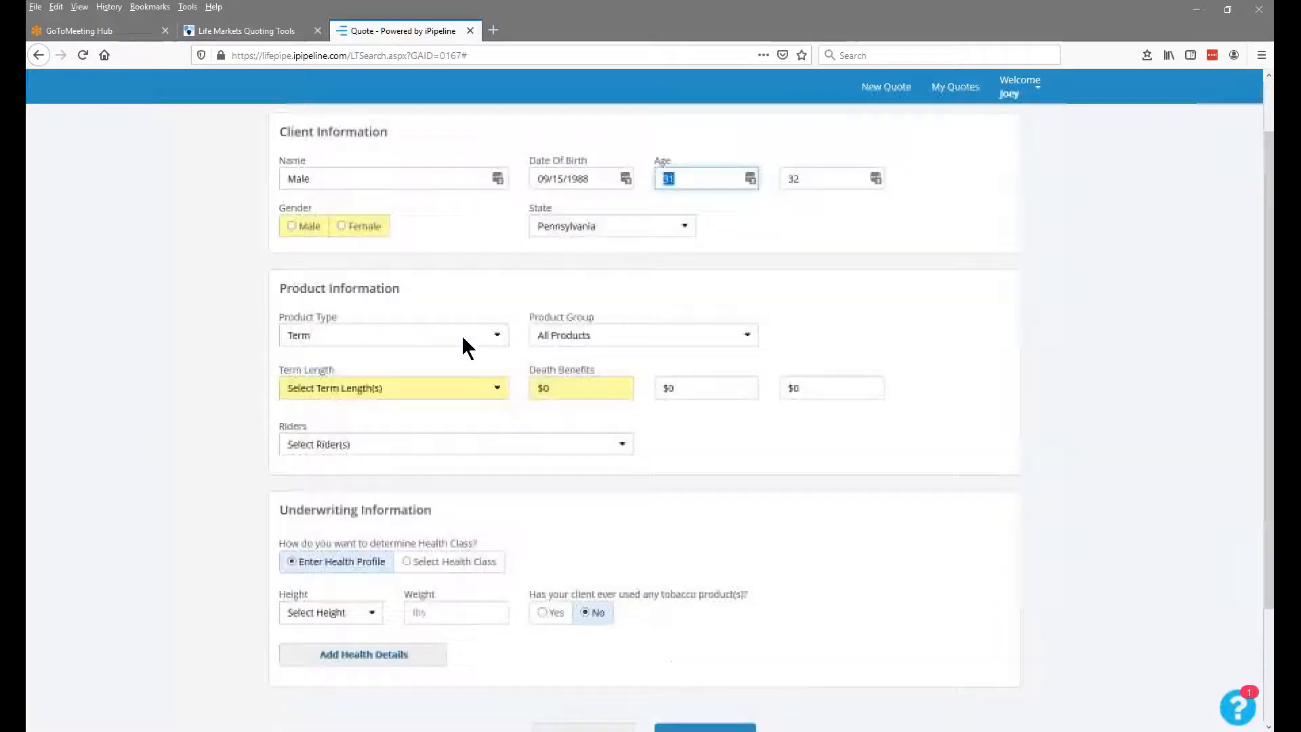
click(291, 224)
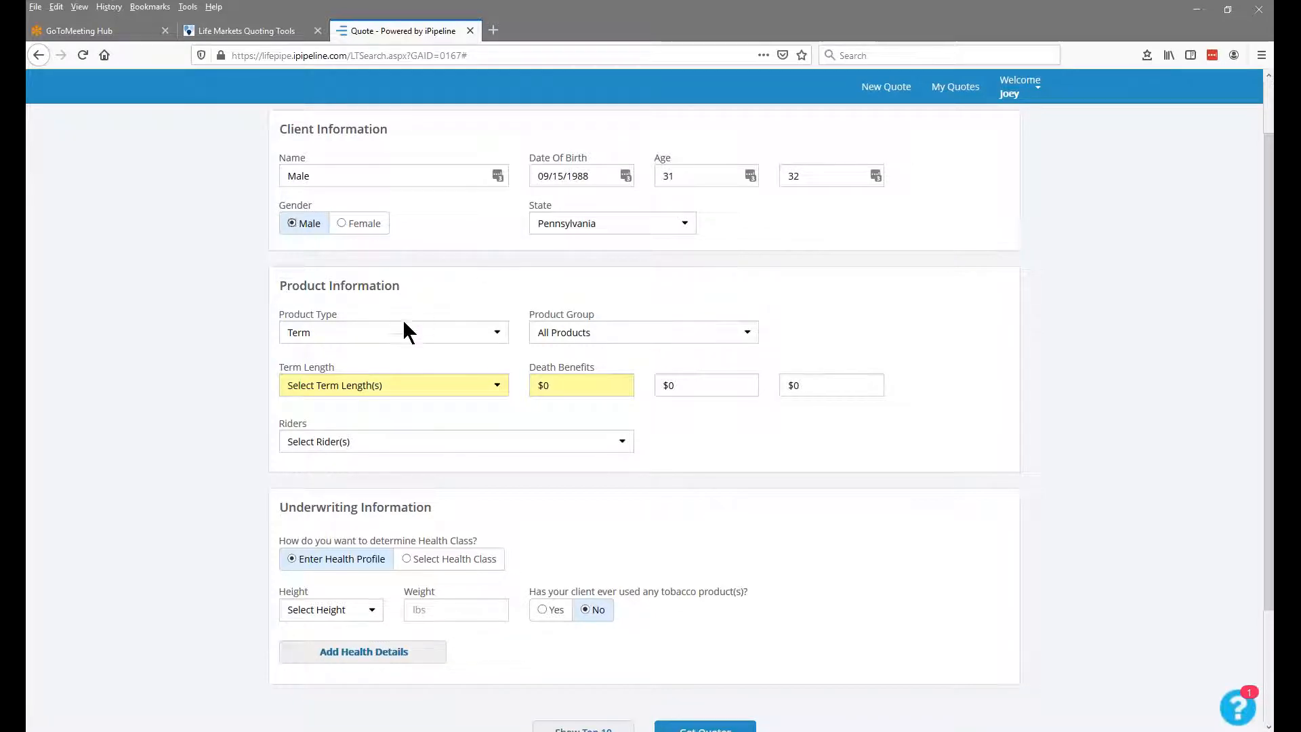
Check the available product types and product groups, keeping Term and All Products selected
drag(281, 280, 354, 284)
click(448, 303)
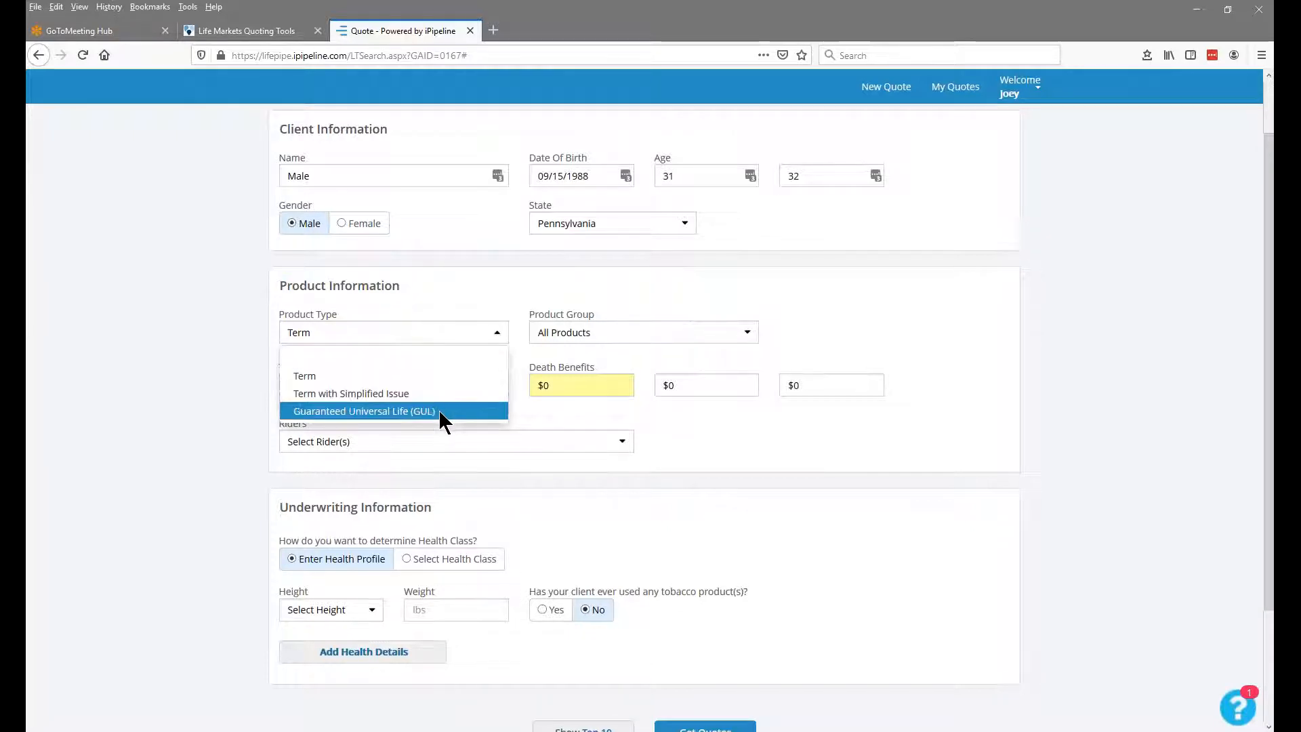
click(342, 375)
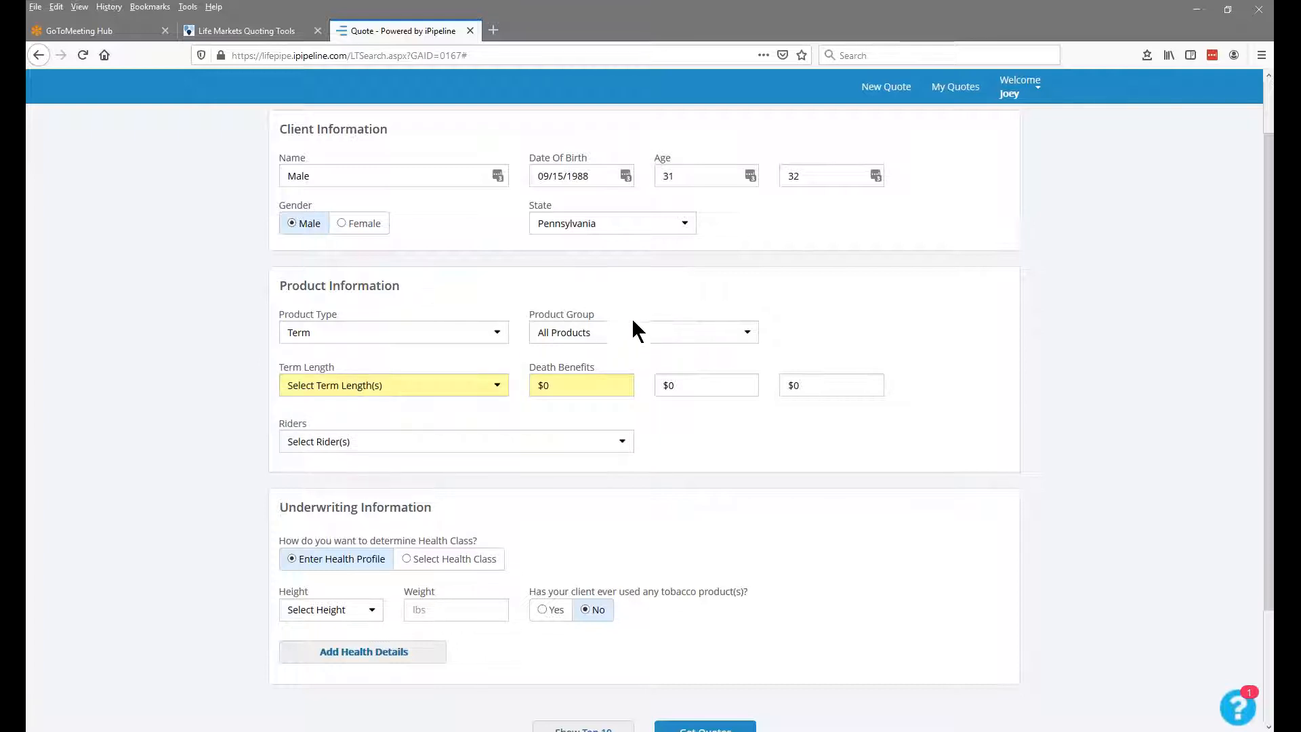
click(699, 333)
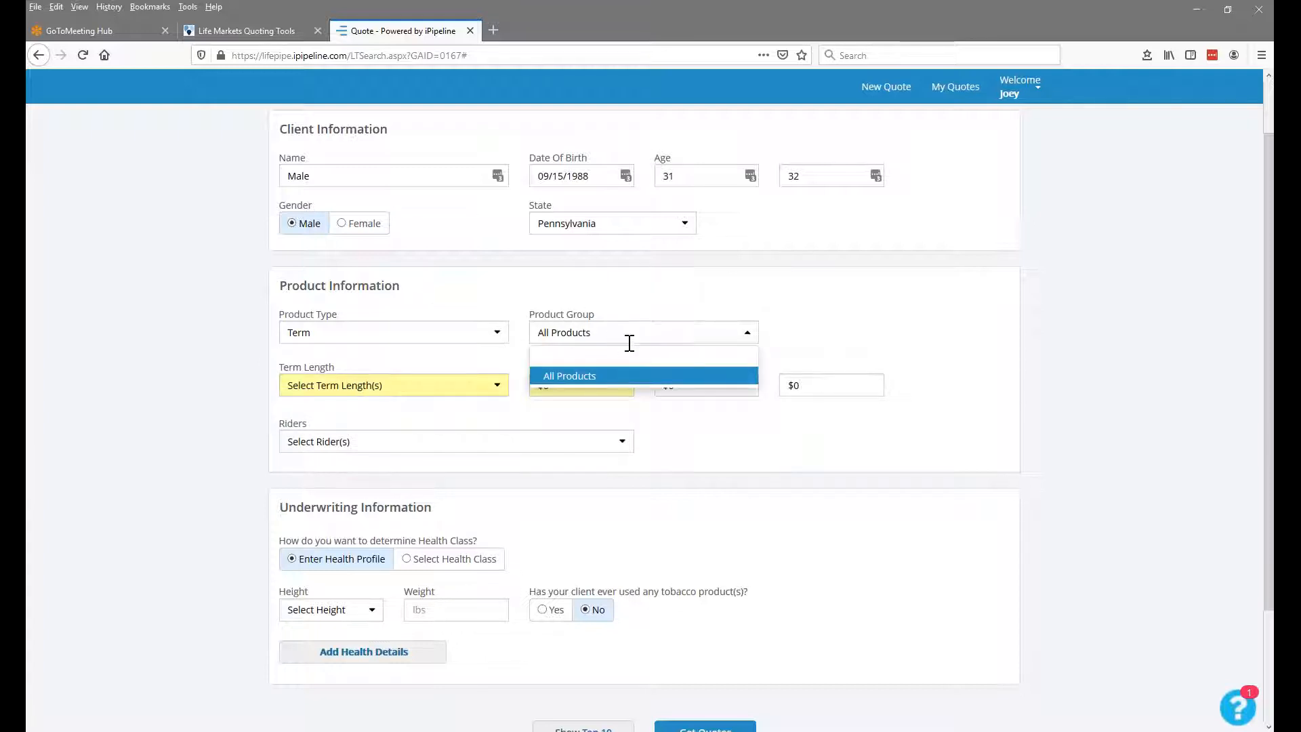
click(745, 333)
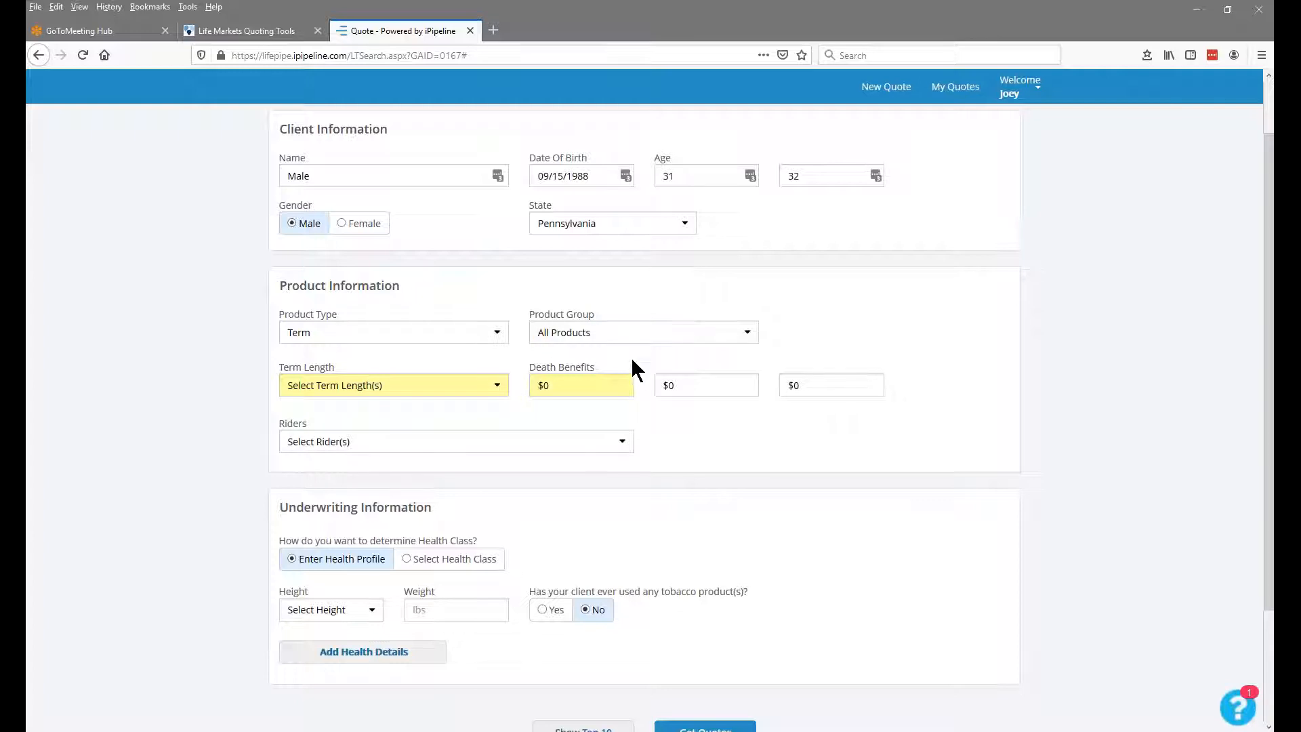
click(747, 335)
click(749, 337)
Add term lengths of 10 Years, 20 Years and 30 Years to the quote
click(498, 388)
scroll(690, 424, down, 1)
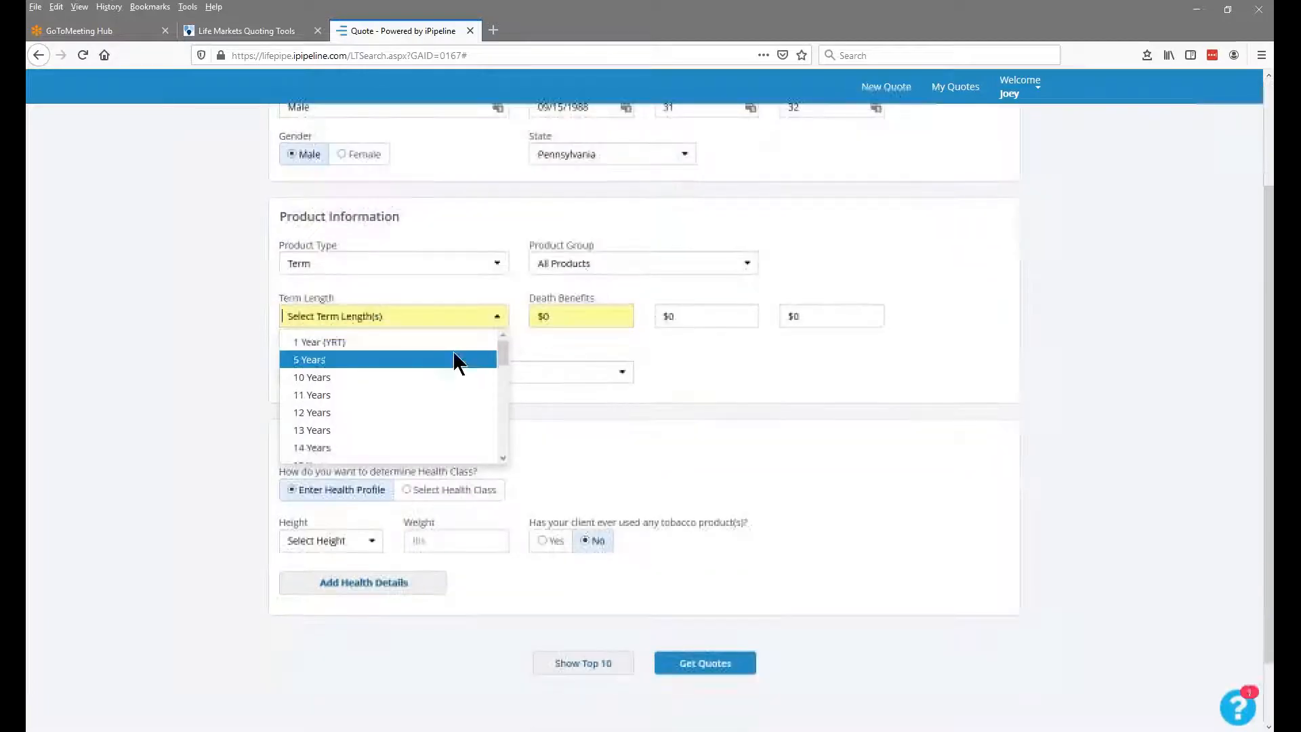
click(351, 377)
scroll(357, 396, down, 4)
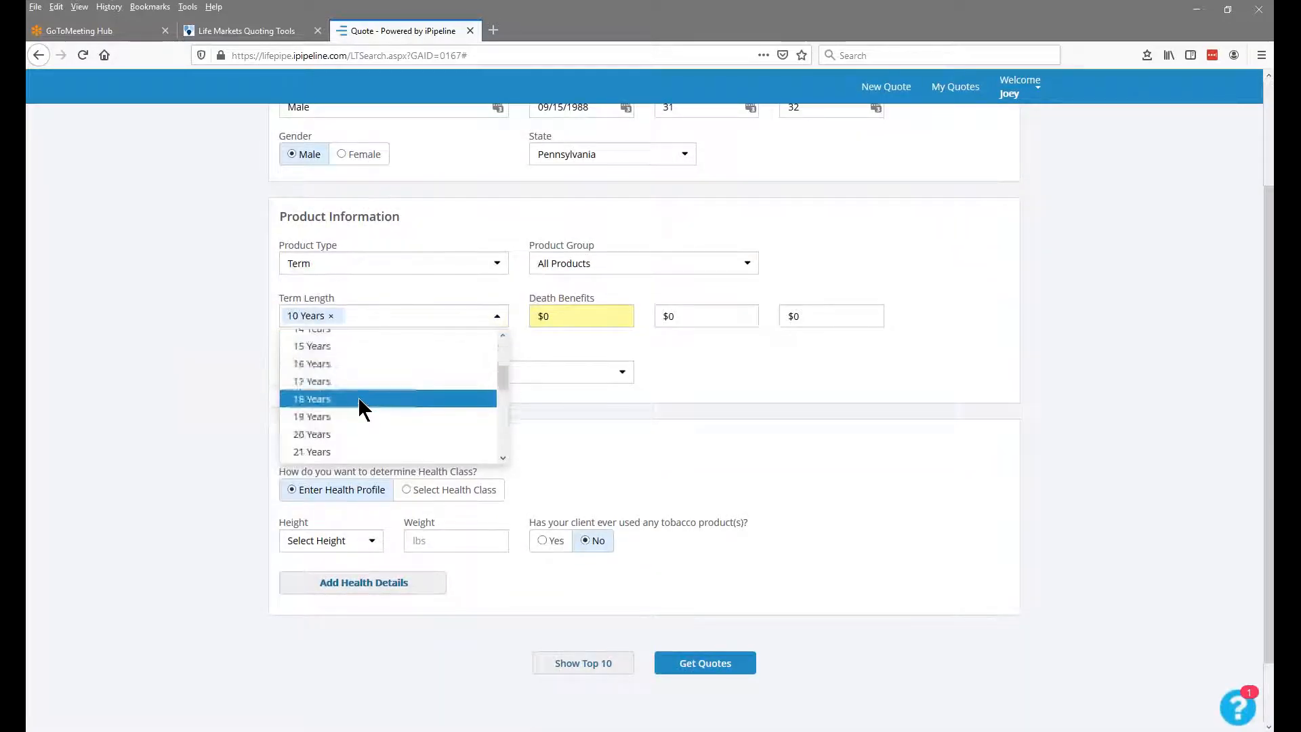
click(348, 382)
scroll(355, 404, down, 2)
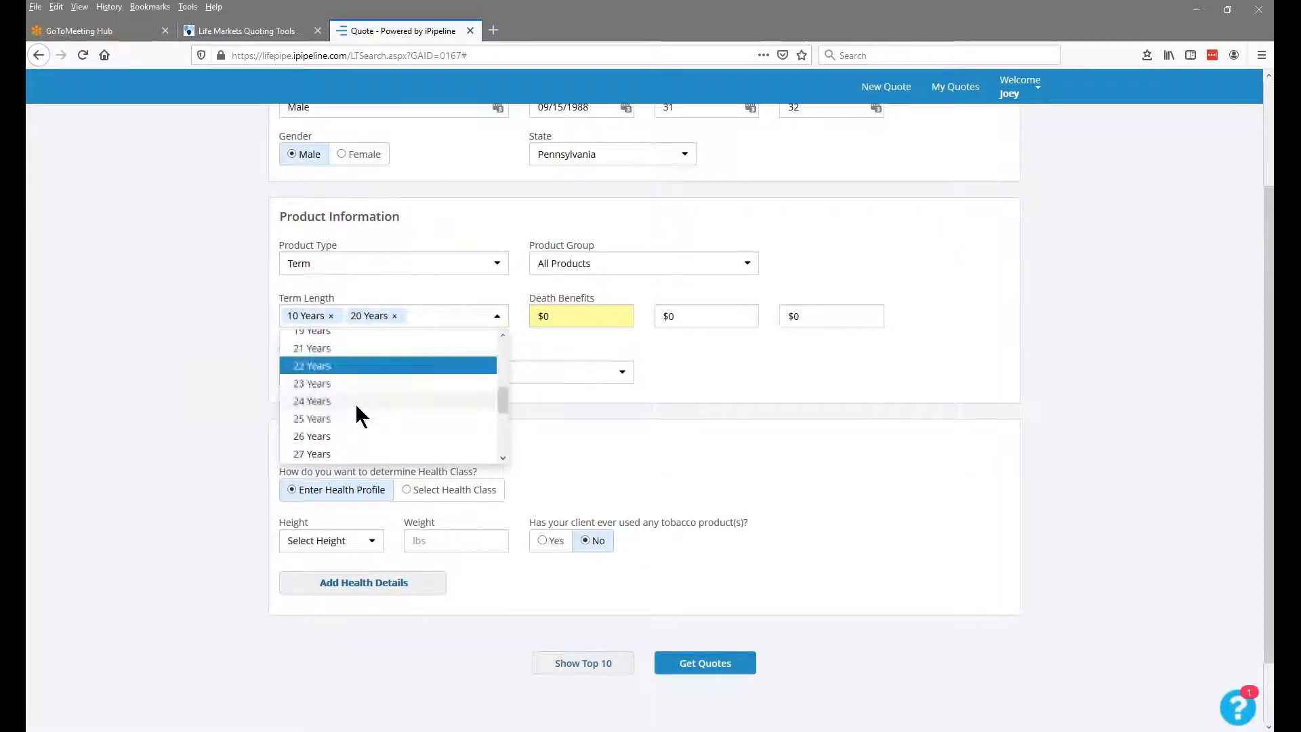
click(344, 459)
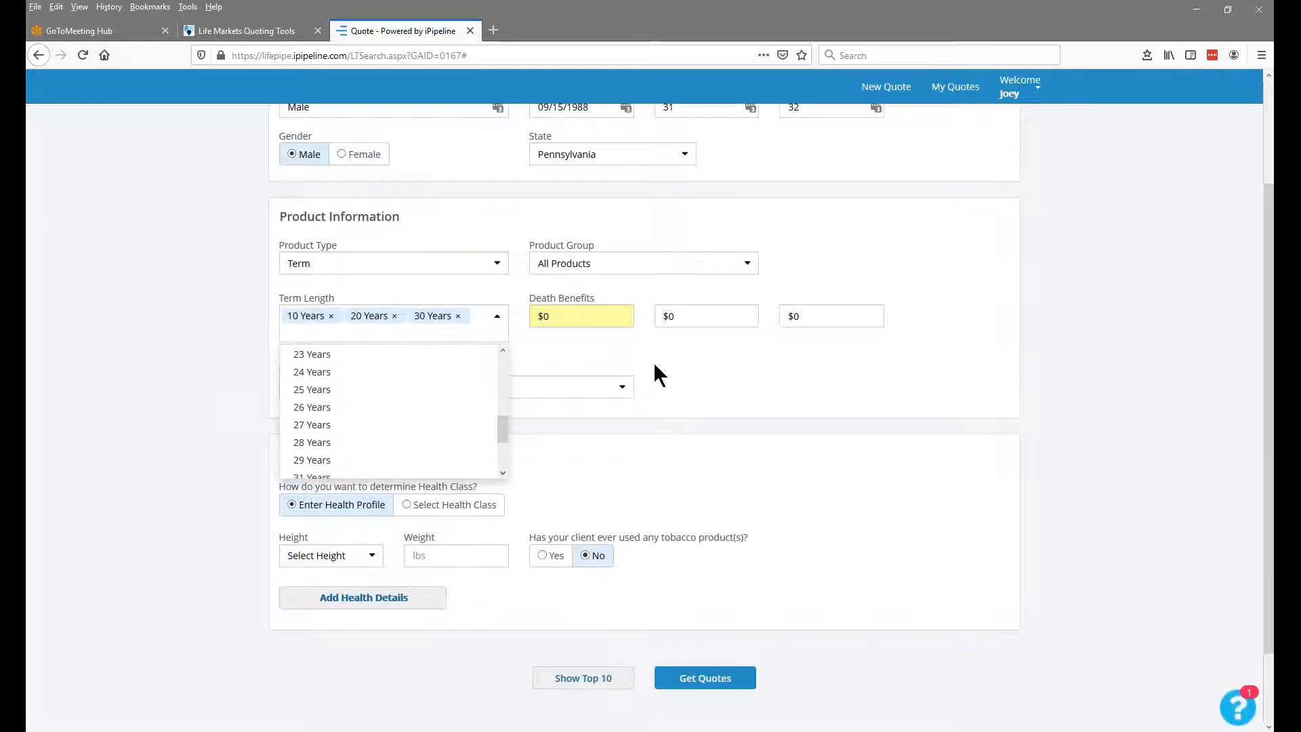
Enter $250,000 as the first death benefit and $500,000 as the second
scroll(687, 366, up, 1)
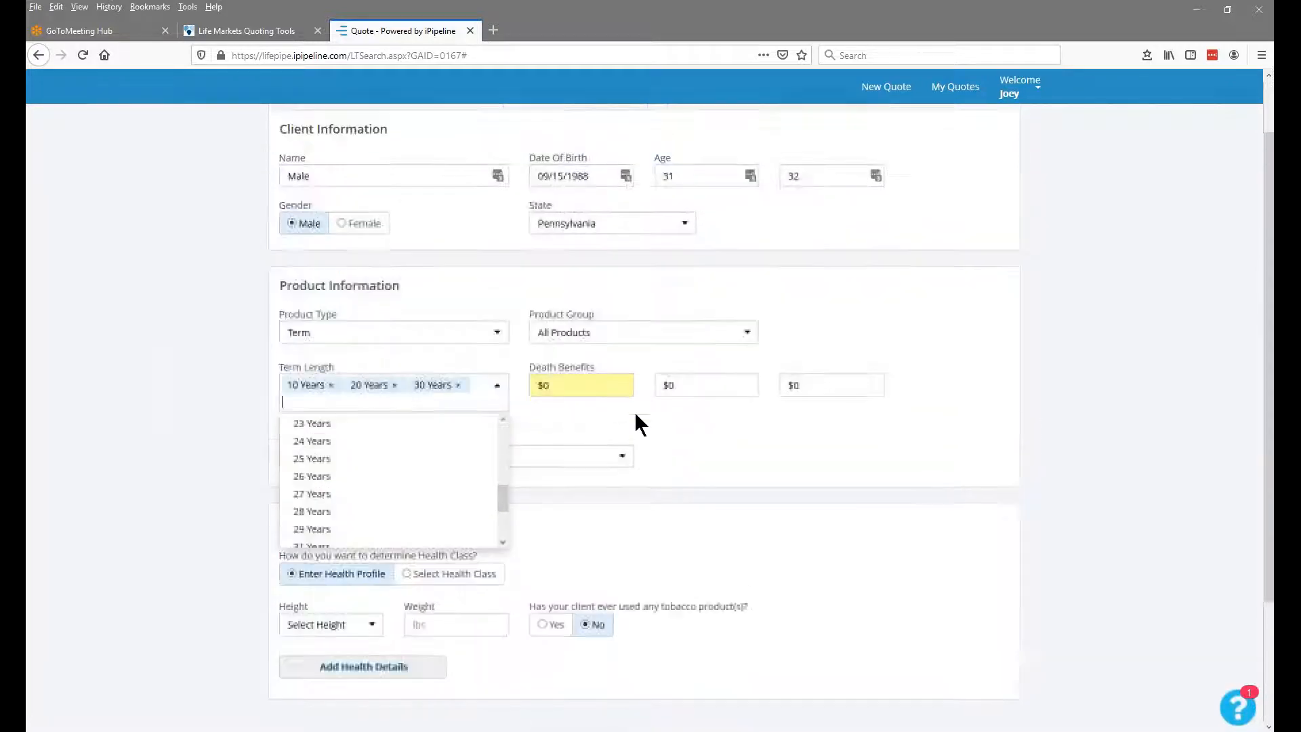
click(606, 385)
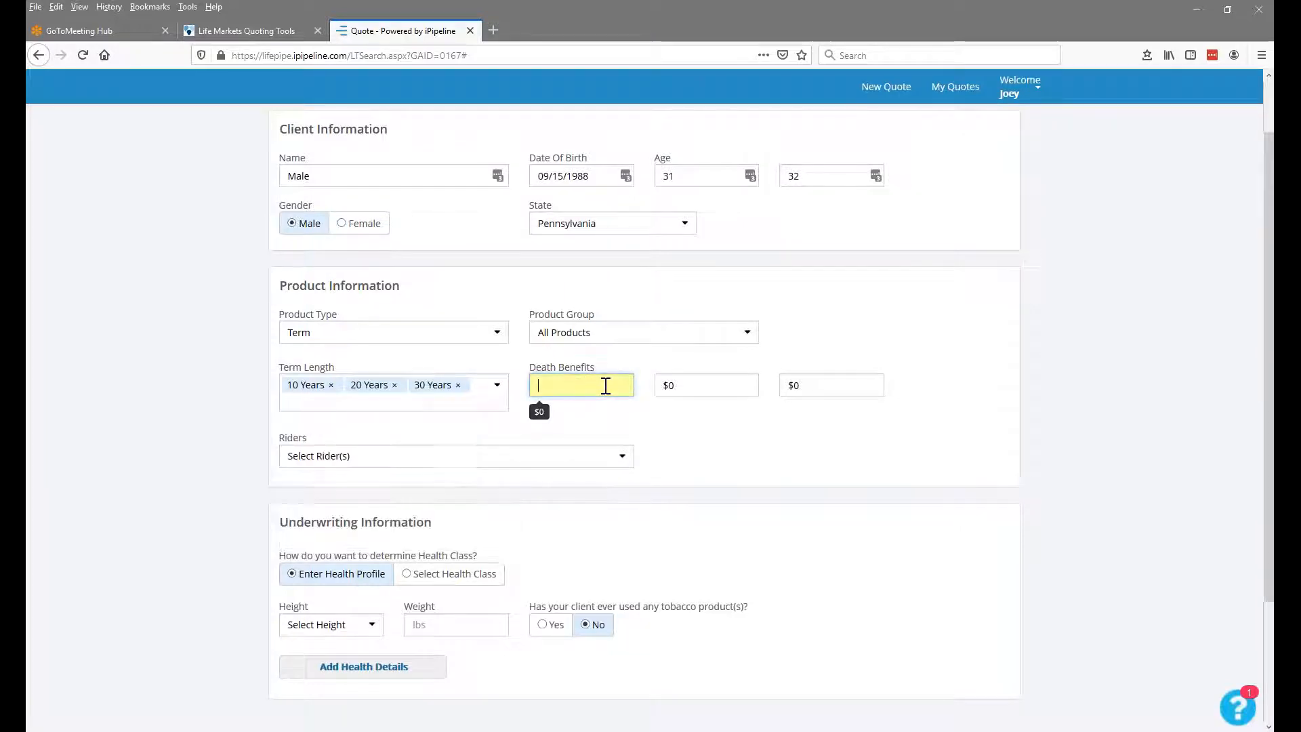
text(250000)
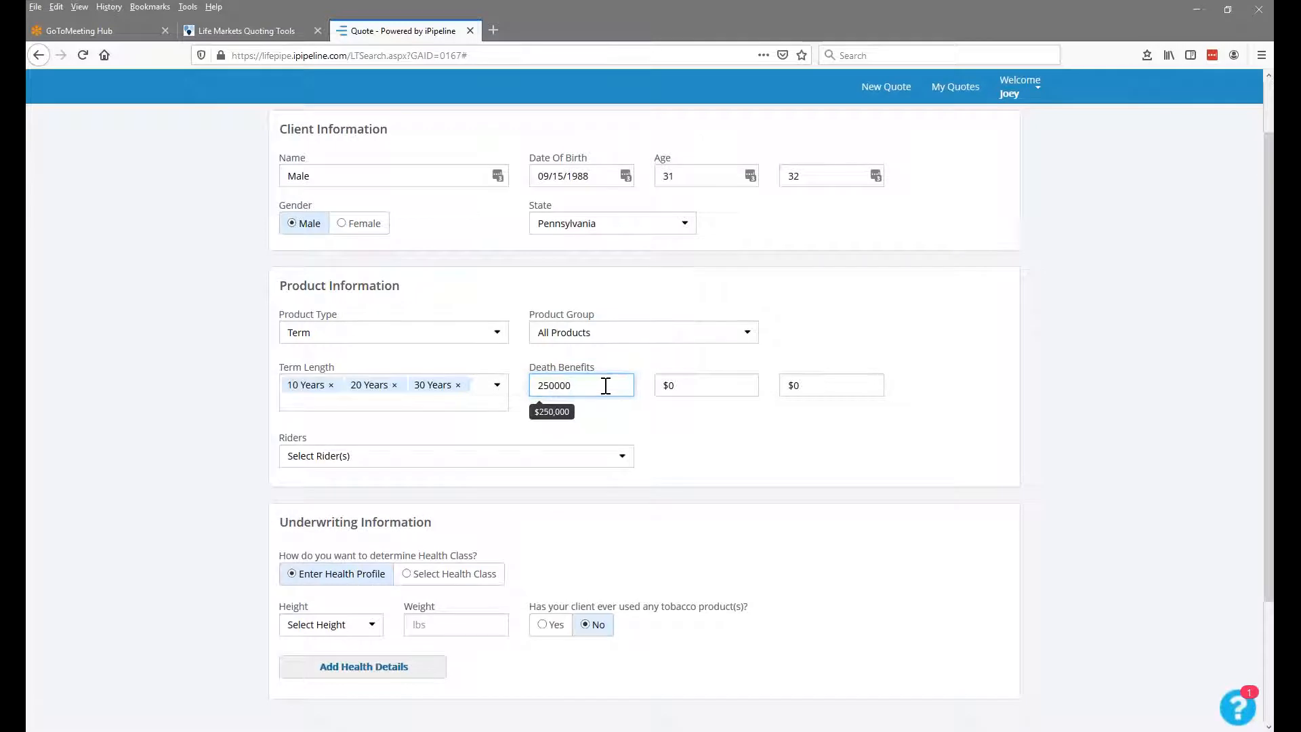
key(Tab)
text(500,000)
key(Tab)
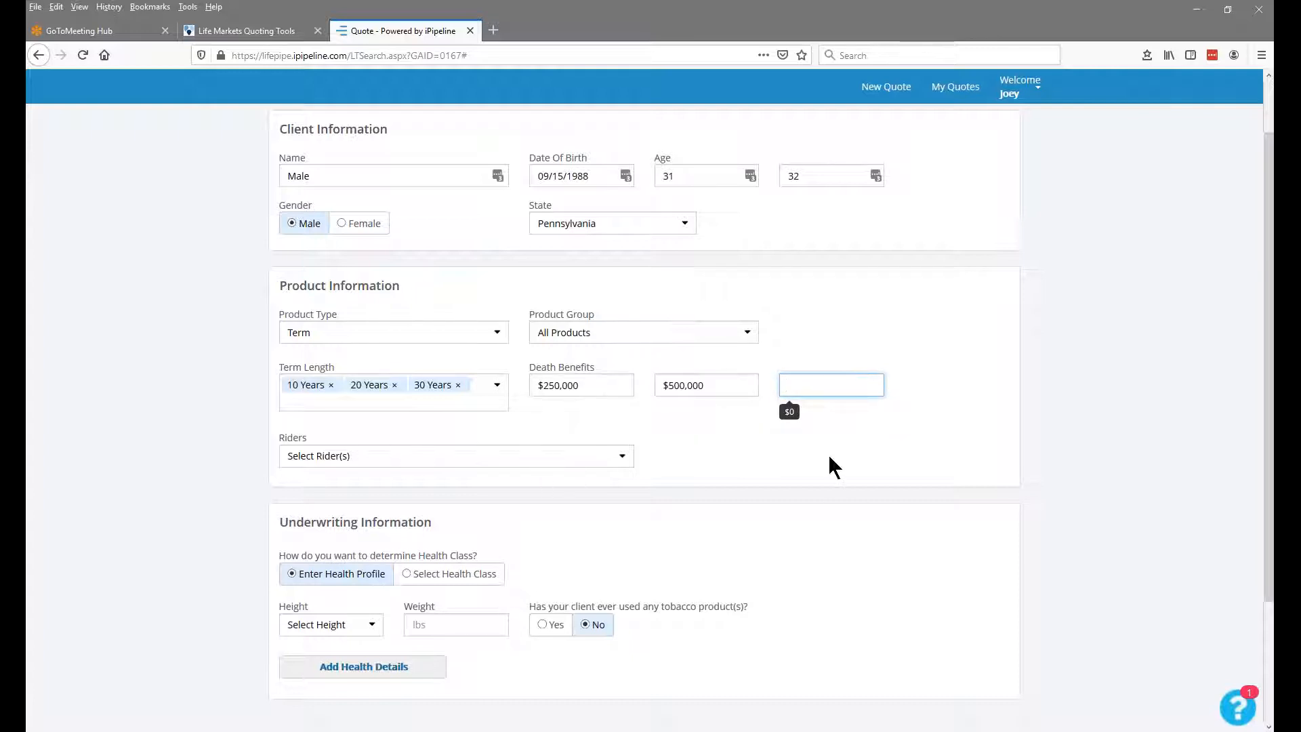
Check the available riders for the quote without selecting any
scroll(831, 461, down, 2)
click(447, 387)
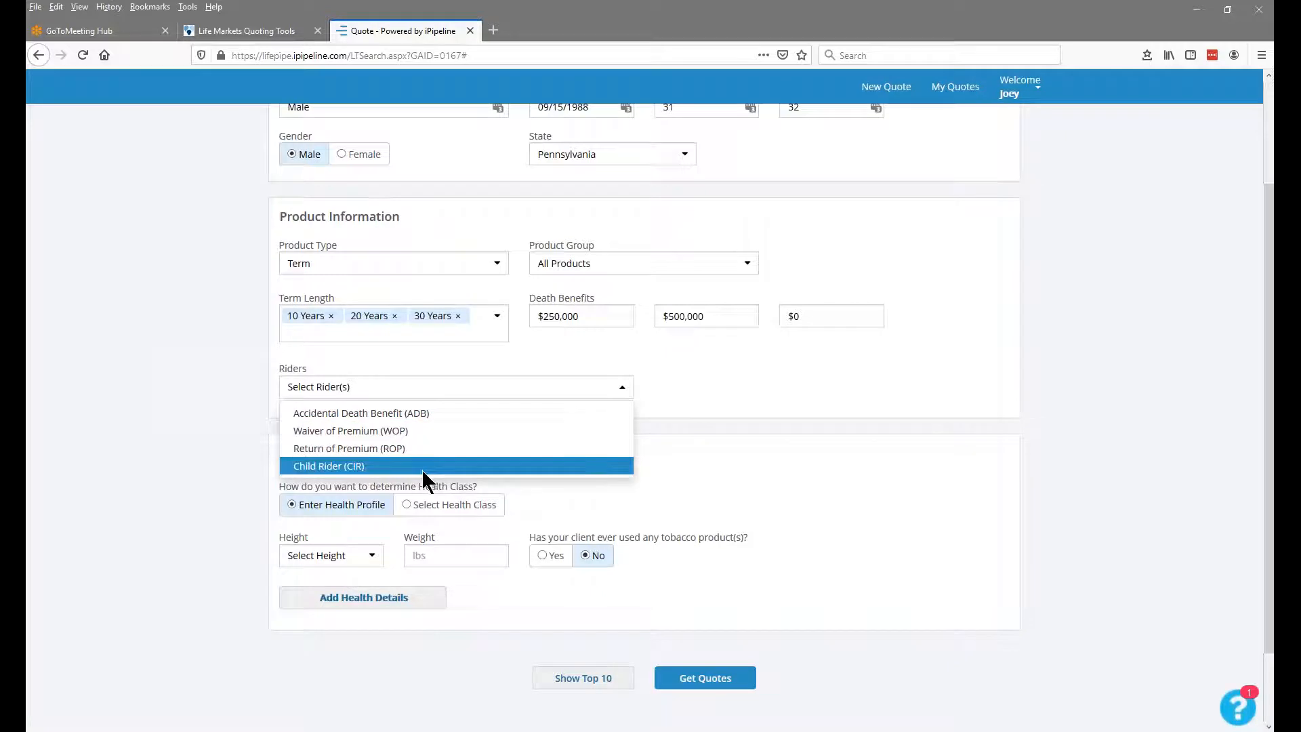
click(707, 362)
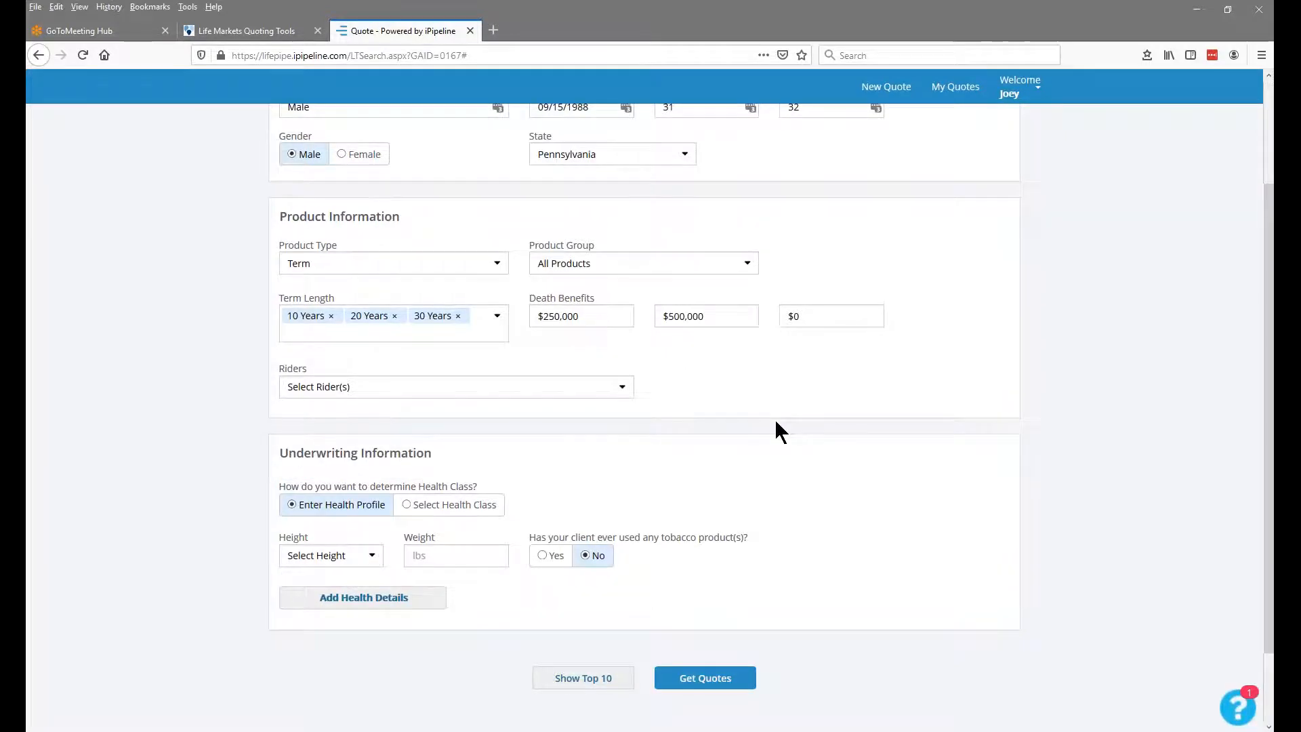
Determine underwriting by Select Health Class and choose Preferred Non-Tobacco as the health class
scroll(776, 421, down, 1)
scroll(775, 419, down, 1)
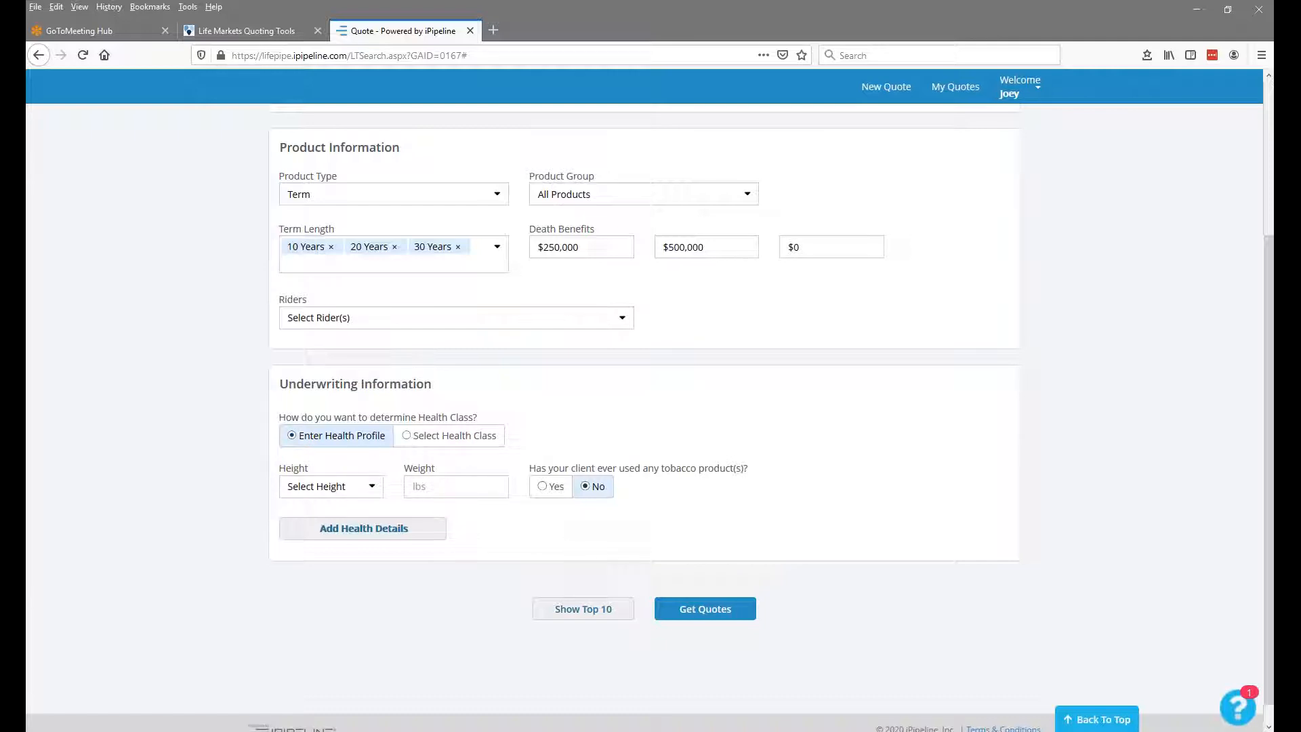
click(373, 492)
click(371, 493)
click(417, 437)
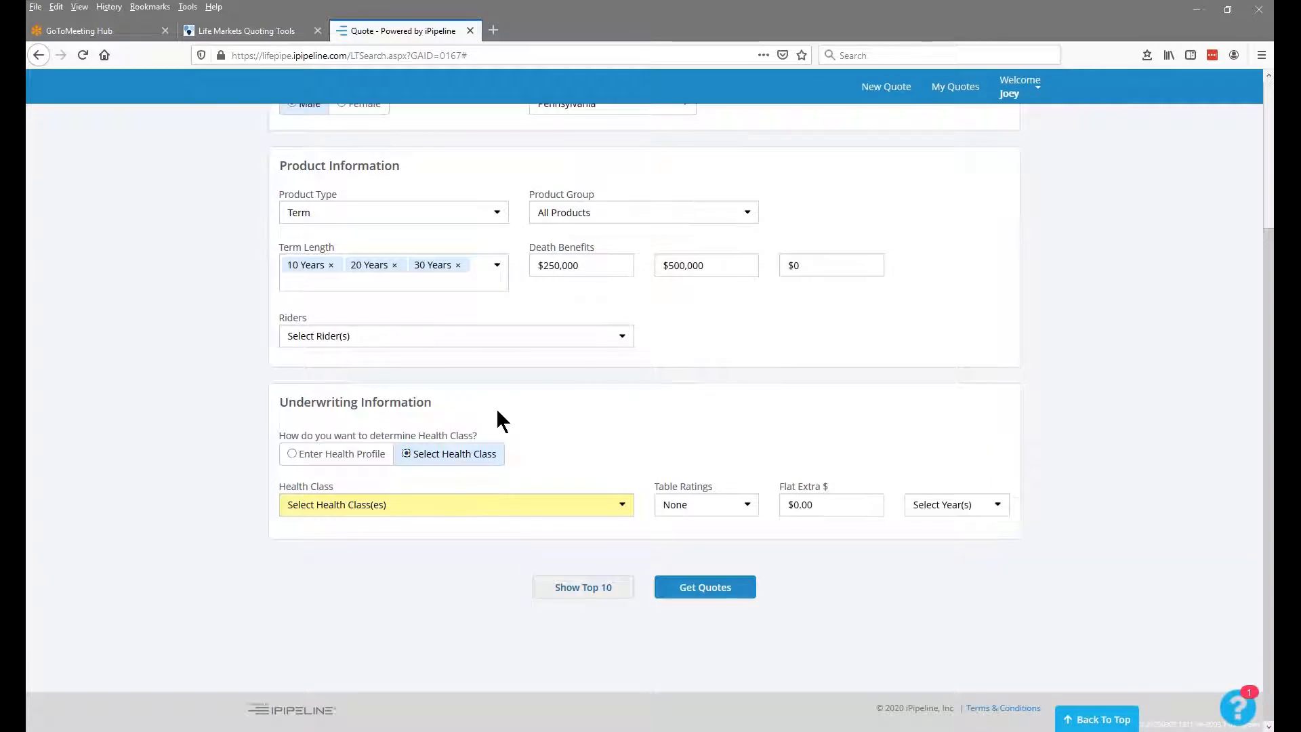
click(599, 505)
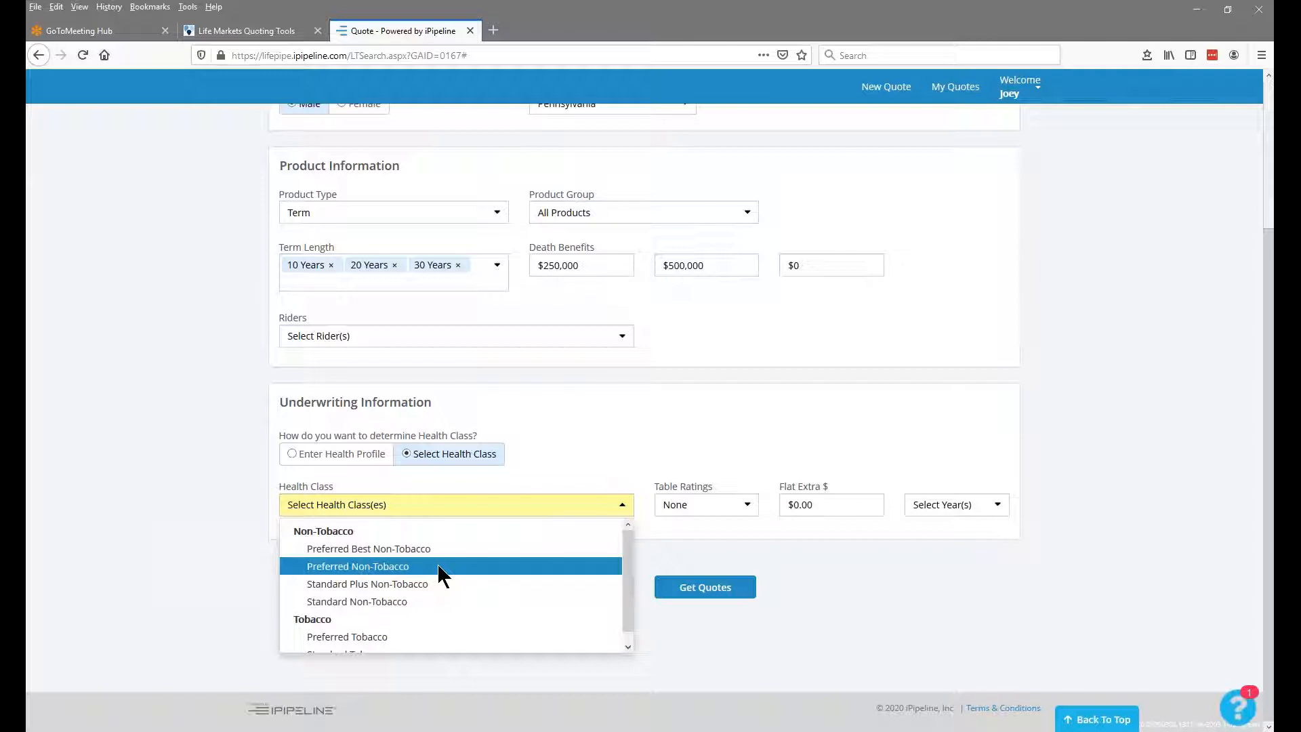
click(404, 566)
click(633, 447)
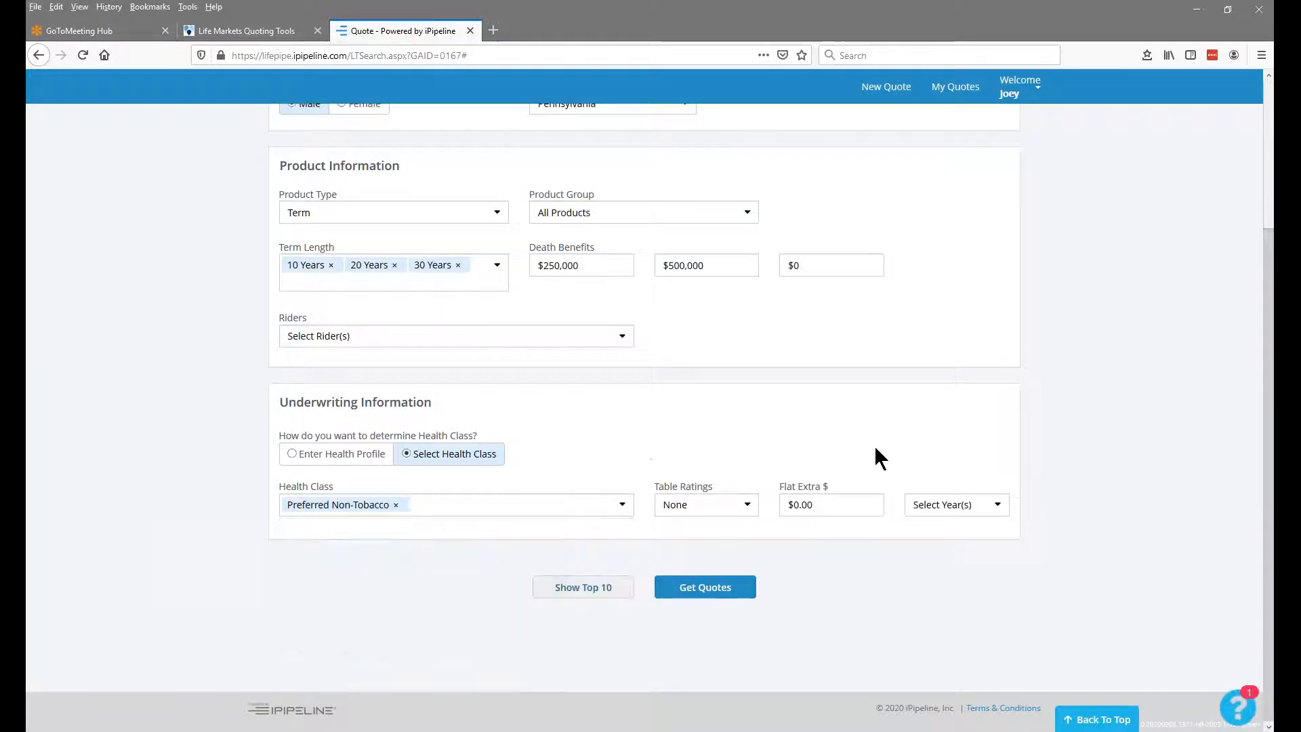
Review the completed quote form and get the quotes
scroll(874, 455, up, 2)
scroll(709, 479, up, 3)
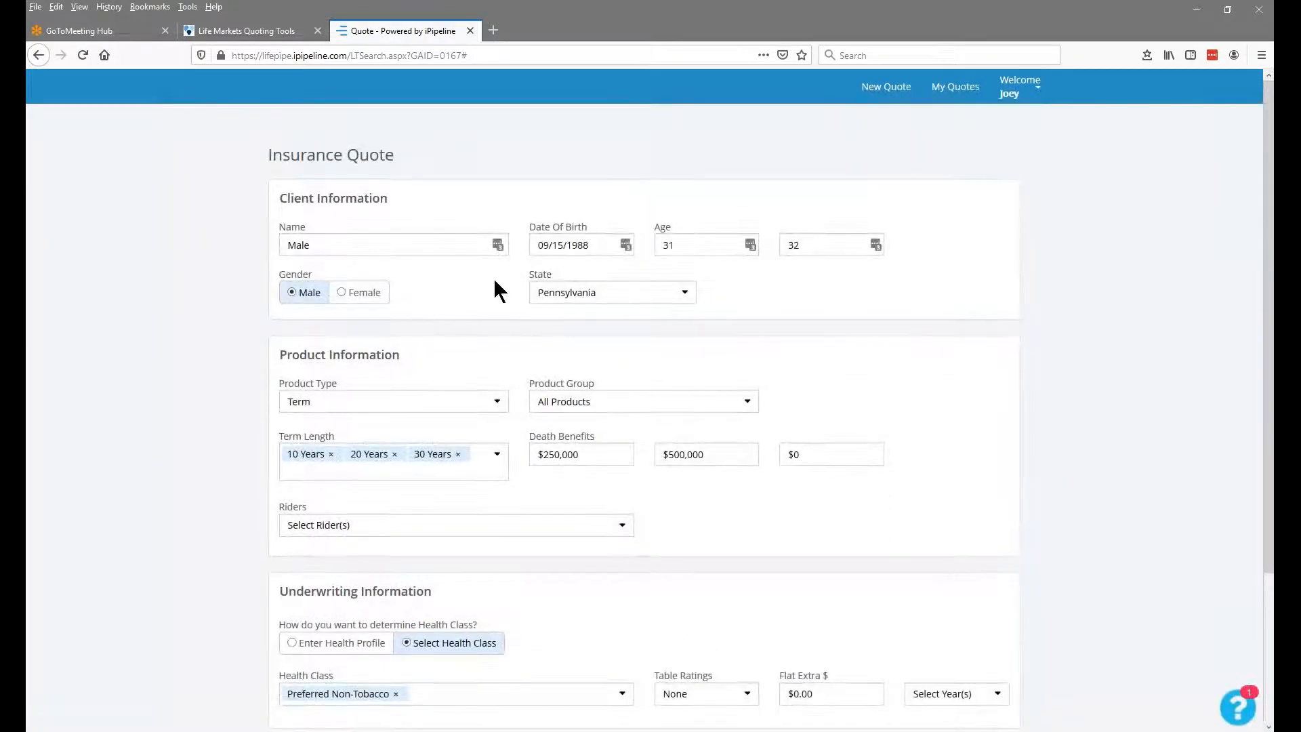
scroll(820, 522, down, 3)
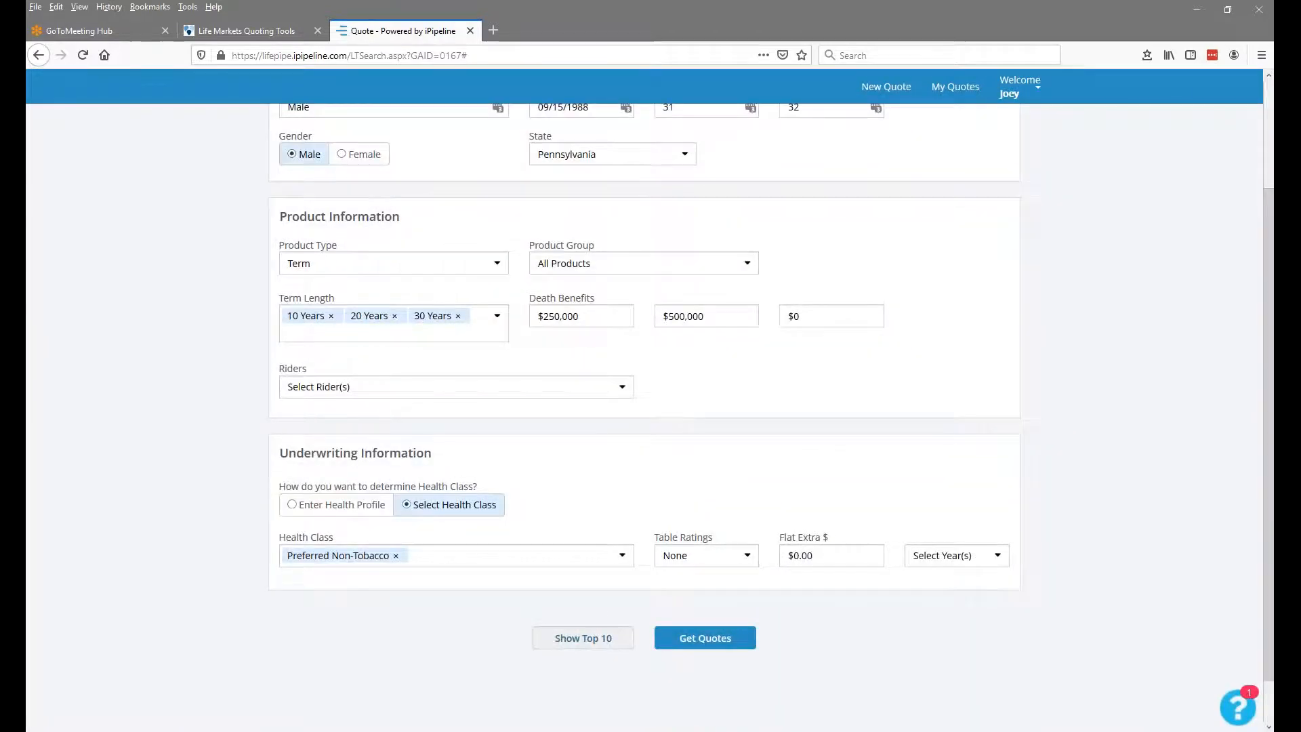
scroll(556, 487, down, 1)
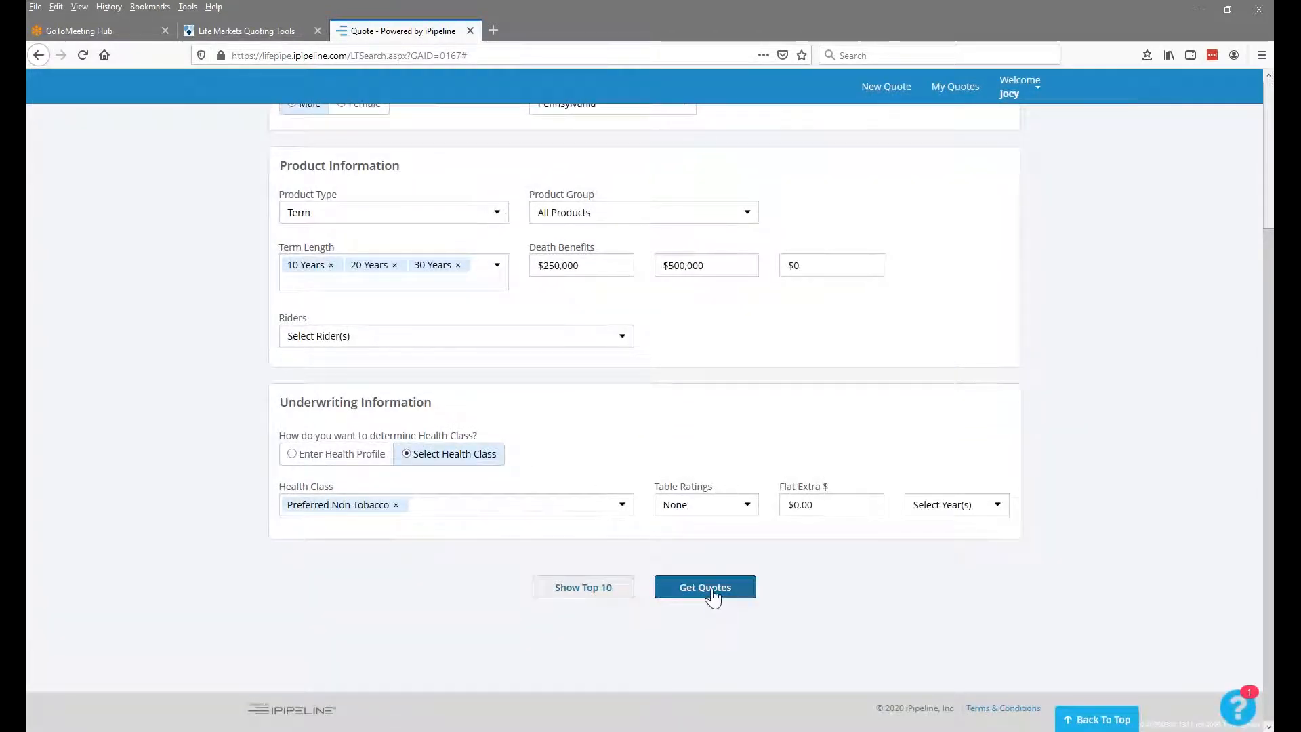
click(712, 589)
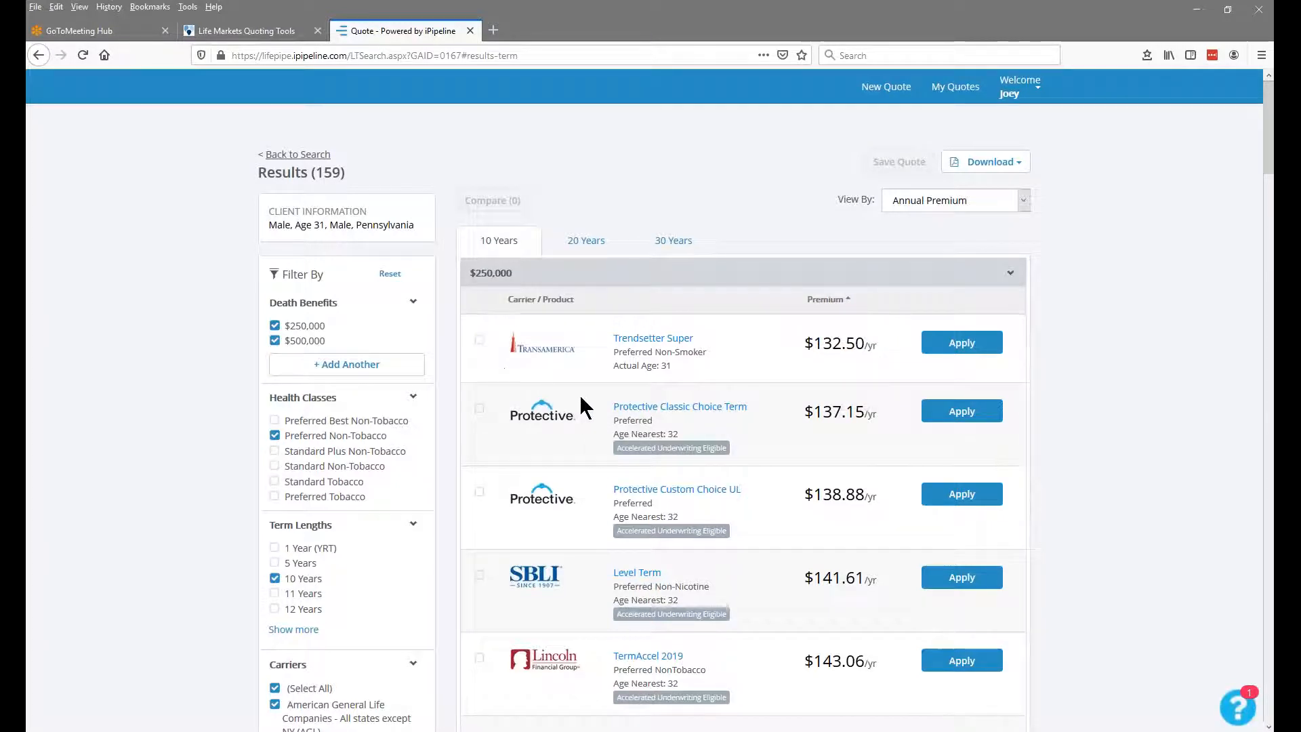
Mark the first five 10-year $250,000 quotes for comparison, from Trendsetter Super through TermAccel 2019
click(479, 339)
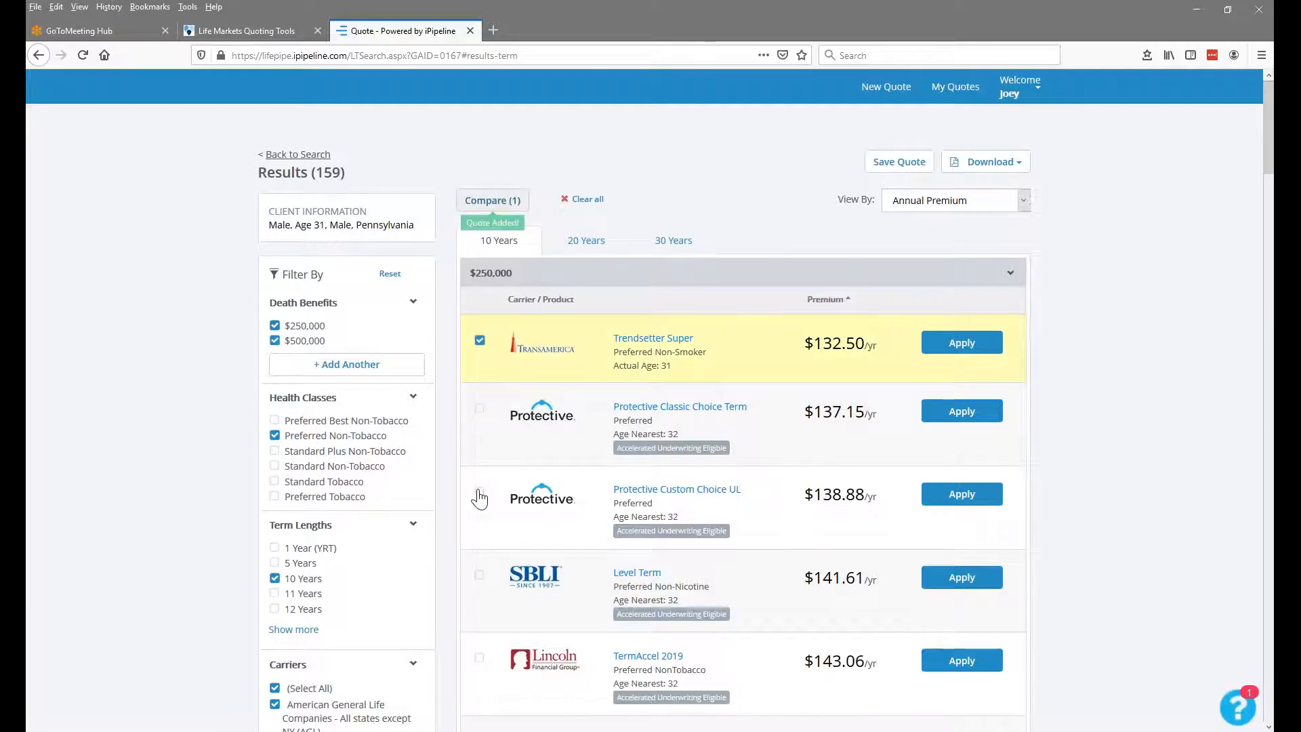
click(479, 493)
click(479, 575)
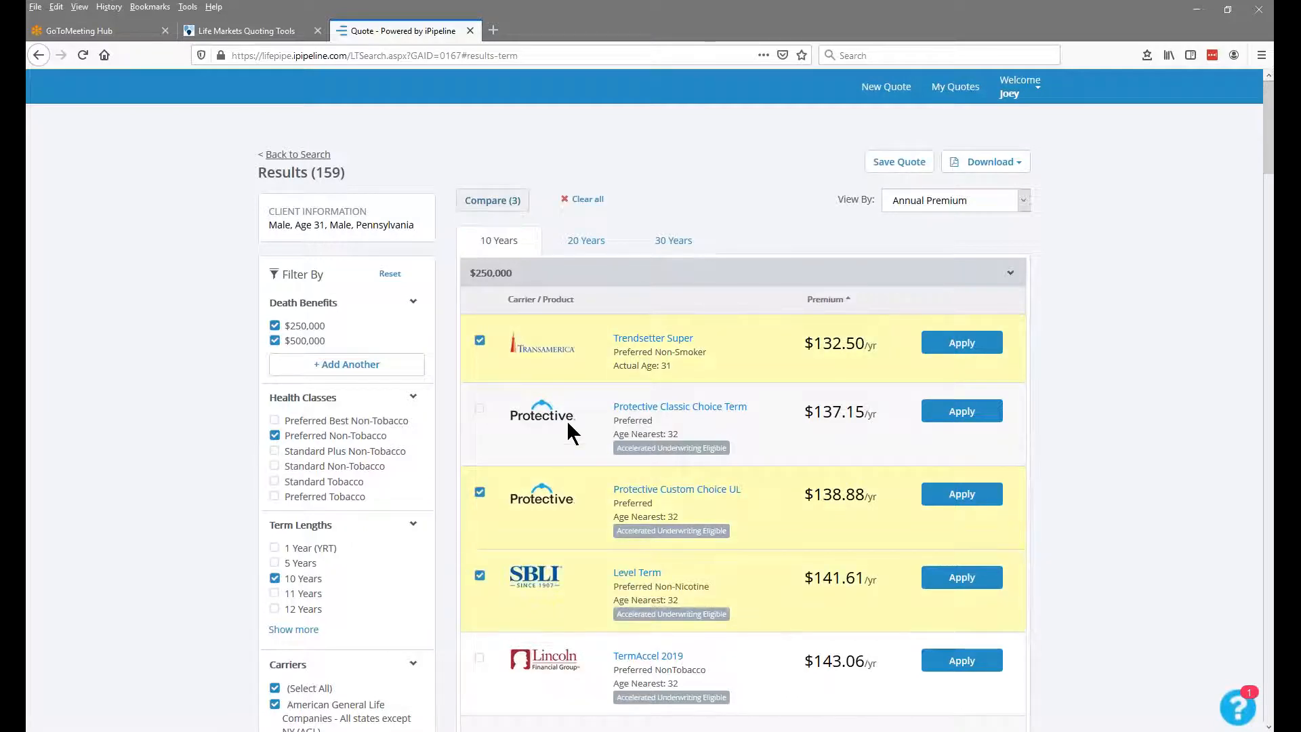
scroll(589, 423, down, 2)
click(479, 270)
click(479, 339)
click(480, 271)
click(480, 589)
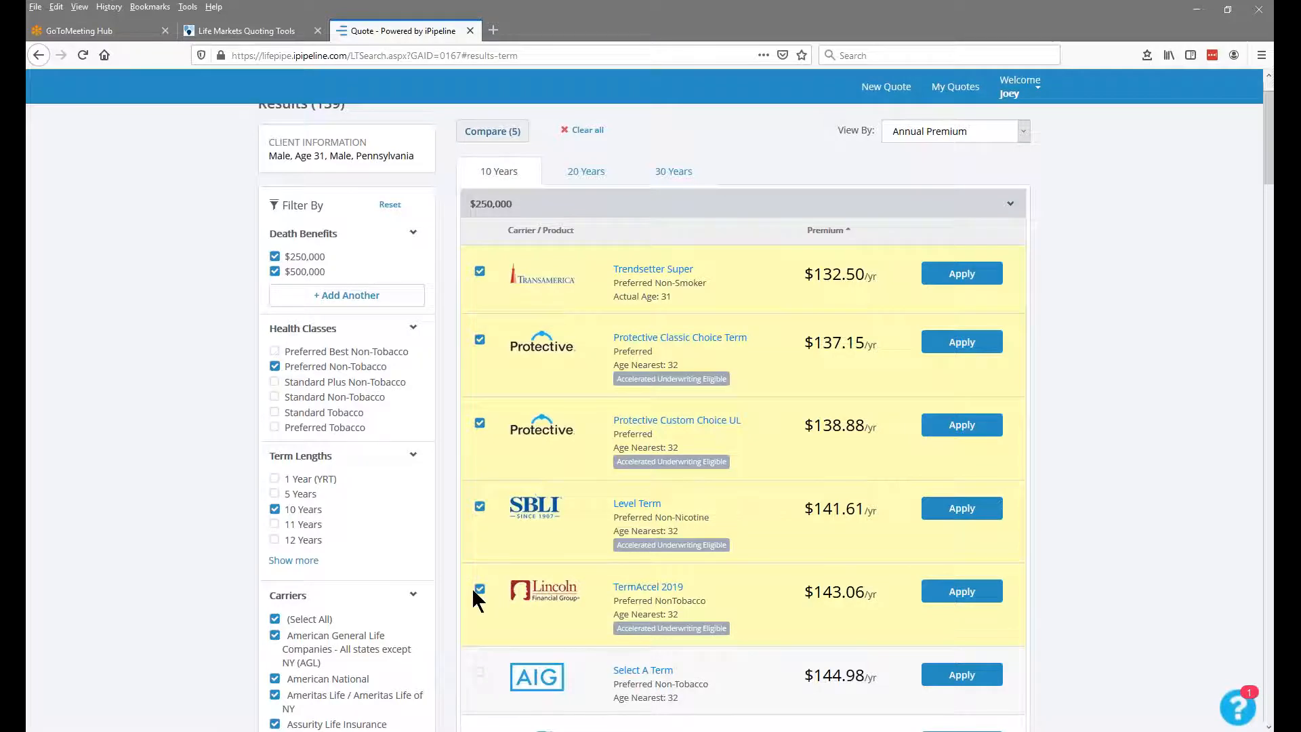
Reduce the 10-year $250,000 comparison picks to Trendsetter Super, Protective Classic Choice Term and SBLI Level Term
click(480, 588)
click(479, 505)
click(479, 423)
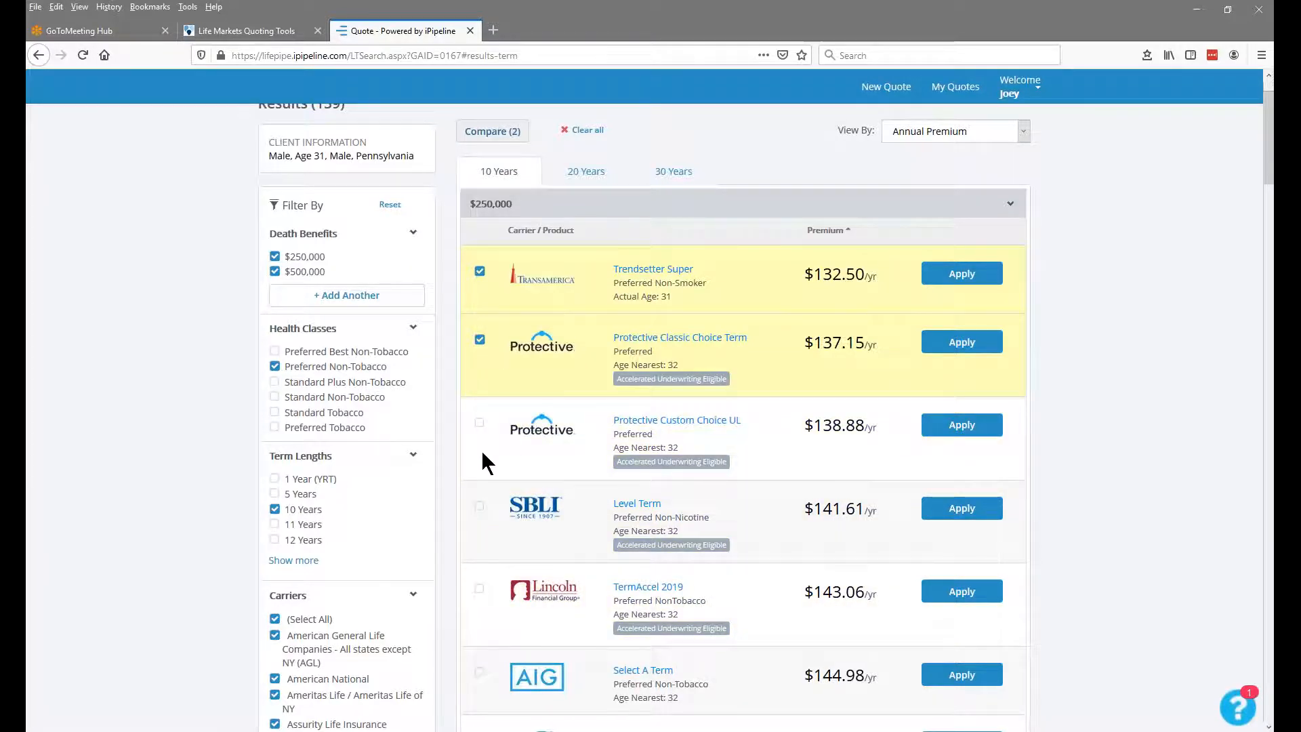
click(478, 507)
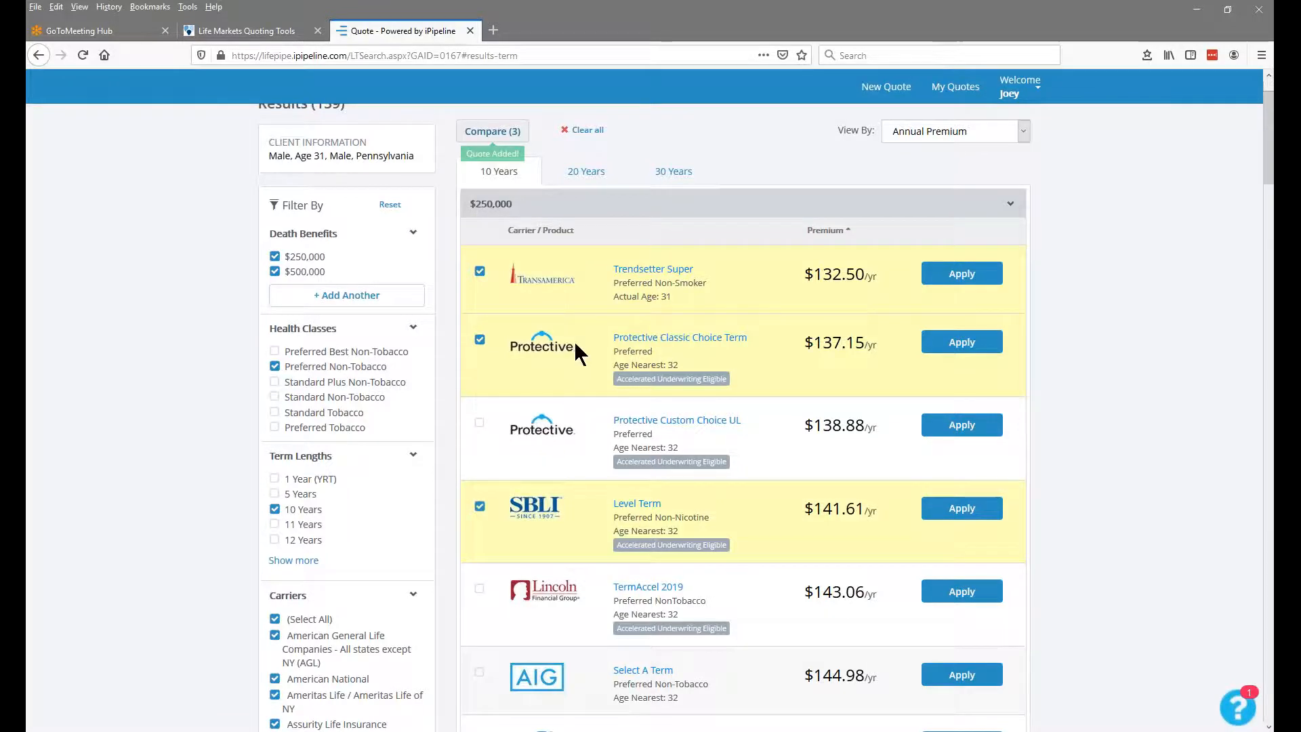
Add the 10-year $500,000 quotes for Trendsetter Super, Protective Classic Choice Term and North American Classic Term Life to the comparison
scroll(571, 346, down, 3)
scroll(570, 345, up, 4)
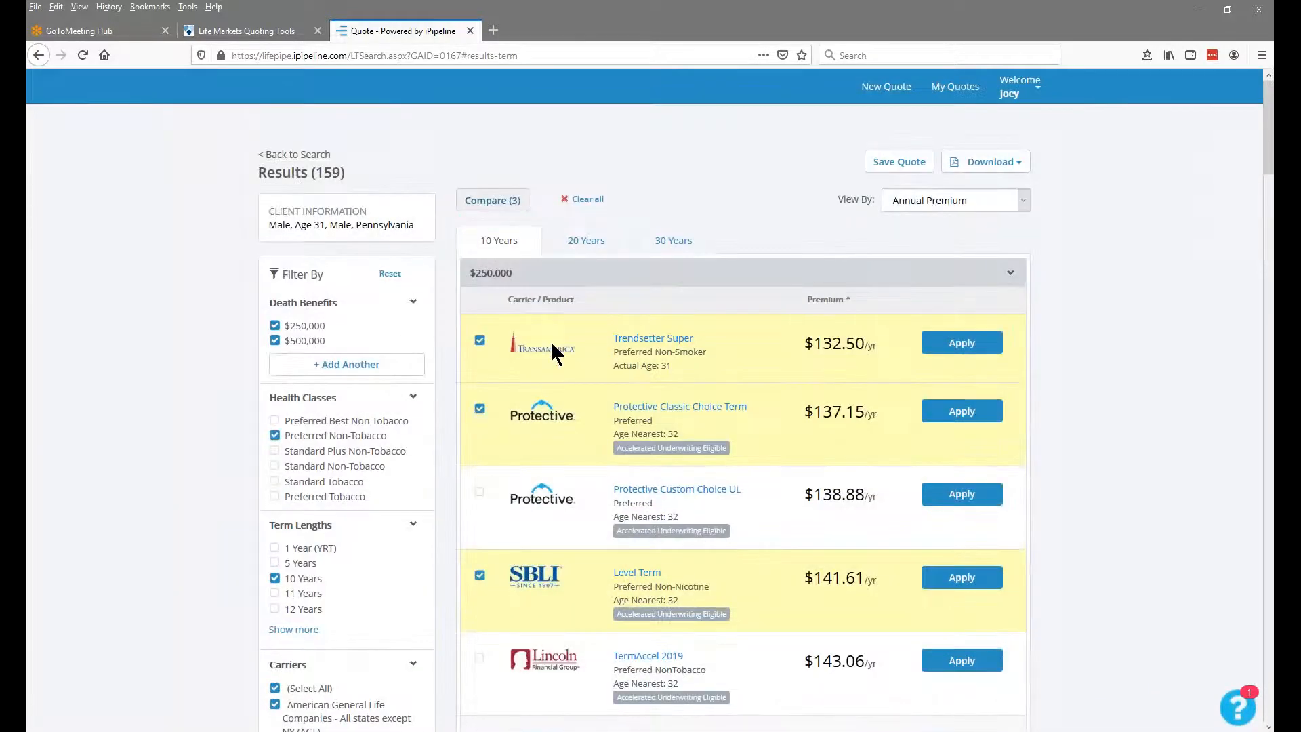
scroll(571, 351, down, 6)
scroll(571, 351, down, 15)
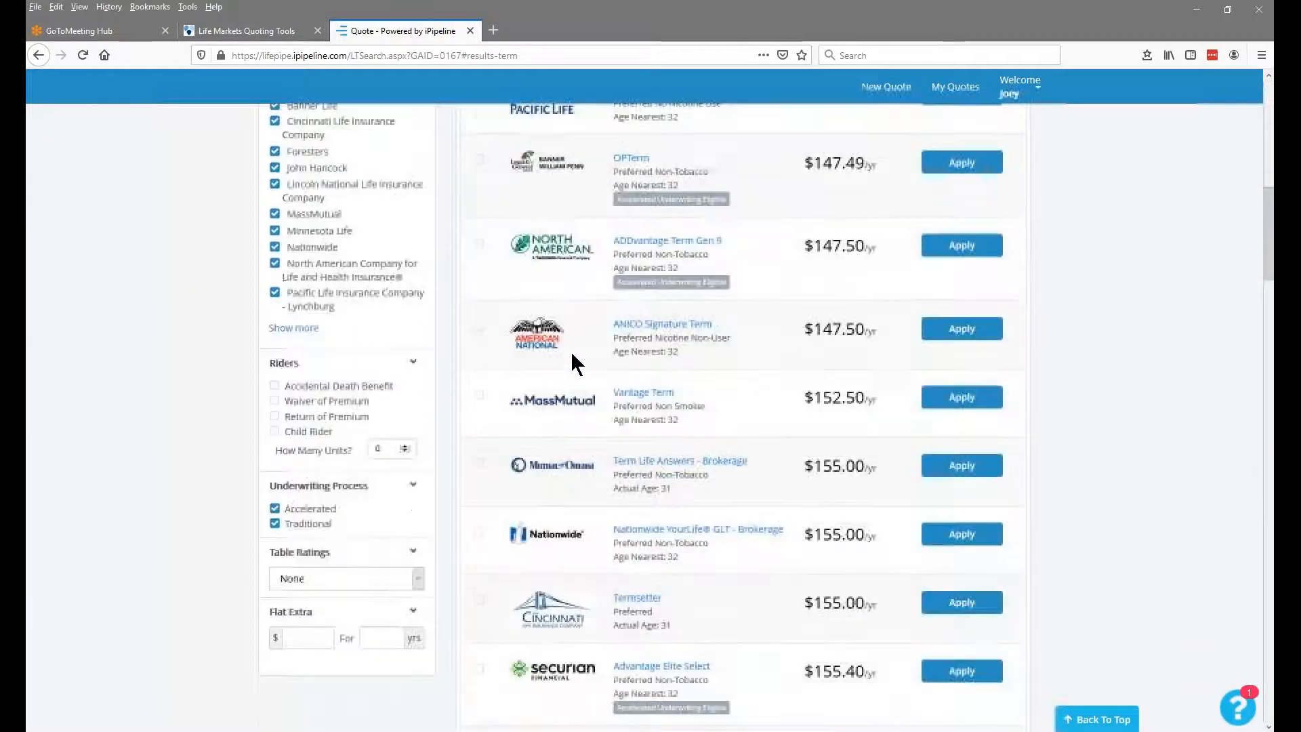
scroll(570, 351, down, 8)
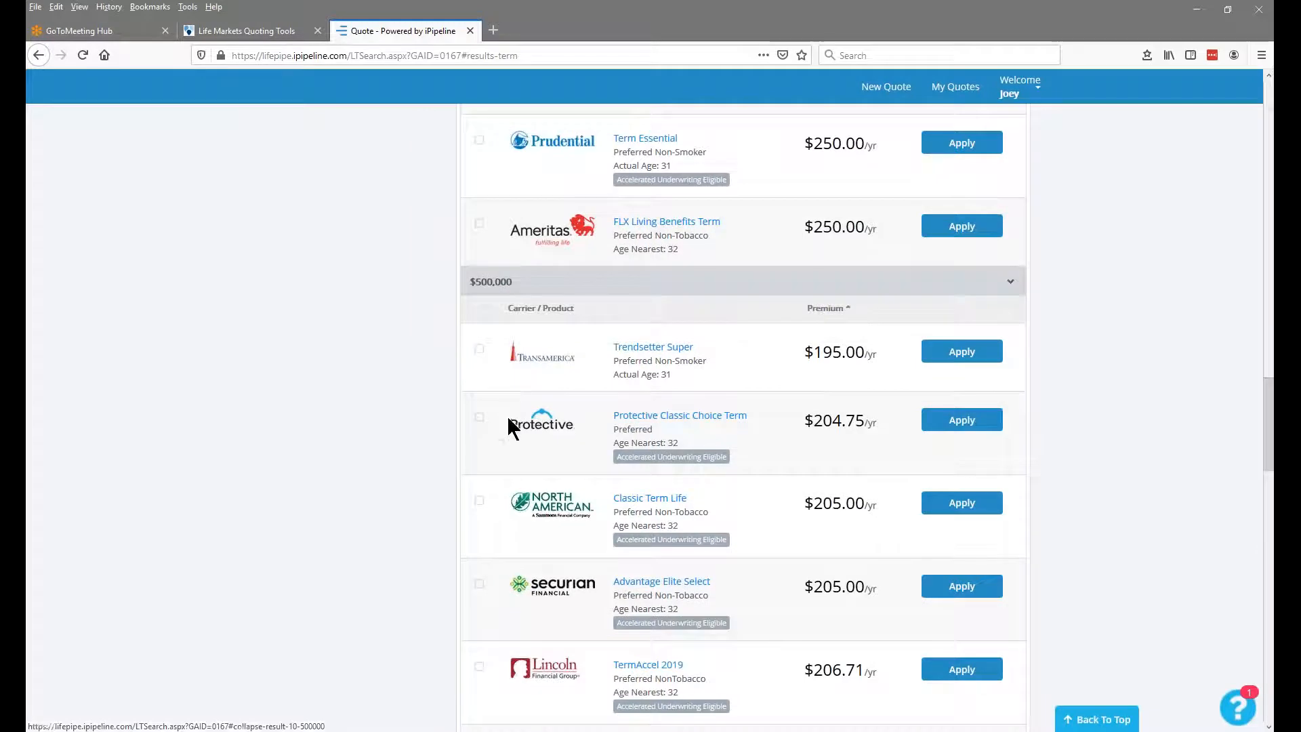
click(479, 350)
click(479, 418)
click(480, 502)
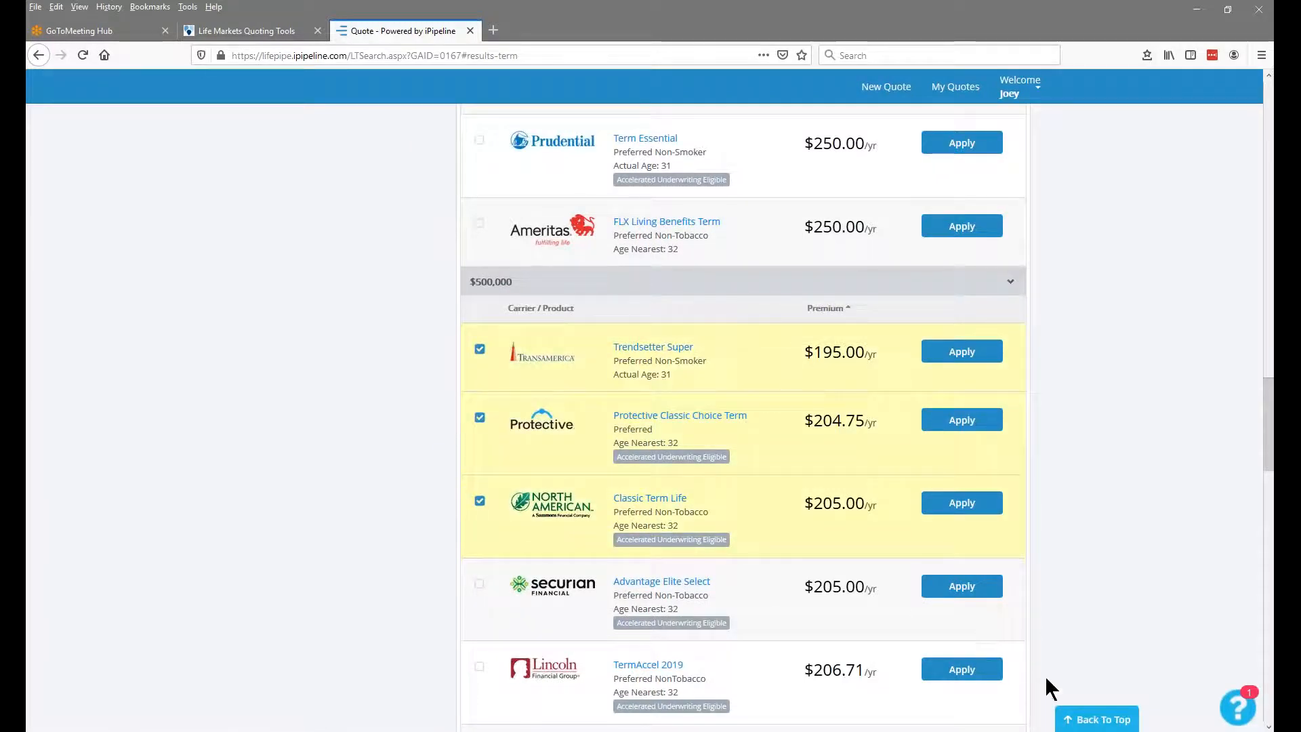
click(1082, 725)
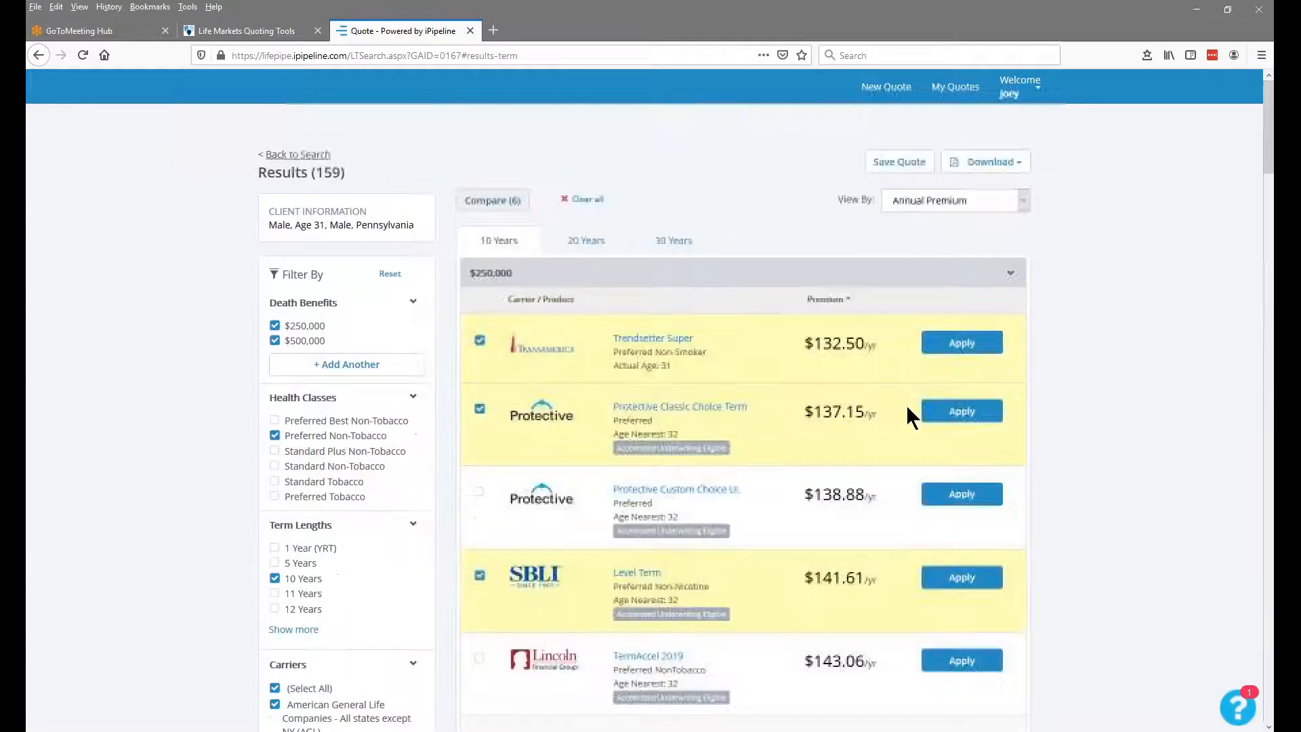
Add the 20-year $250,000 quotes for OPTerm, Protective Classic Choice Term and Trendsetter Super to the comparison
click(573, 238)
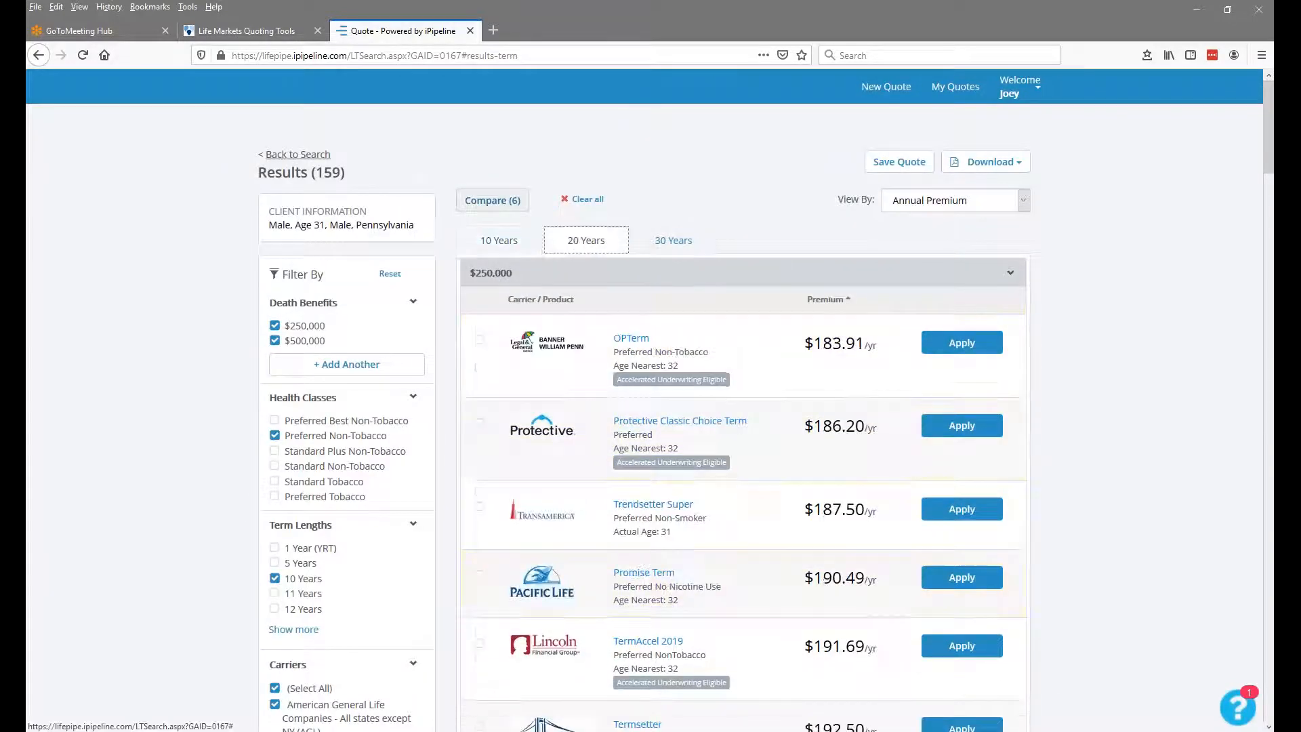
click(480, 339)
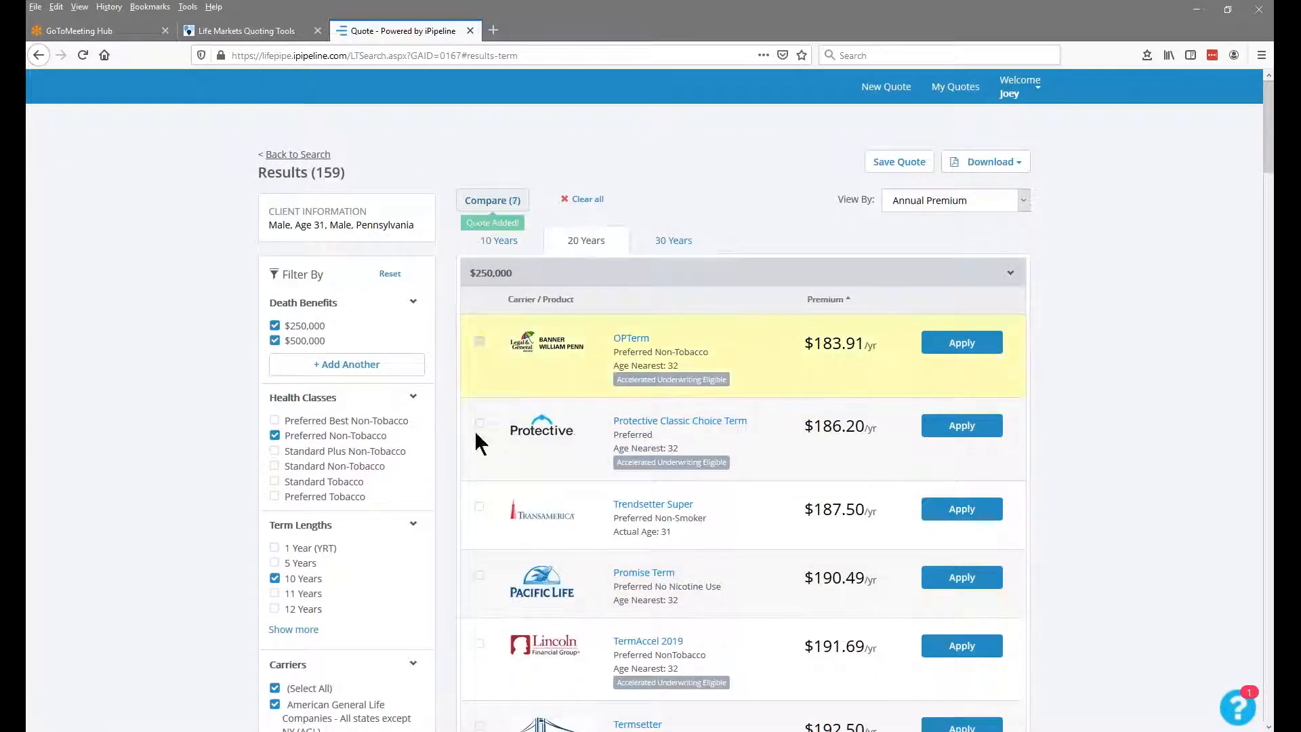
click(480, 423)
click(479, 507)
Add the 20-year $500,000 quotes for OPTerm, Protective Classic Choice Term and Pacific Life Promise Term to the comparison
scroll(491, 480, down, 8)
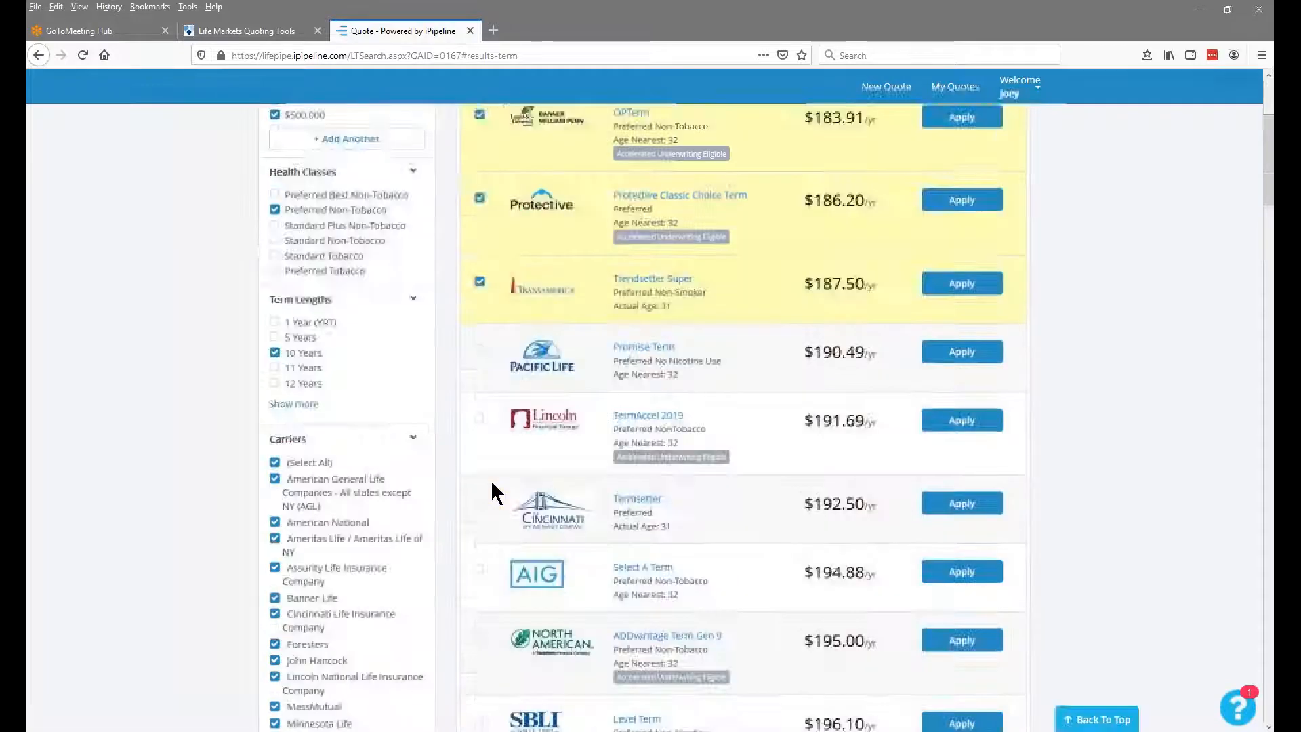
scroll(491, 480, down, 5)
scroll(491, 480, down, 13)
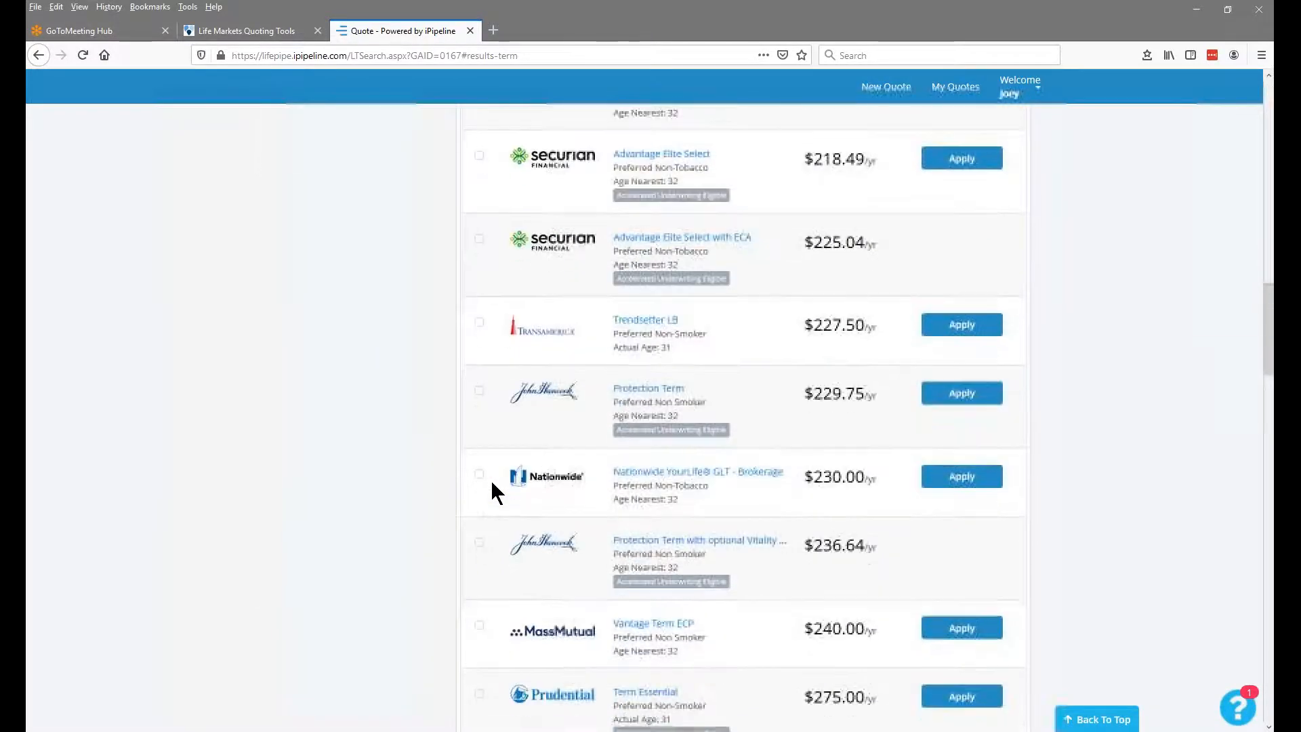
scroll(490, 442, down, 1)
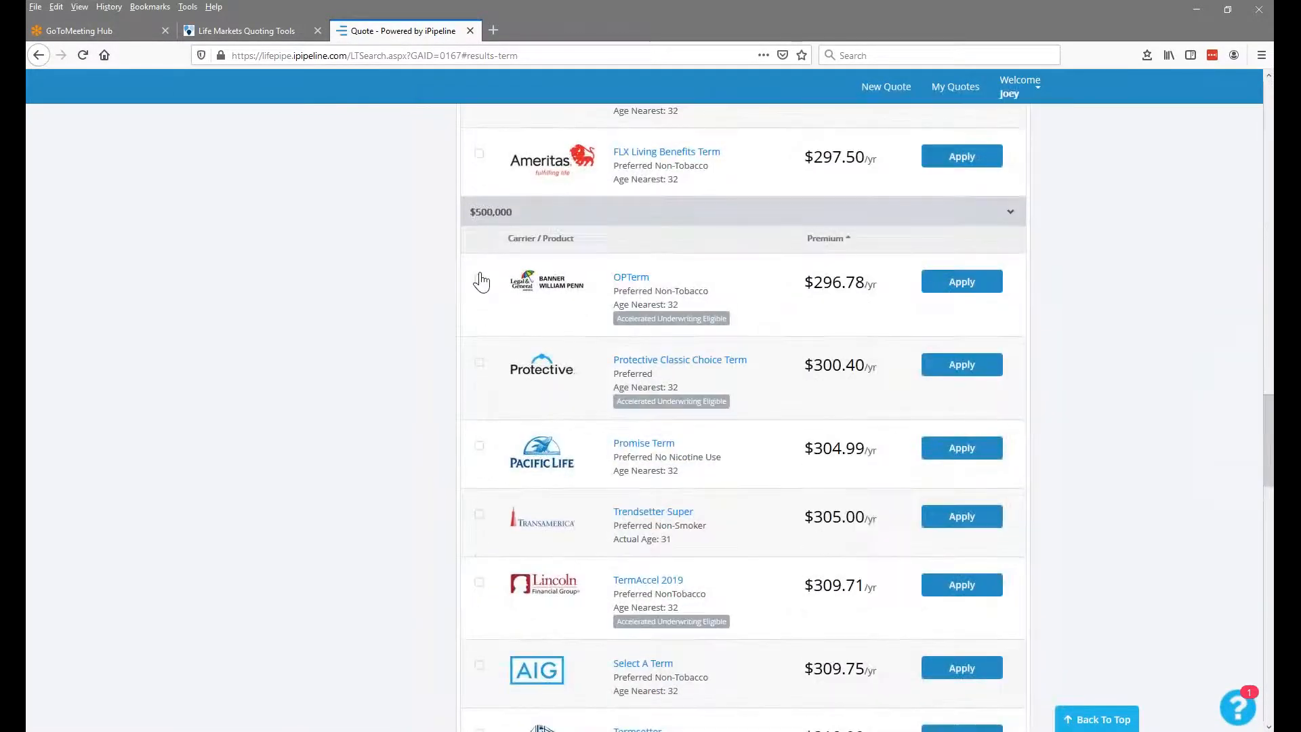
click(480, 279)
click(480, 363)
click(479, 446)
click(1096, 720)
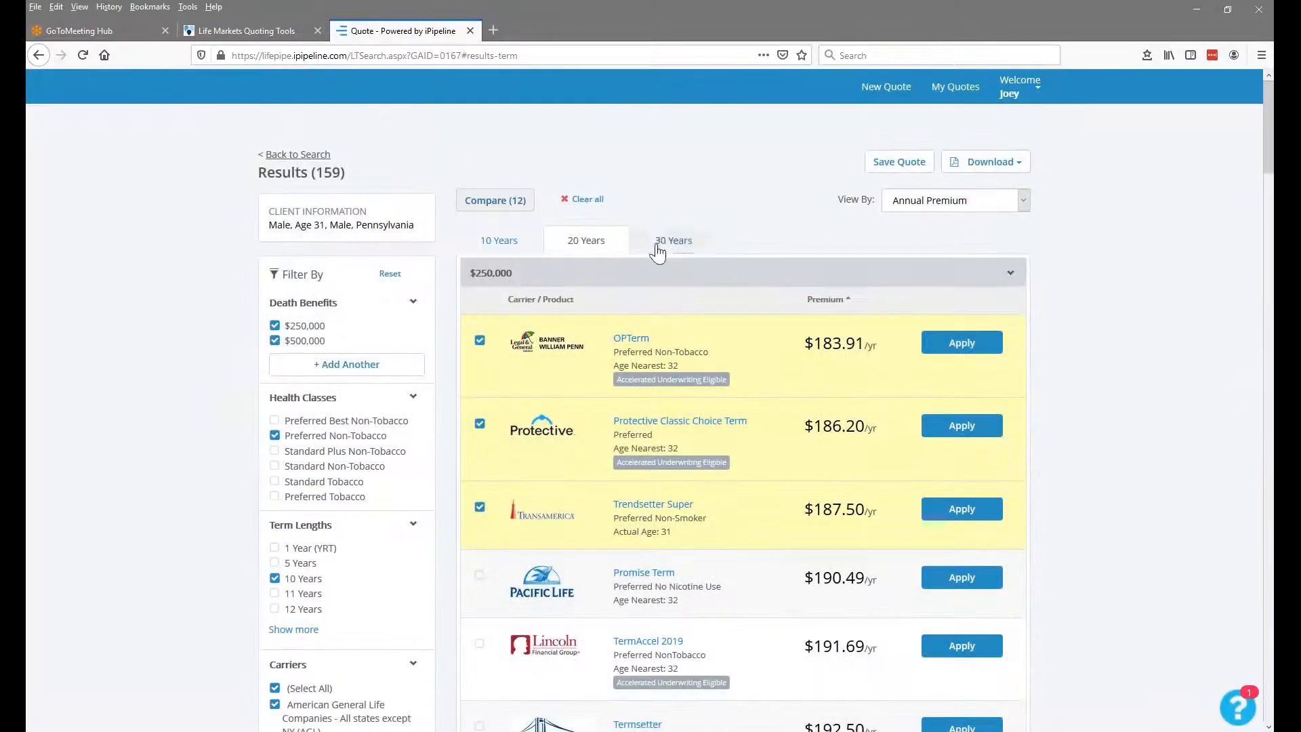
Add the 30-year $250,000 quotes for Protective Classic Choice Term, OPTerm and Trendsetter Super to the comparison
click(657, 252)
click(480, 340)
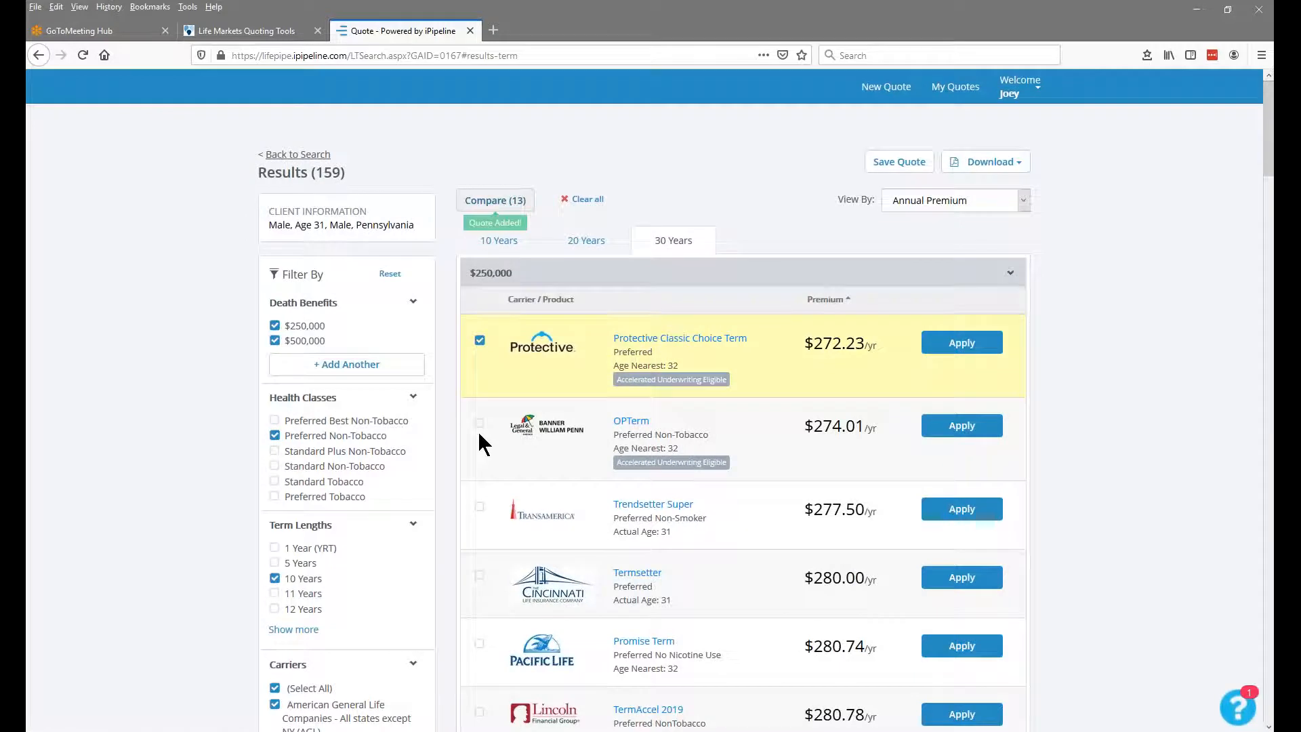
click(480, 423)
click(480, 507)
Add the 30-year $500,000 quotes for Protective Classic Choice Term, OPTerm and Trendsetter Super to the comparison
scroll(480, 509, down, 10)
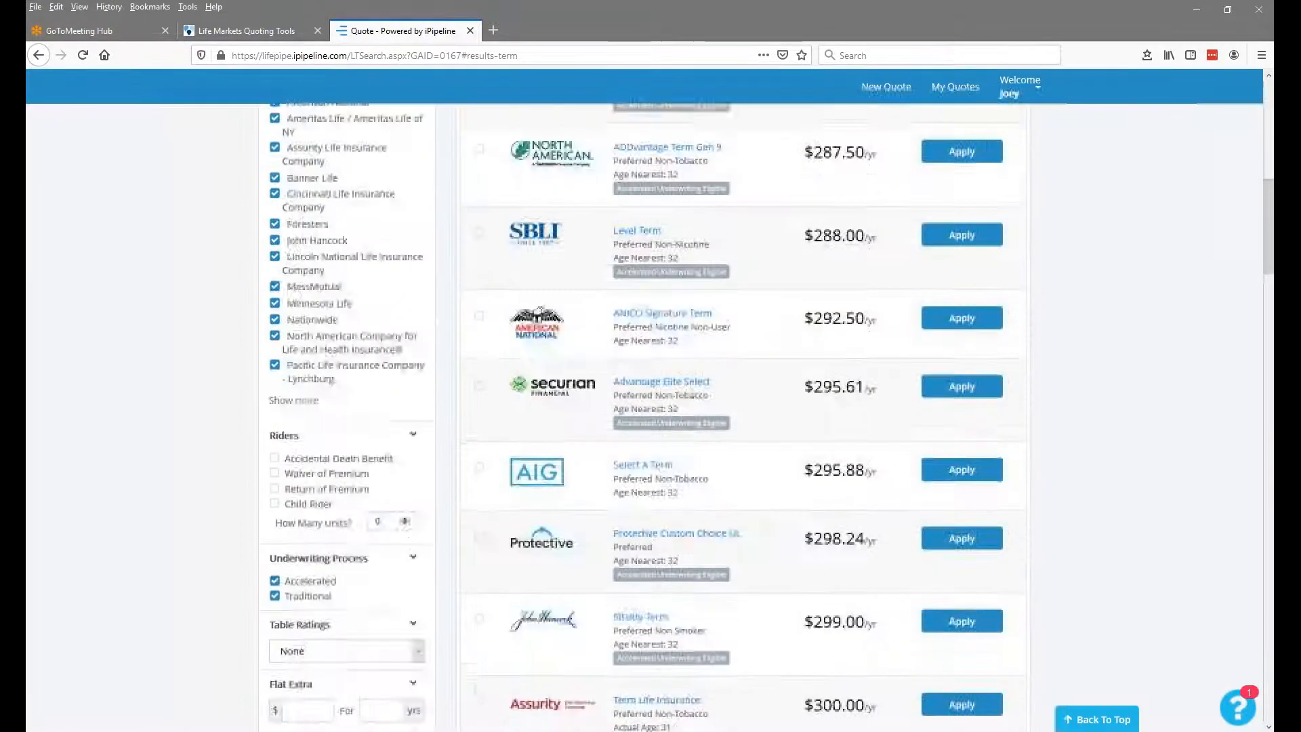
scroll(472, 409, down, 18)
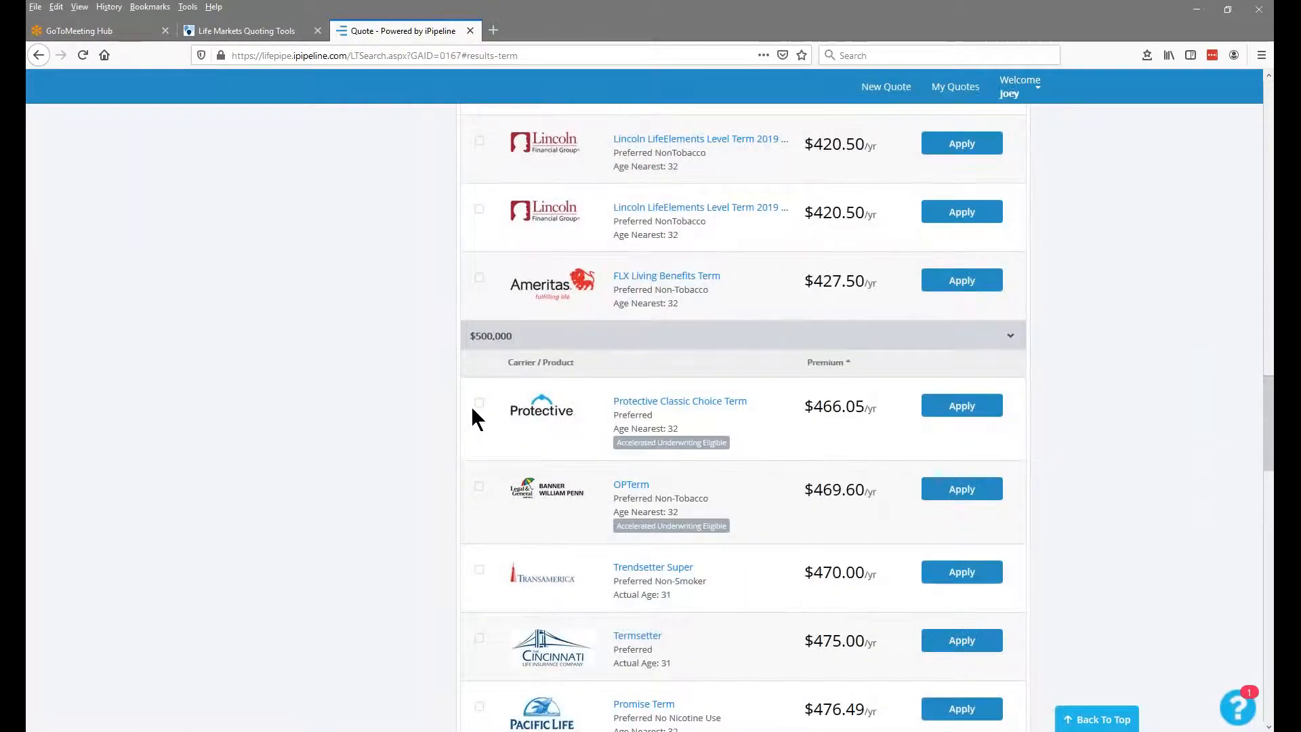
click(480, 404)
click(480, 487)
click(480, 573)
scroll(741, 542, up, 20)
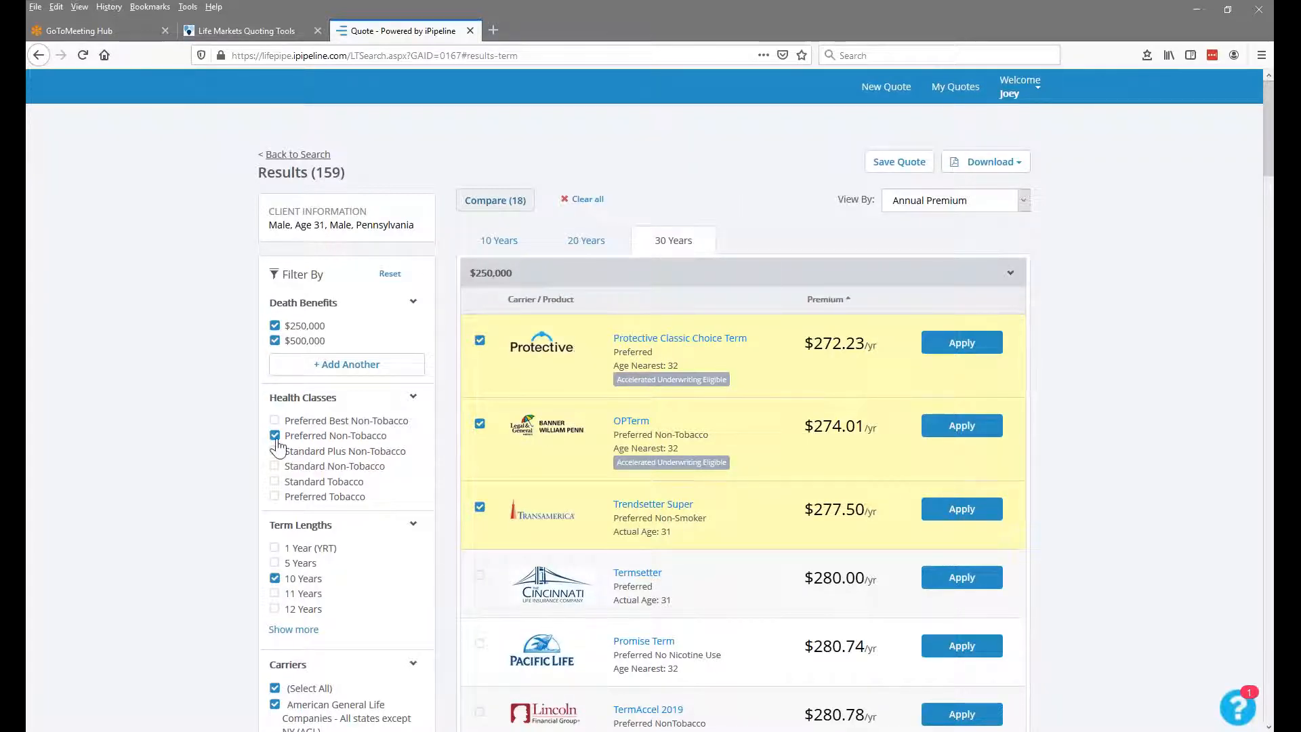
Examine the result filters, including the entry for another death benefit, health classes, term lengths, carriers and riders, without changing any
click(339, 364)
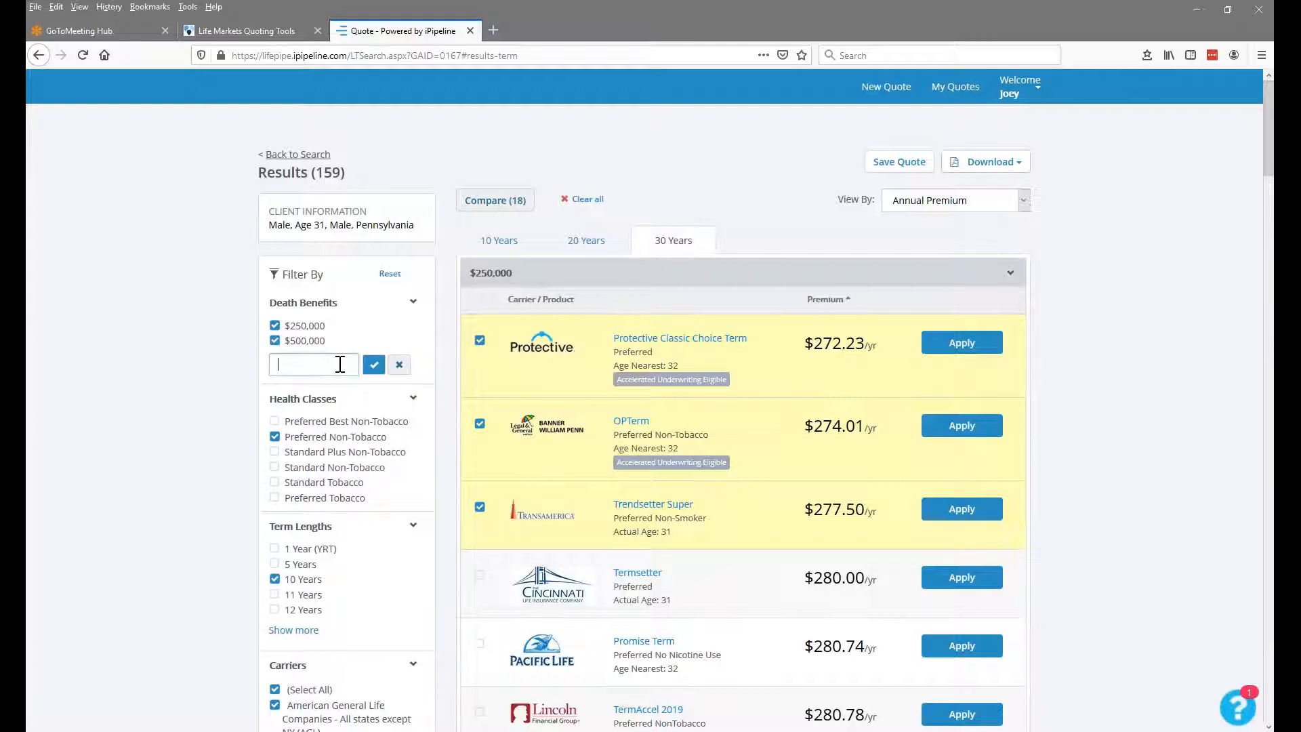
click(399, 365)
scroll(380, 413, down, 1)
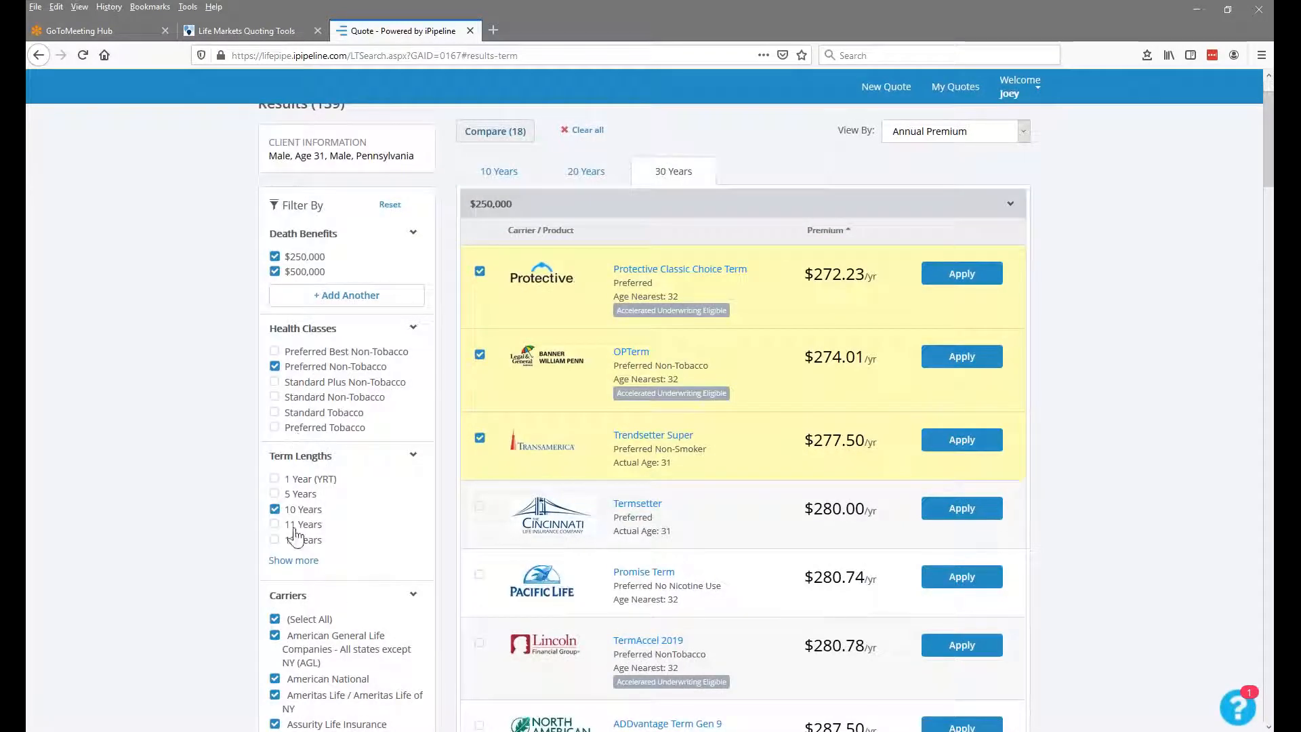
scroll(363, 530, down, 1)
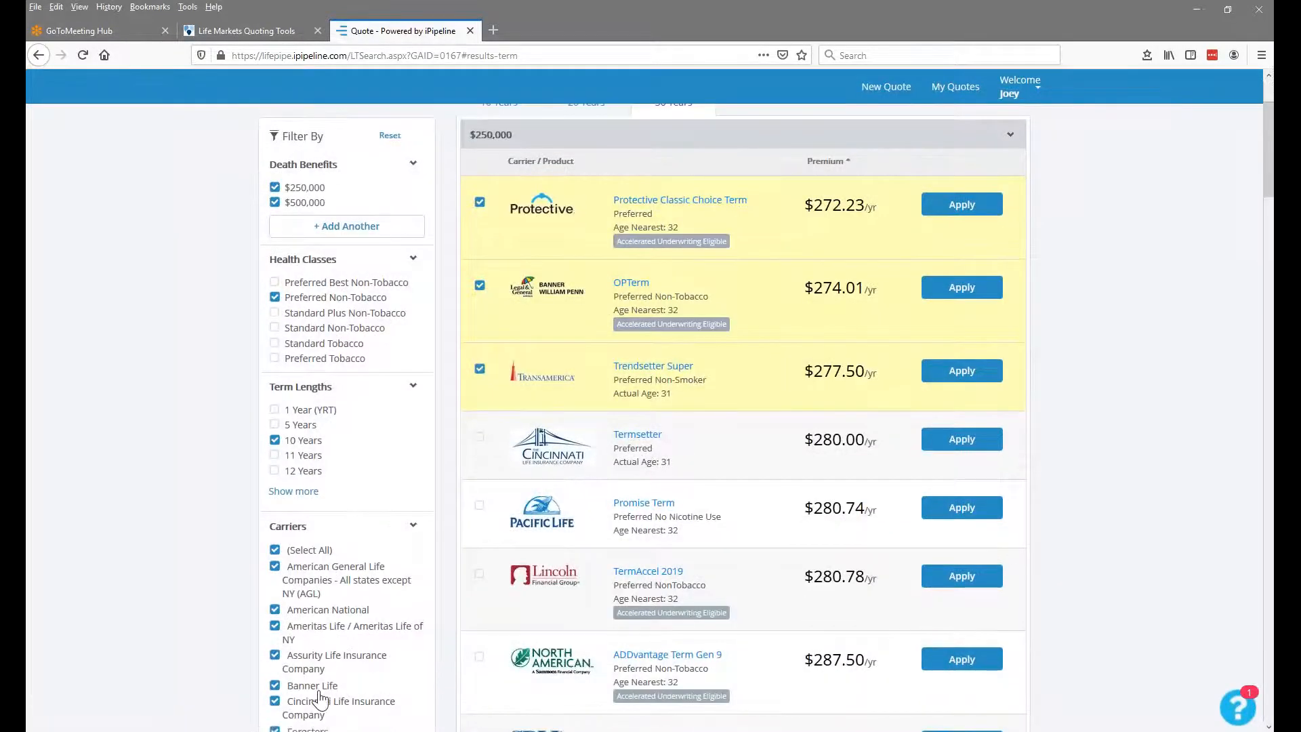
scroll(325, 627, down, 5)
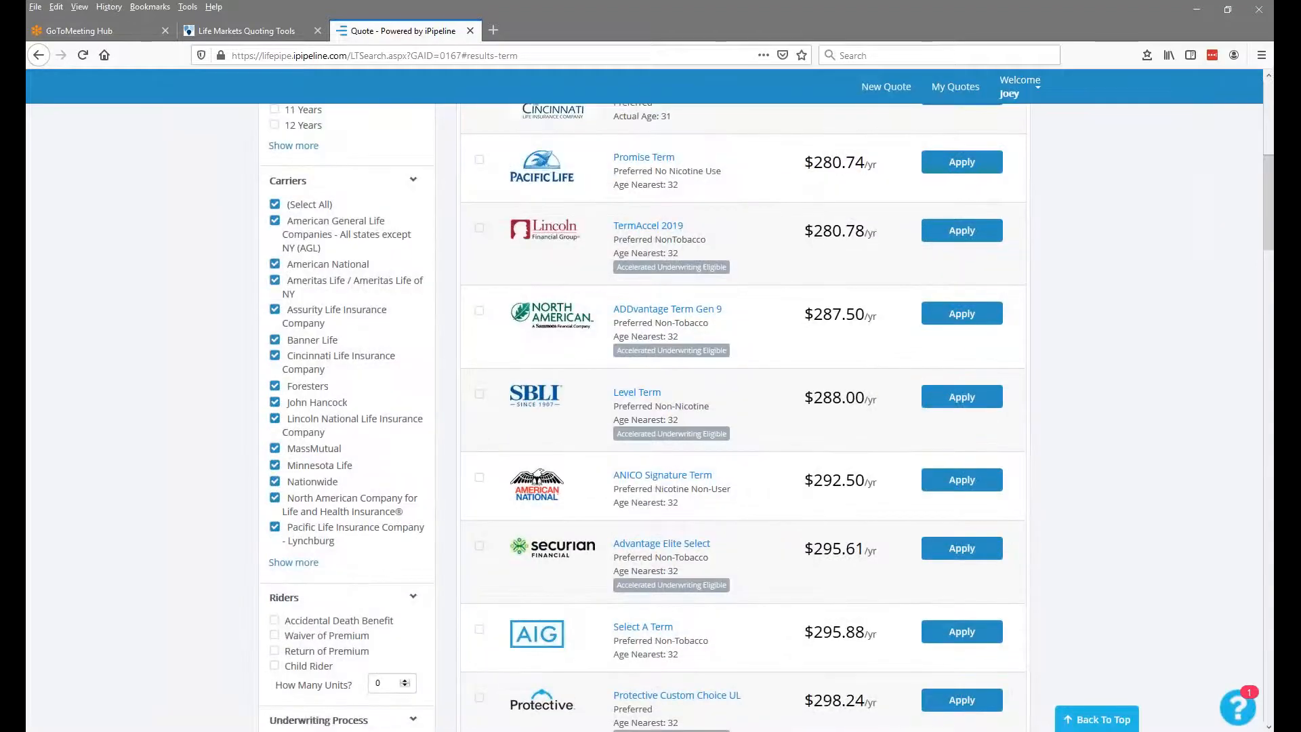
scroll(303, 494, down, 4)
scroll(303, 495, up, 10)
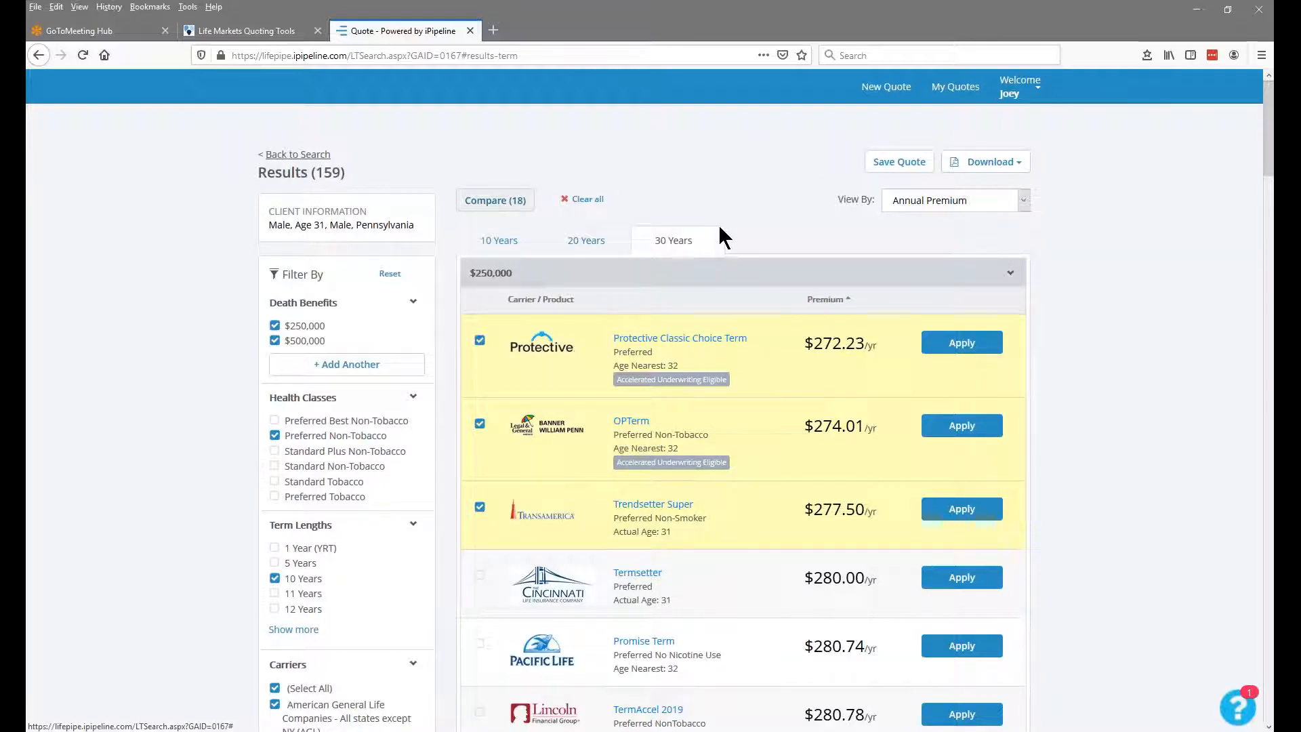
click(885, 166)
click(1191, 32)
click(900, 168)
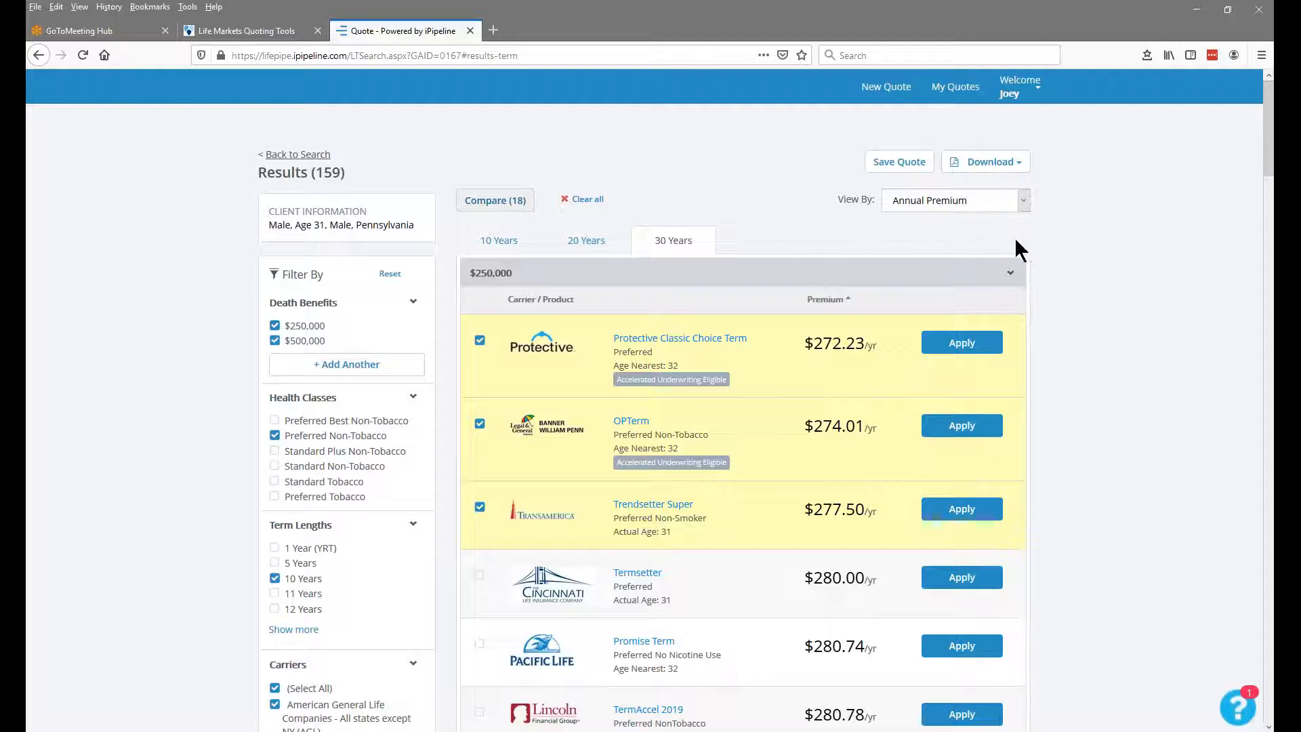
Switch the premium view to Monthly Premium and save the quote under the name "Male Preferred 4.22.20"
click(942, 202)
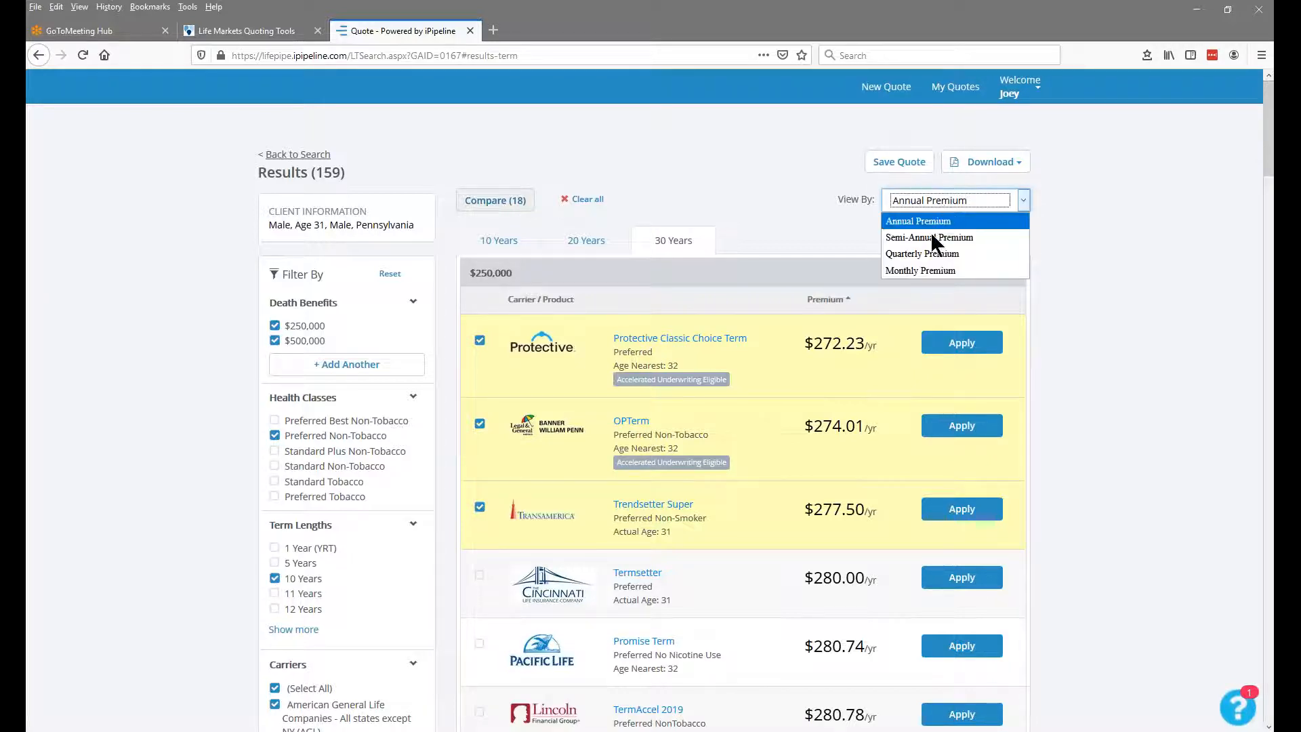
click(939, 270)
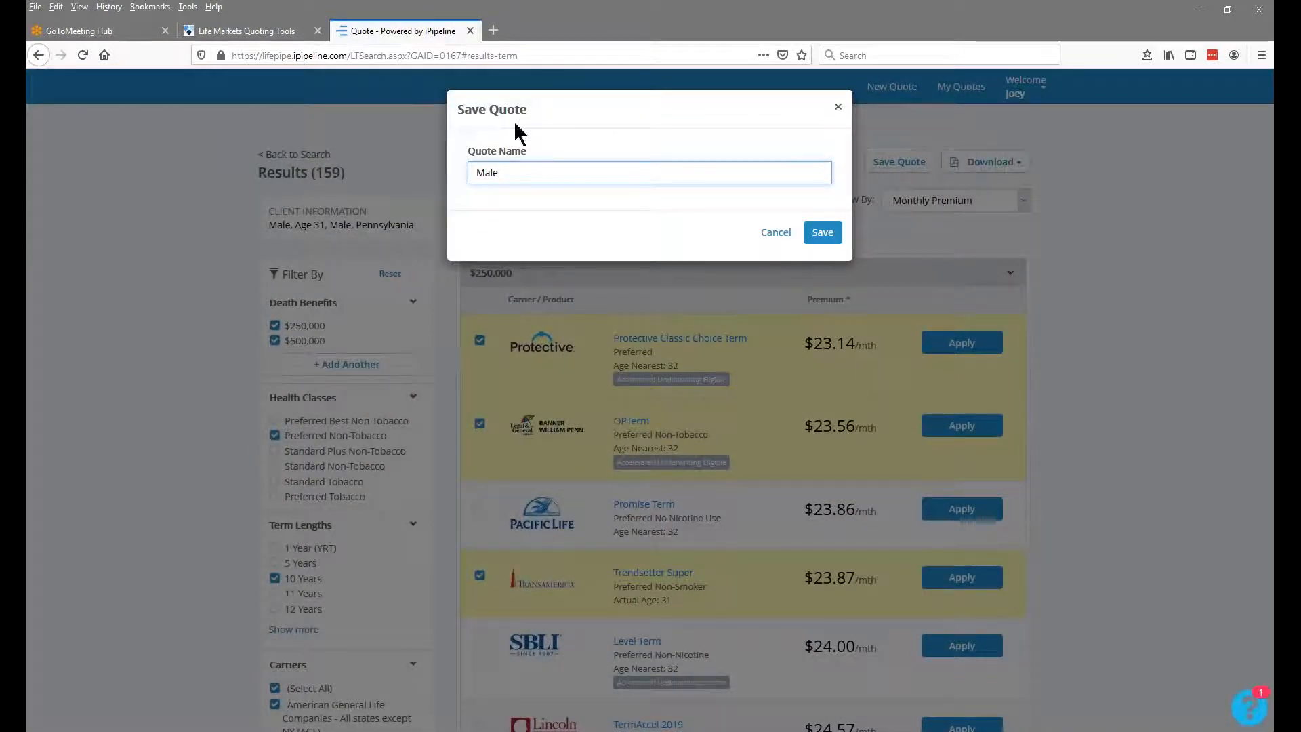
key(ctrl+a)
text(Male Preferred 4.22)
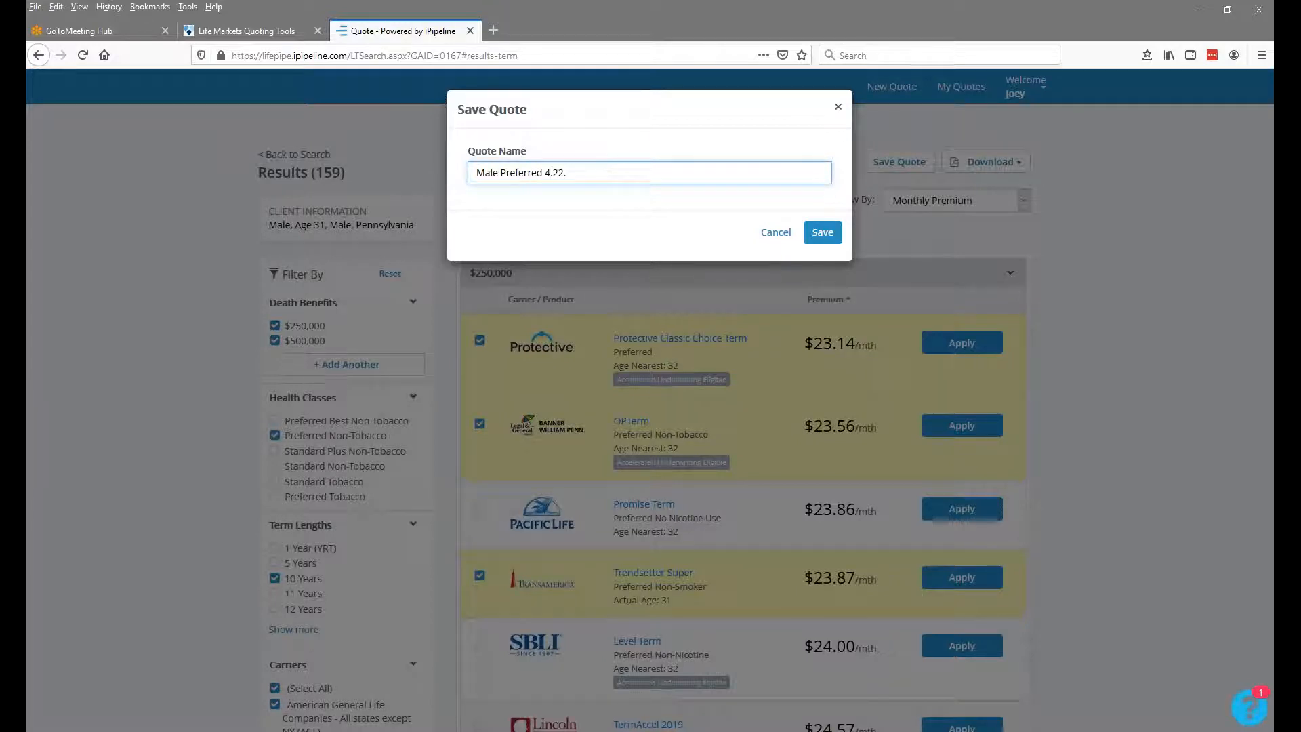
text(.20)
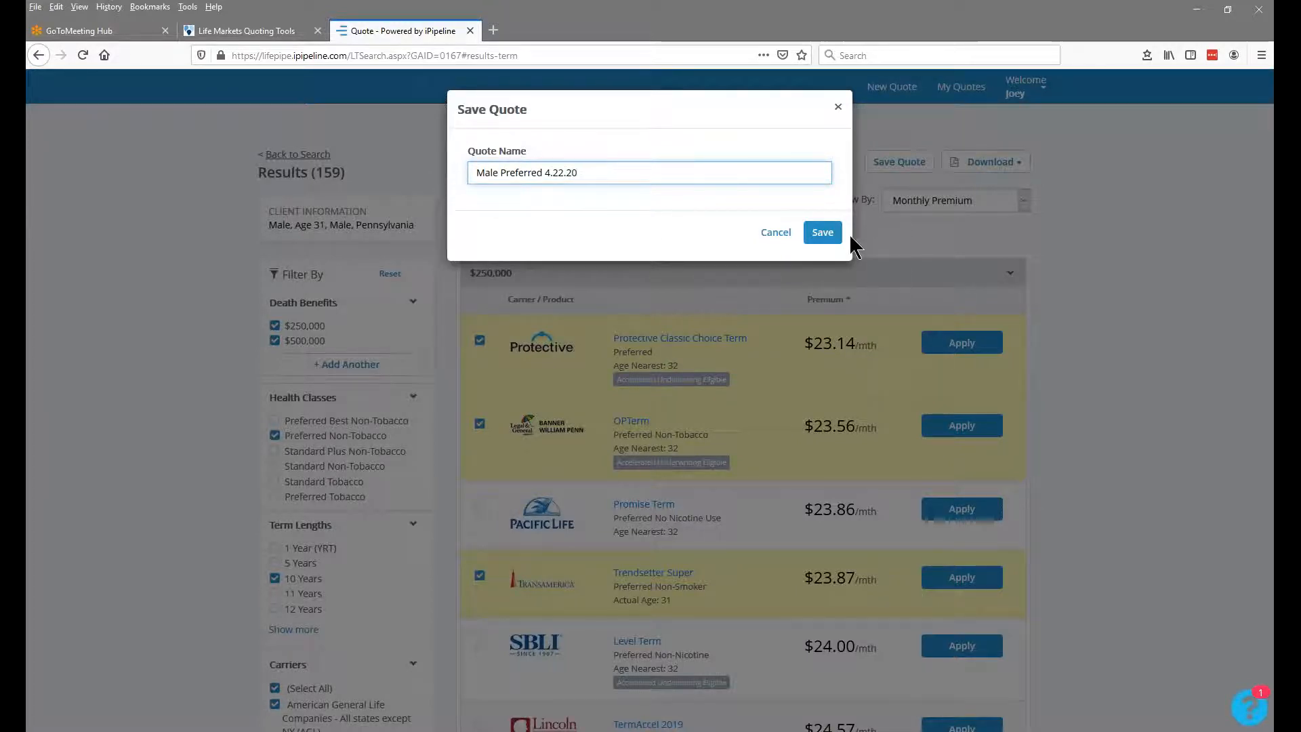
click(823, 232)
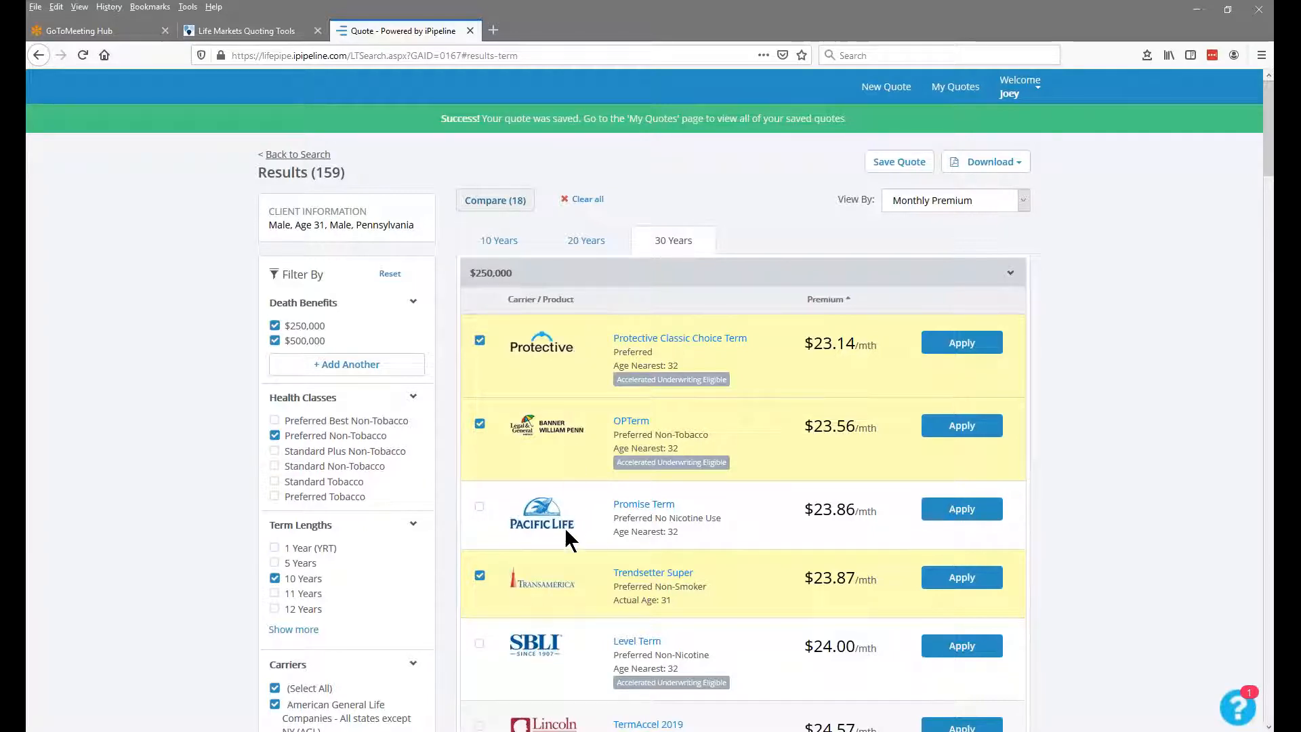
Set the premium view to Annual Premium and download the List Report for the selected products
click(979, 206)
click(957, 221)
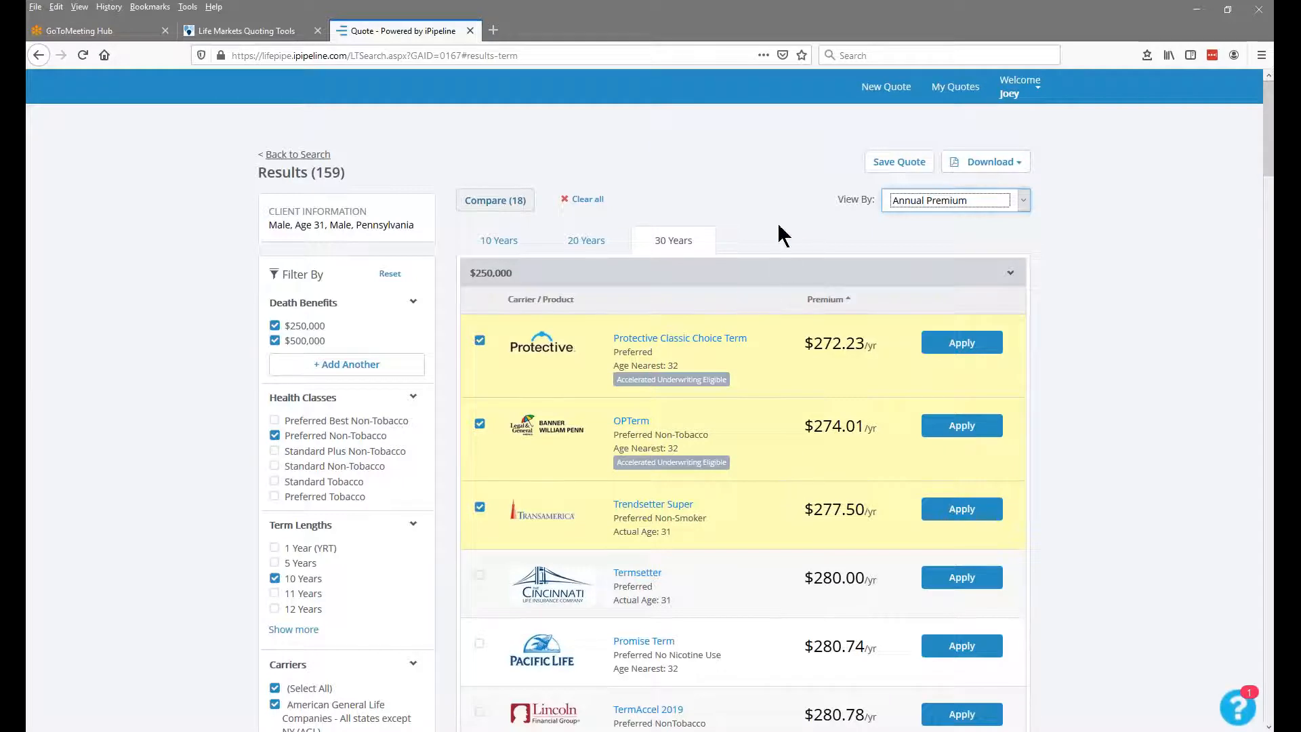
click(983, 168)
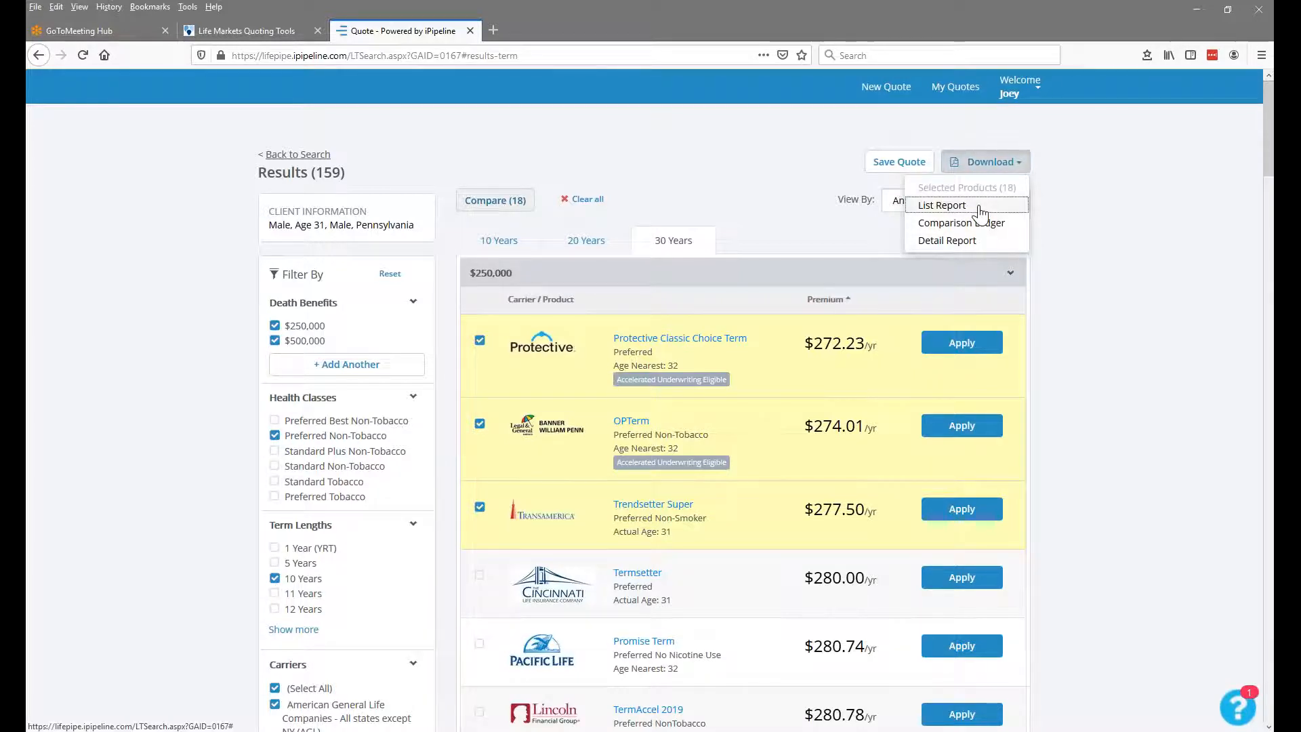
click(981, 207)
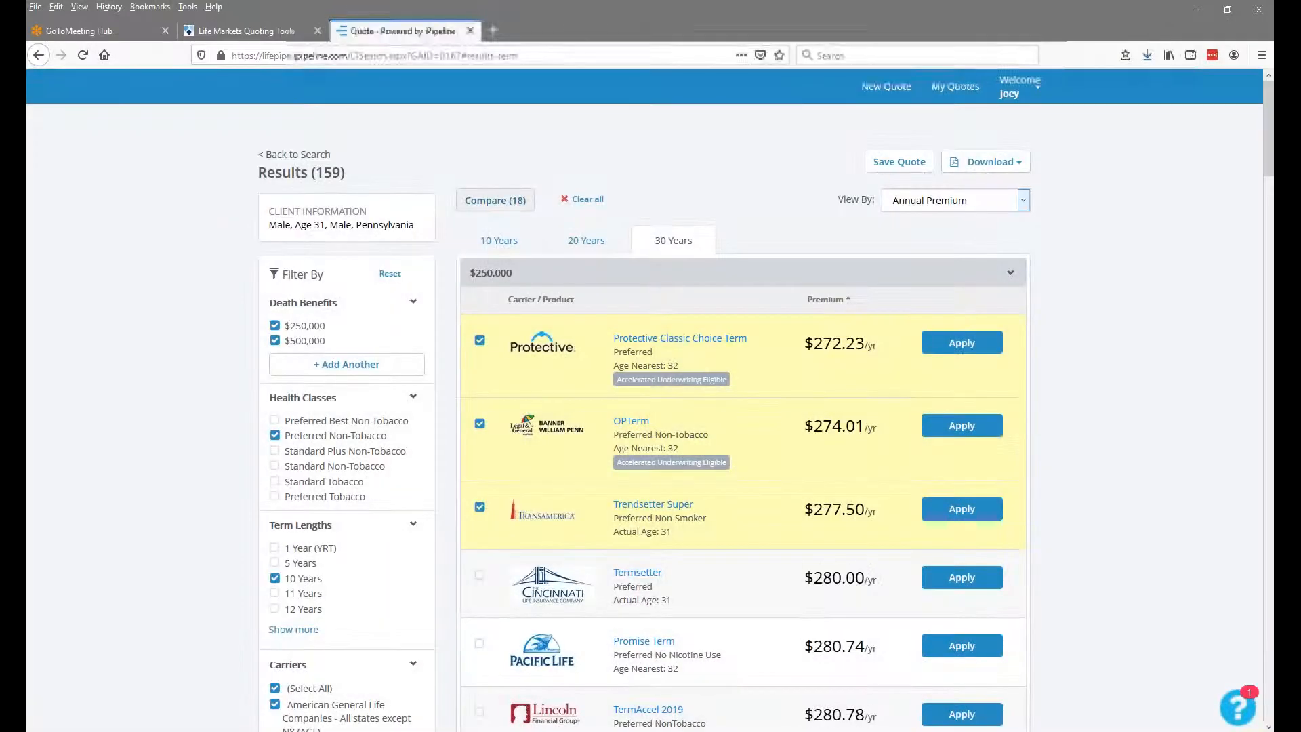
Open the downloaded ListReport(7).pdf in Adobe Acrobat Reader and maximize its window
click(1147, 58)
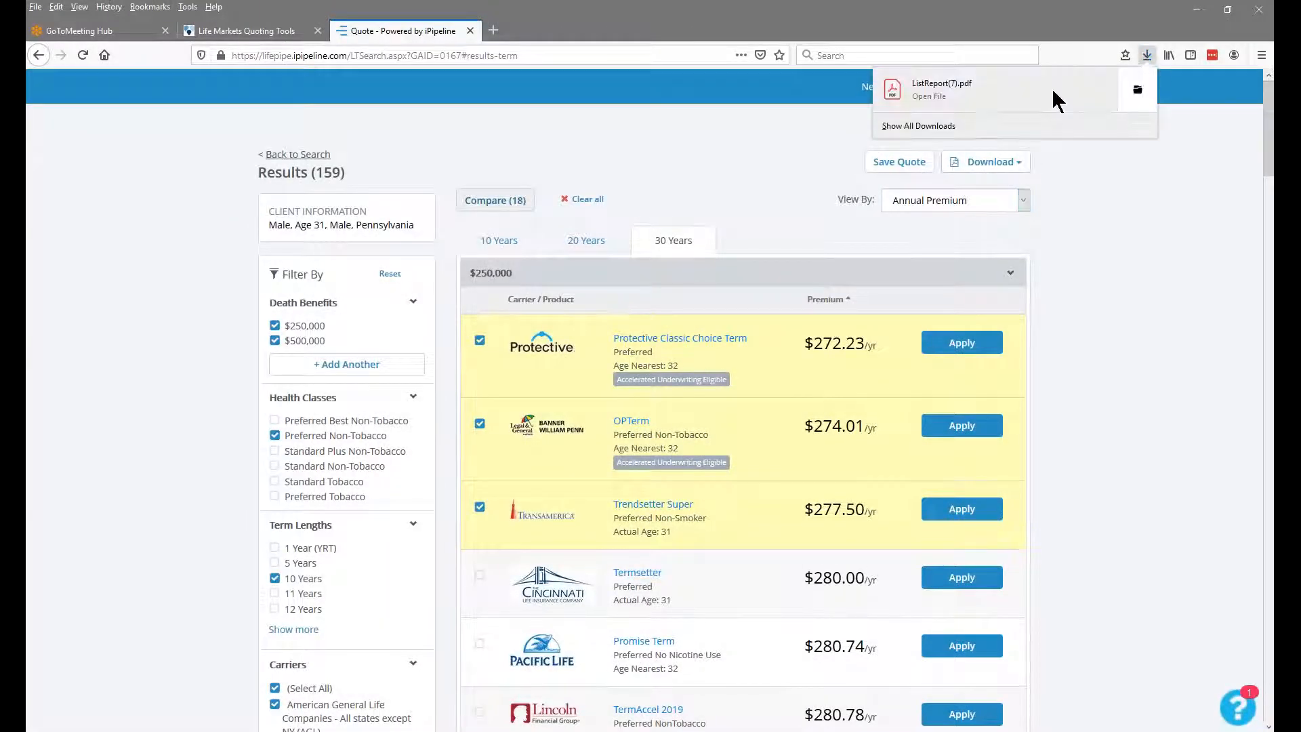
click(1017, 86)
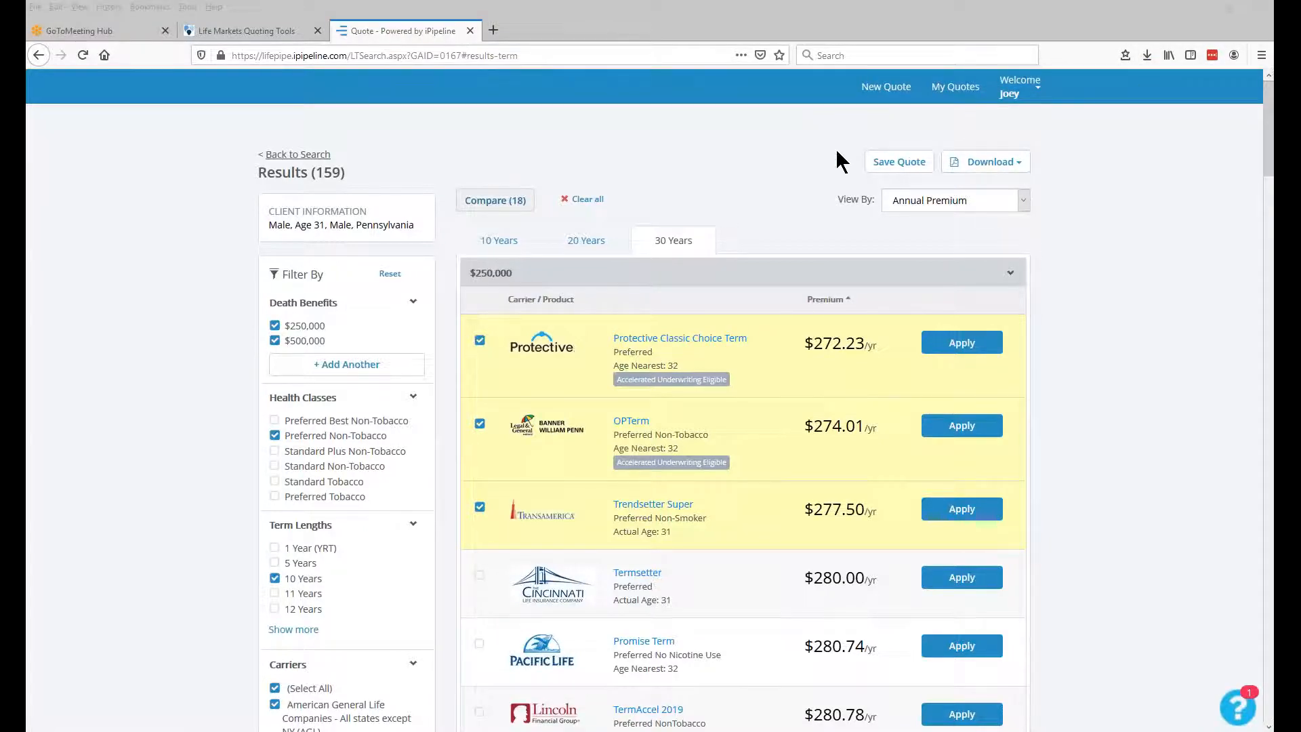
click(1147, 54)
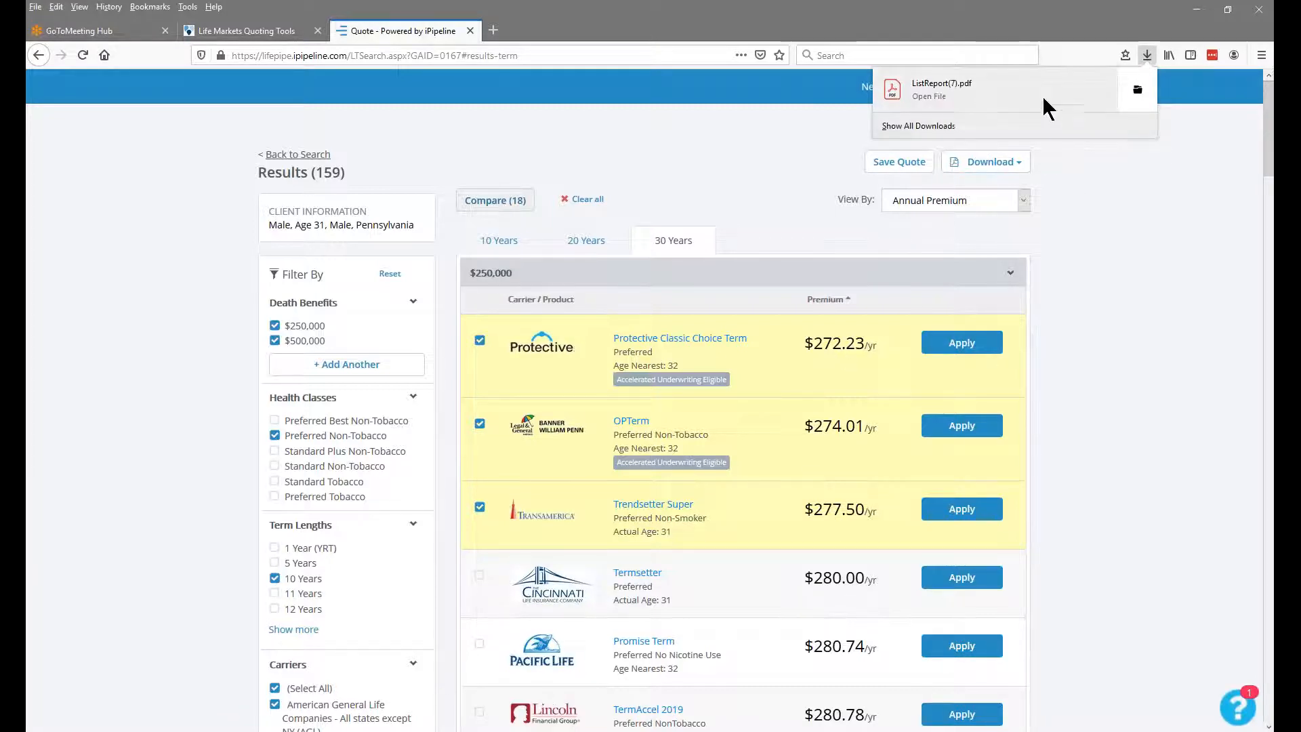
click(942, 88)
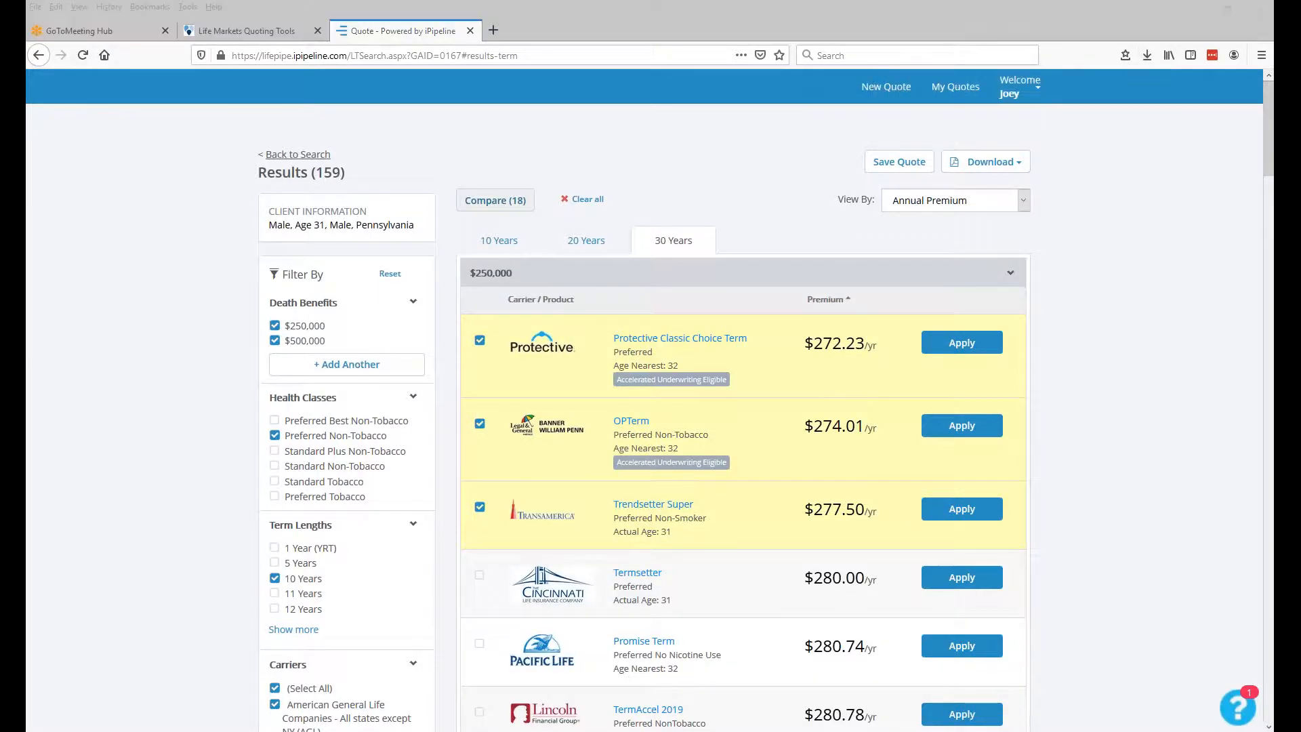
drag(1008, 180, 484, 2)
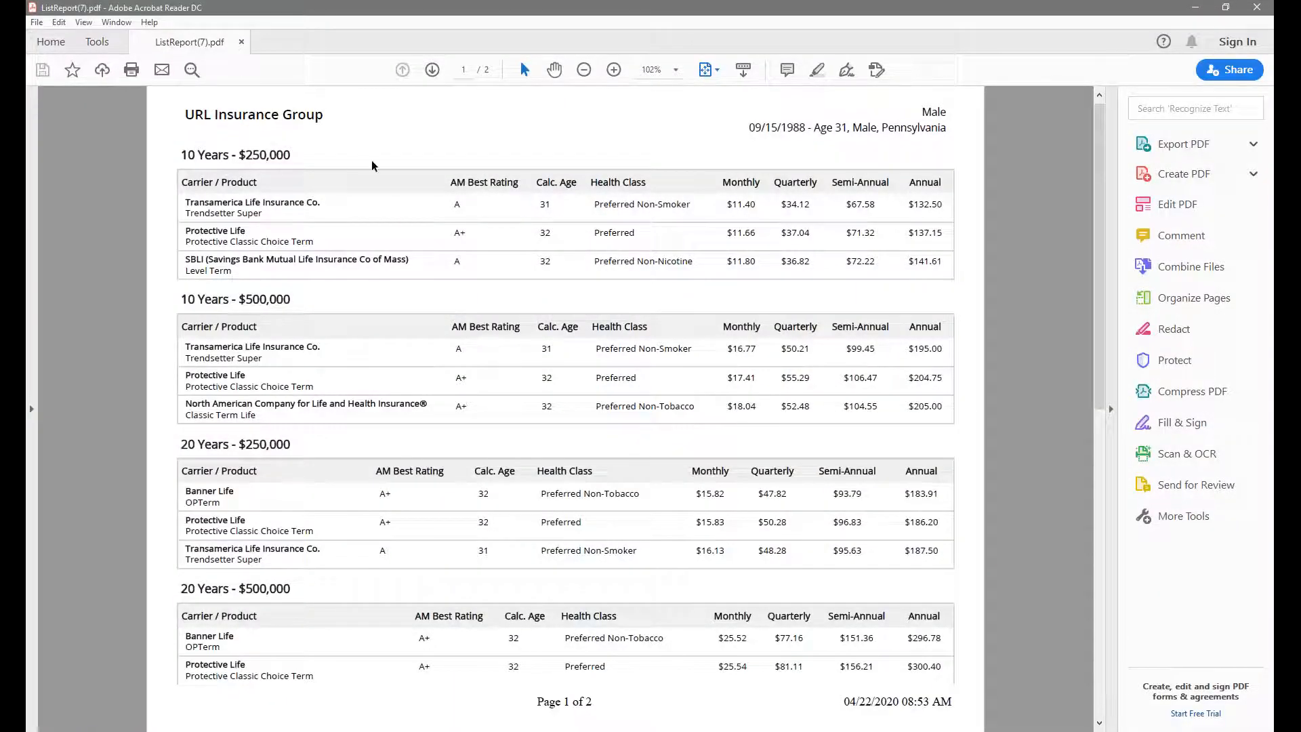
Examine how the list report groups quotes by term length and death benefit, including the carrier and product names
drag(184, 157, 279, 159)
drag(183, 297, 276, 300)
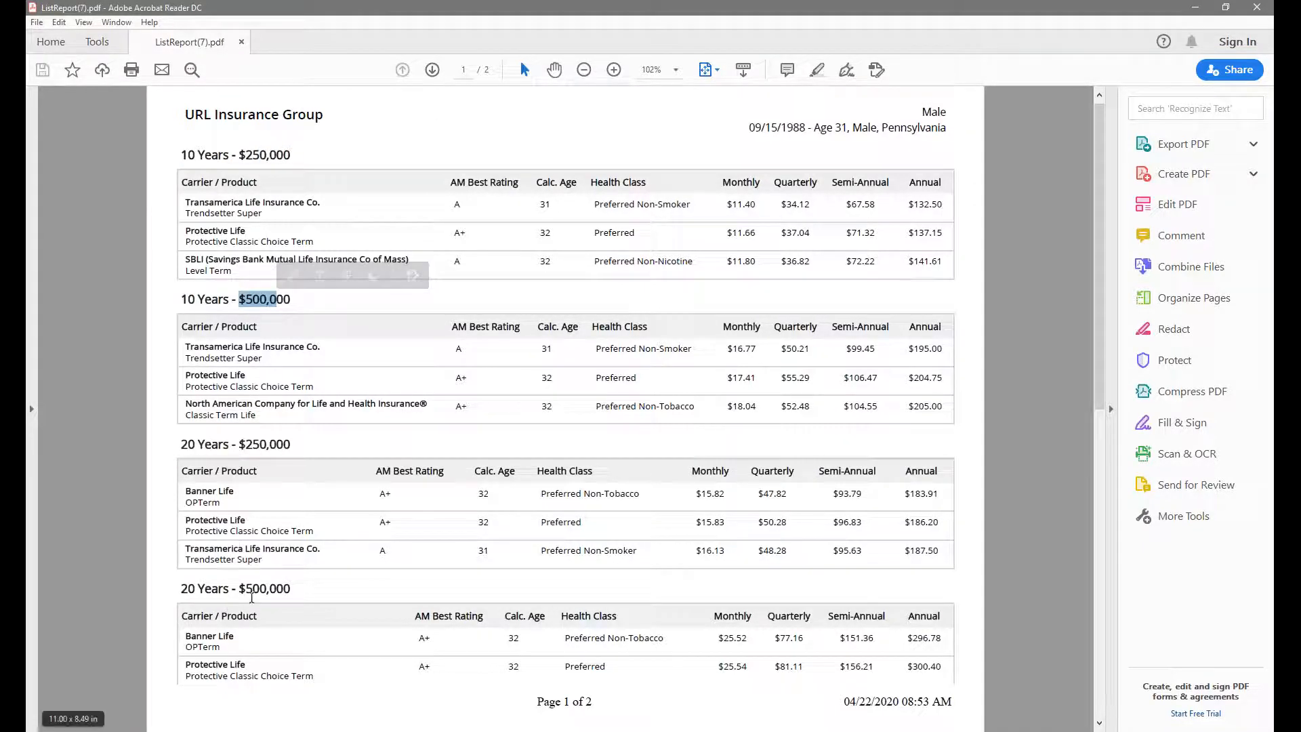
scroll(343, 427, down, 2)
scroll(284, 345, up, 2)
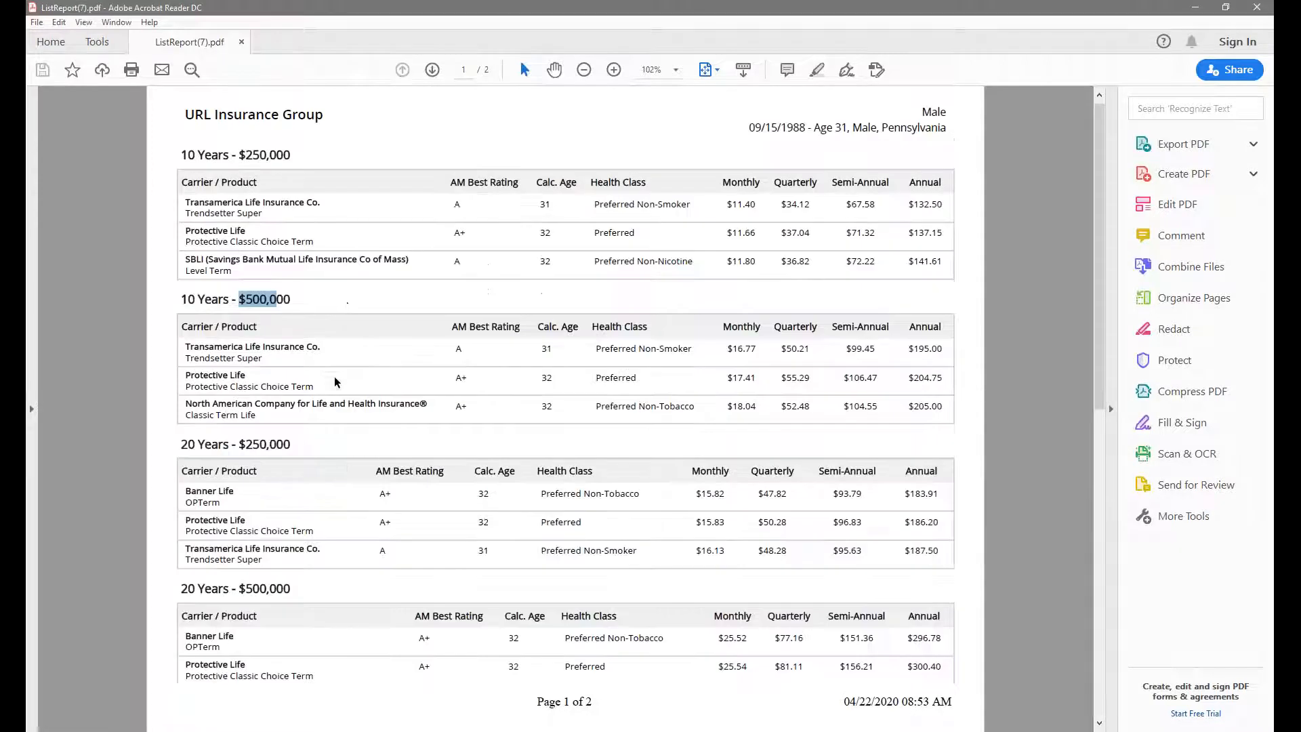
drag(252, 203, 260, 215)
click(227, 242)
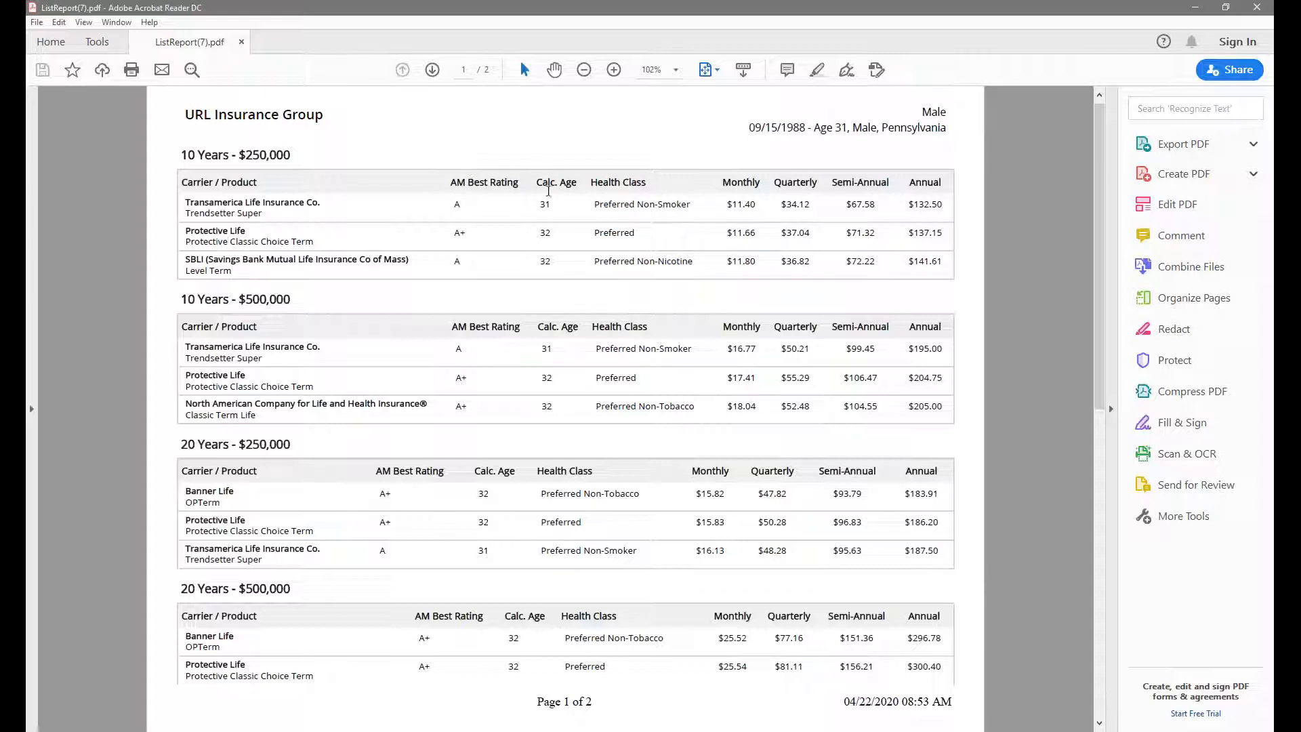
Examine the health class and calculated age columns for the carriers in the 10-year $250,000 table
drag(591, 181, 646, 183)
mouse_move(539, 233)
mouse_down()
mouse_move(550, 234)
mouse_move(545, 208)
mouse_move(540, 234)
mouse_up()
click(541, 209)
click(547, 236)
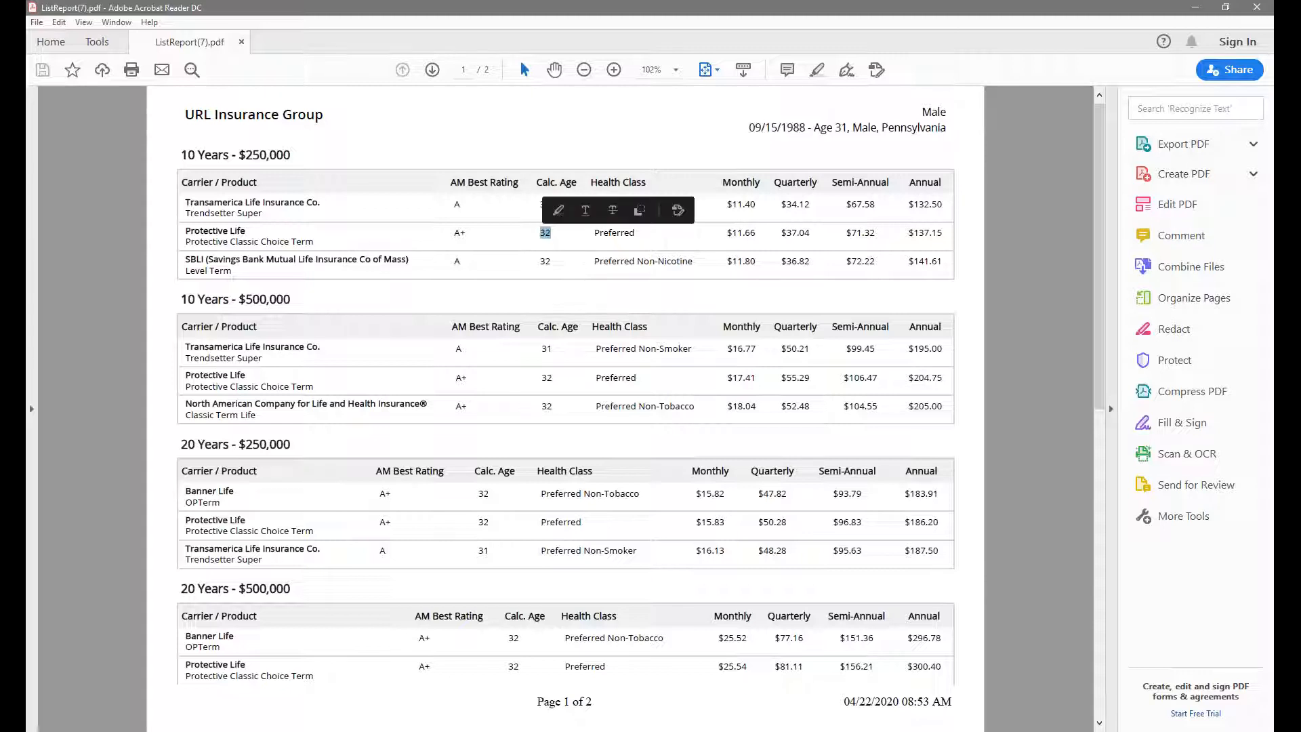
click(516, 258)
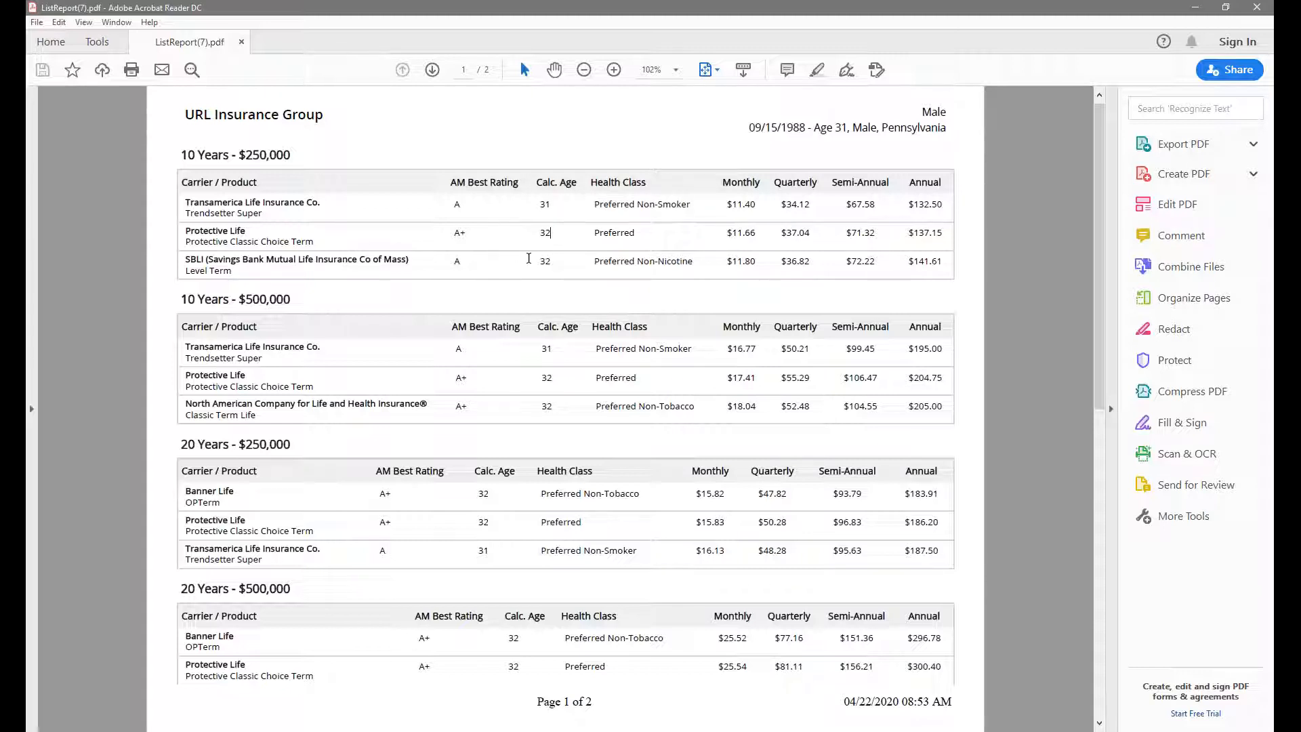
drag(537, 203, 550, 204)
click(551, 204)
click(37, 22)
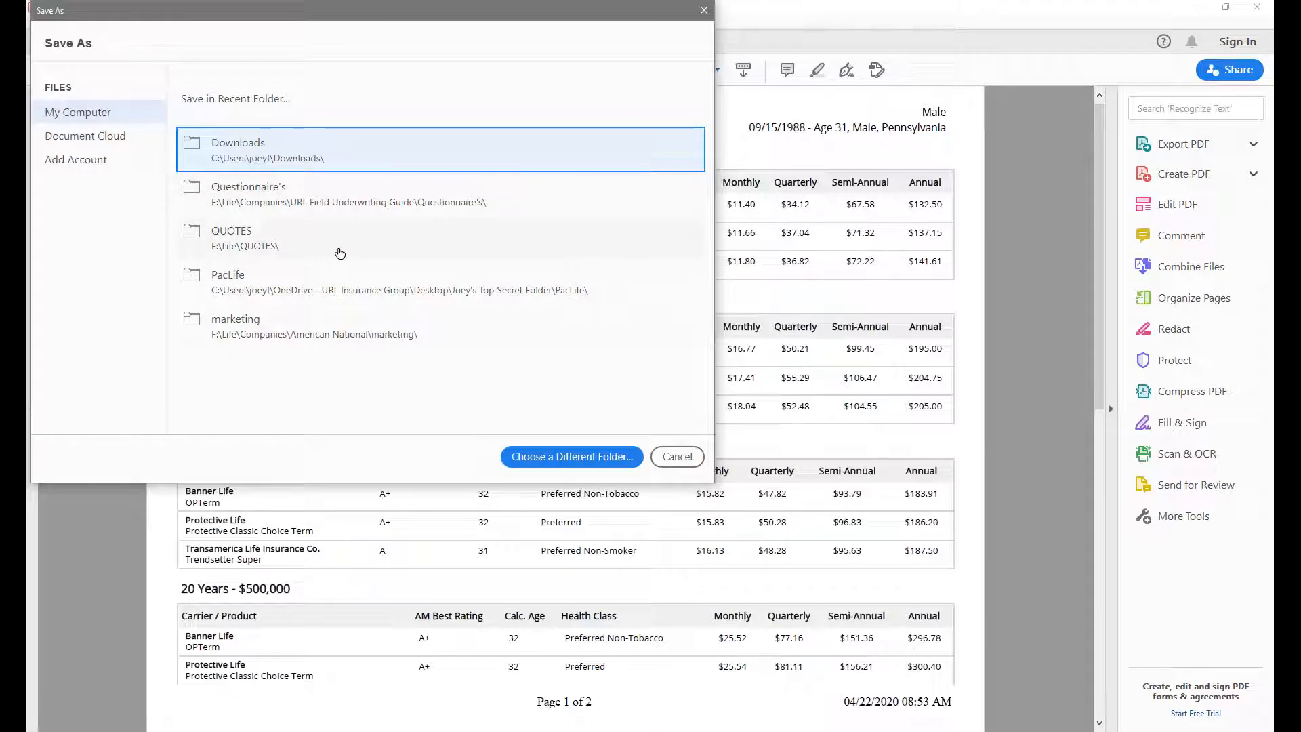
click(342, 254)
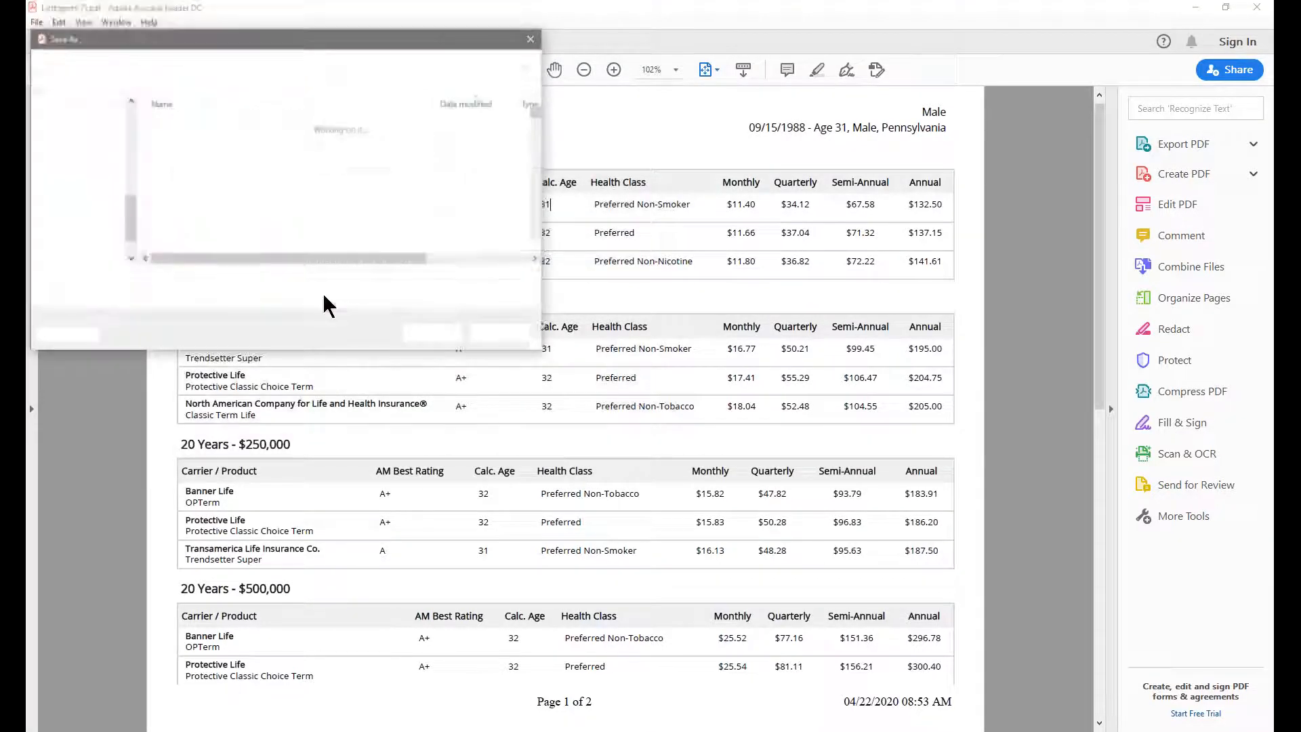
click(508, 334)
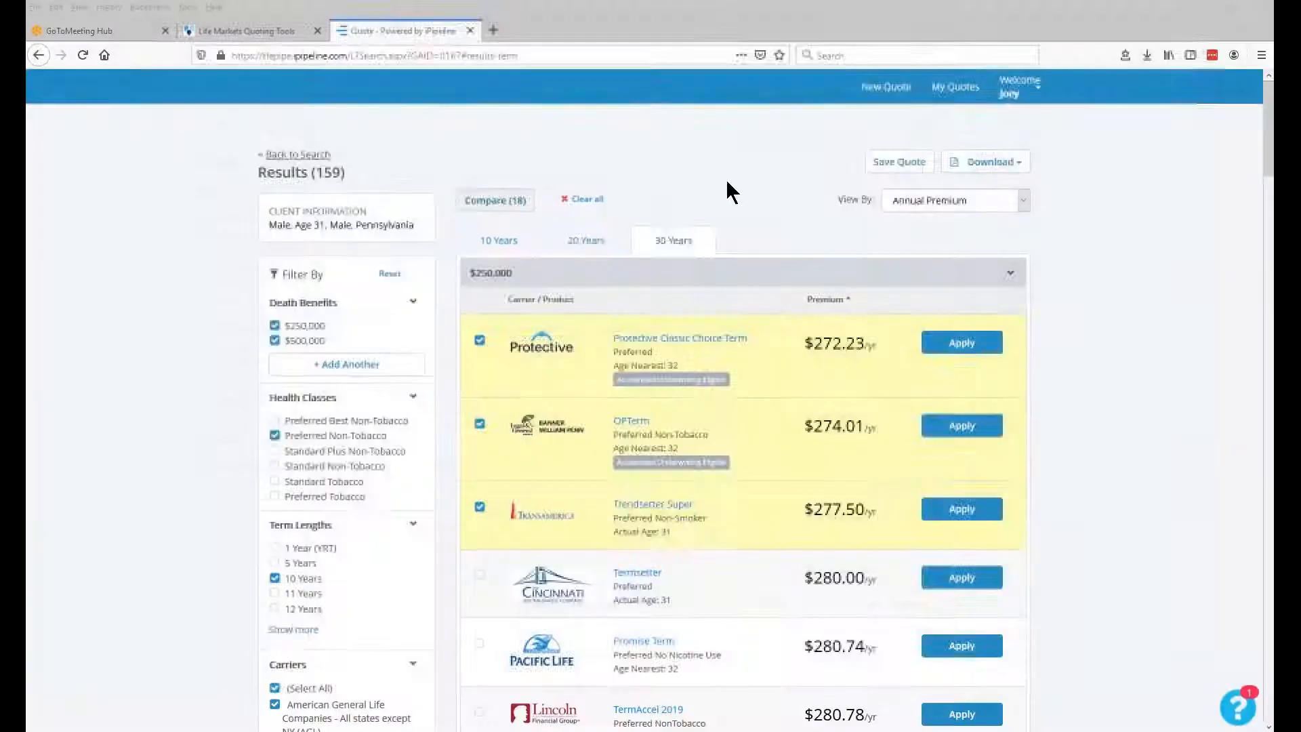
Download the Comparison Ledger for the selected products and open ComparisonLedgerReport.pdf in a maximized window
click(984, 161)
click(989, 223)
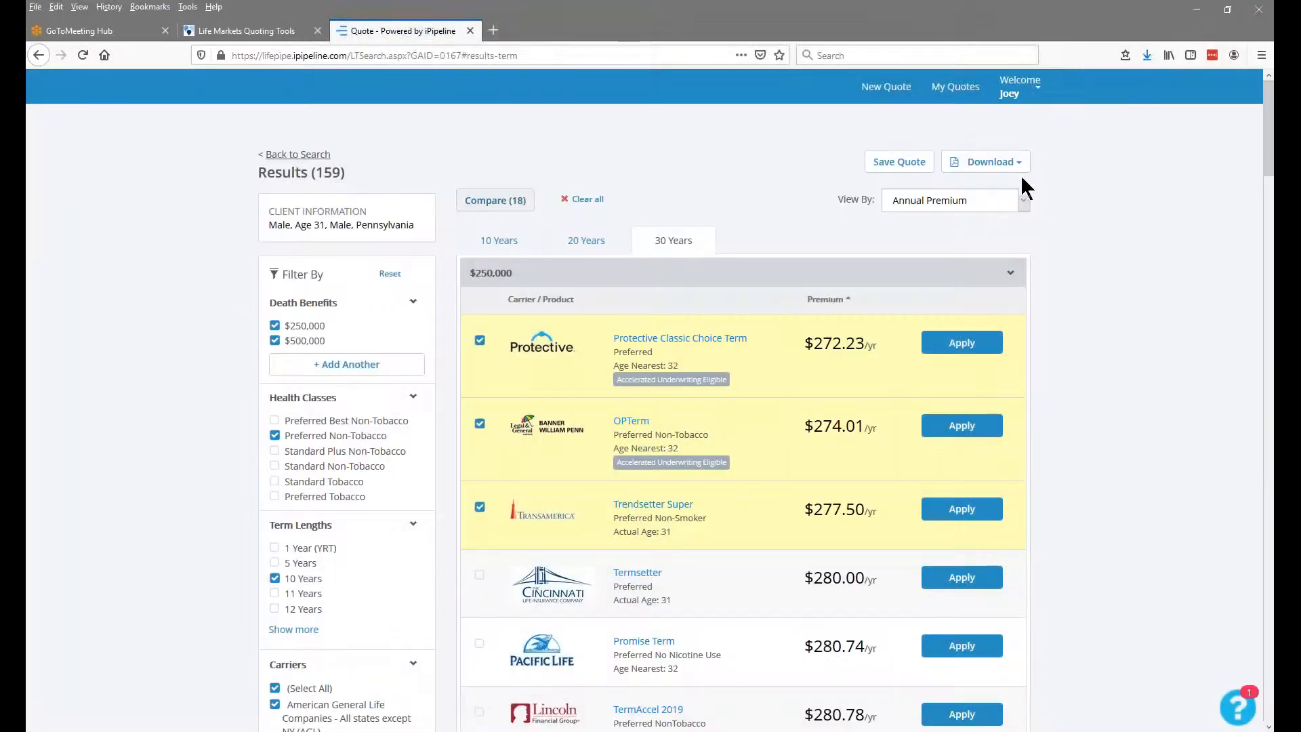
click(1147, 54)
click(1088, 83)
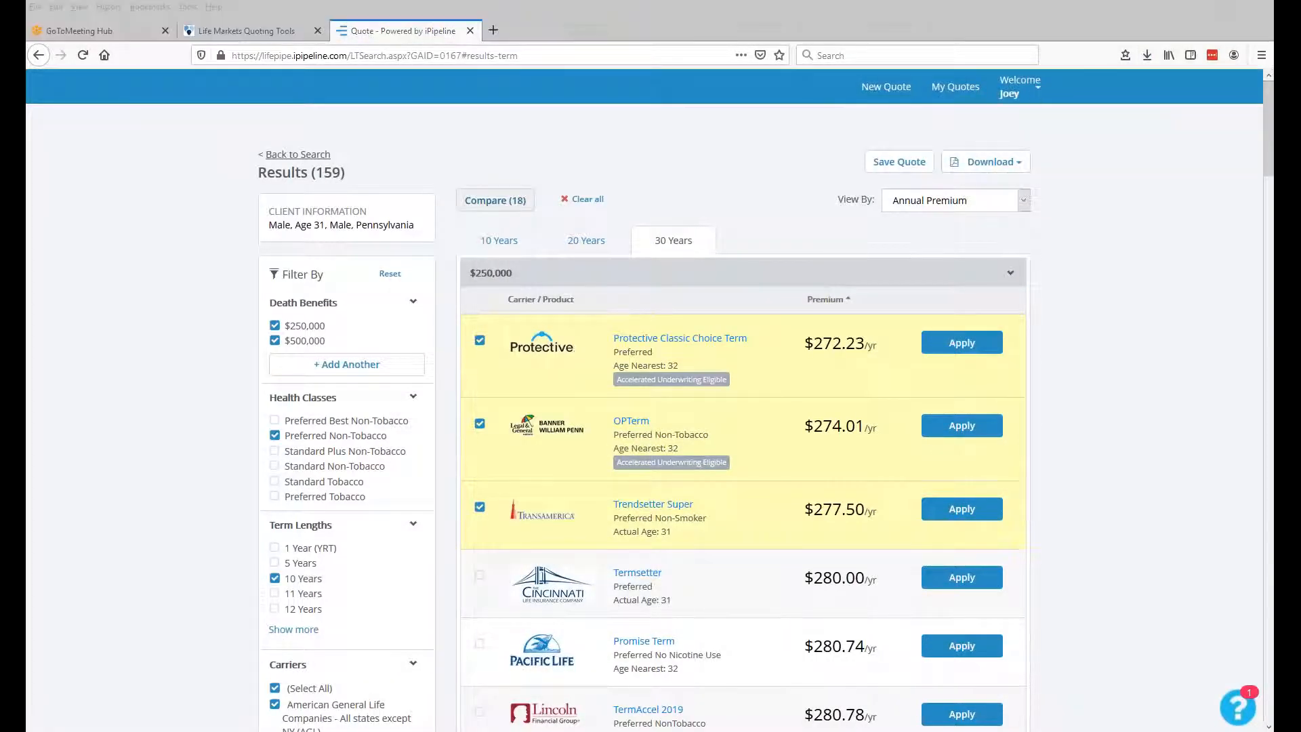
drag(1272, 163, 522, 2)
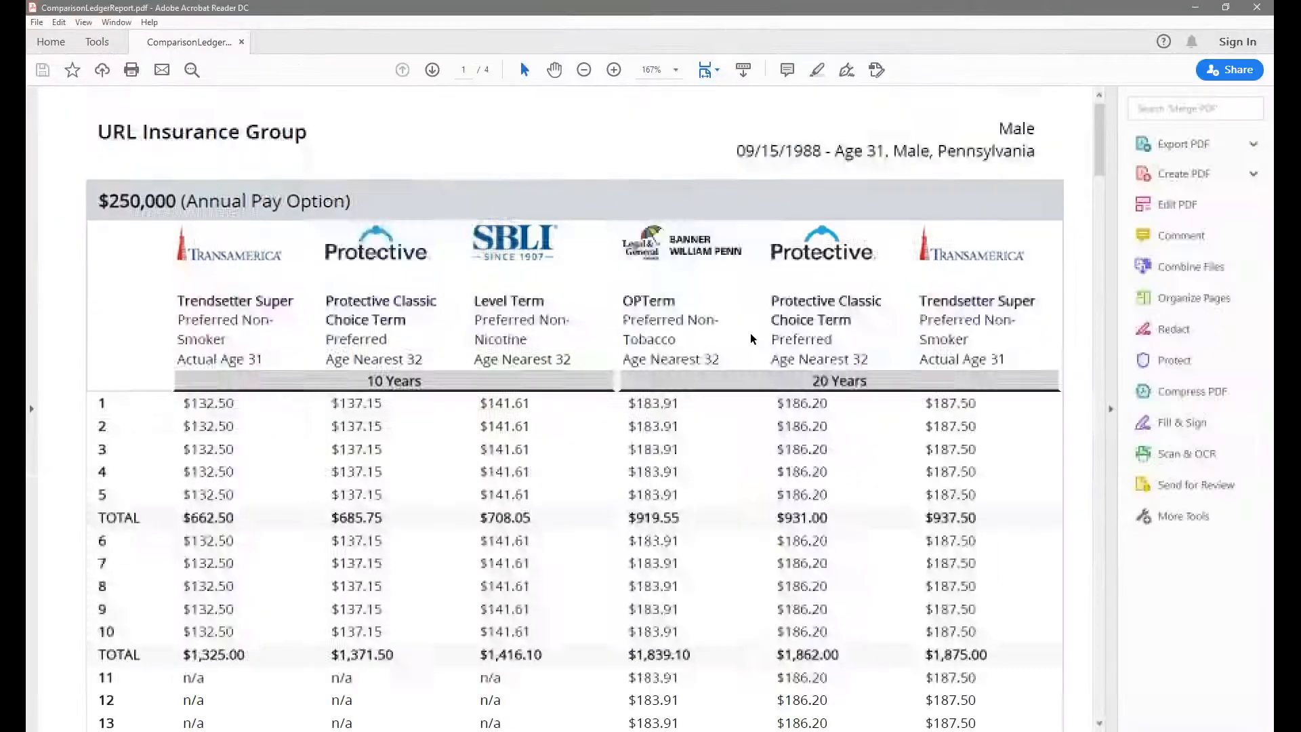
Examine the $250,000 ledger for the 10- and 20-year terms, including yearly premiums, the years past the term, and the pay options
scroll(751, 336, down, 5)
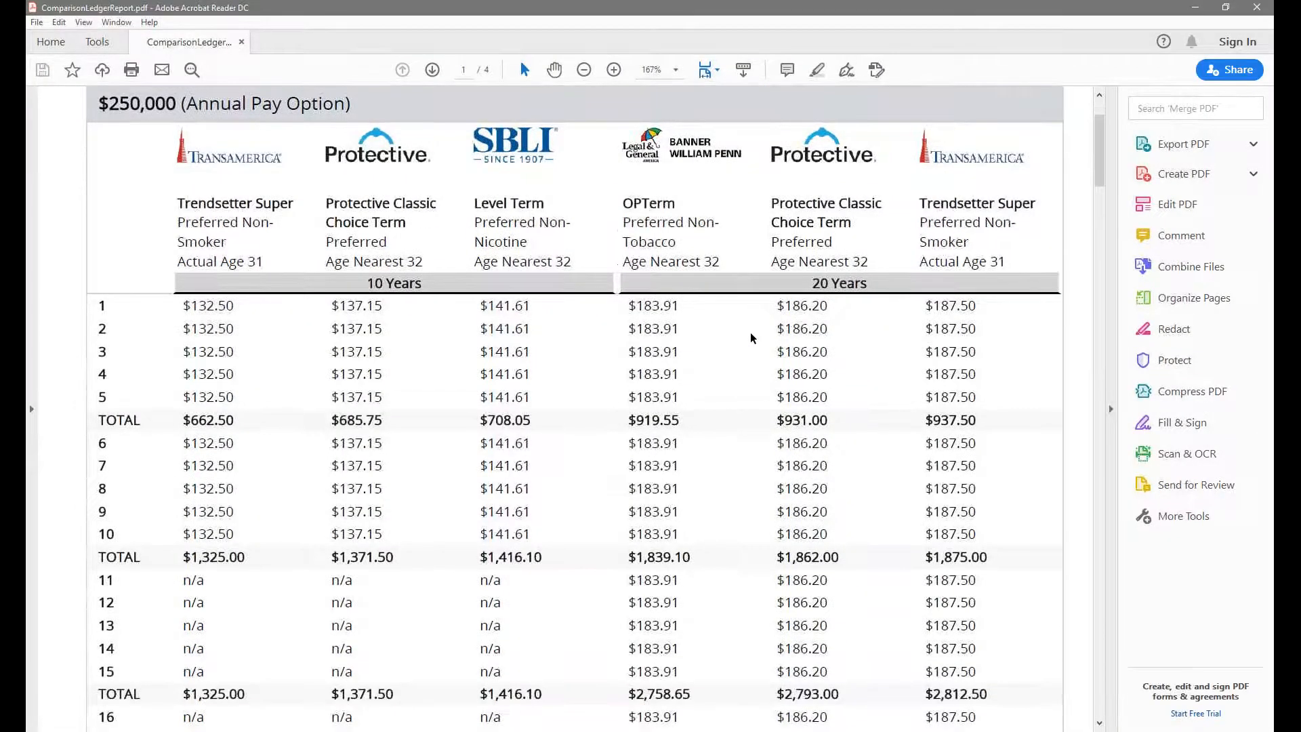
scroll(677, 303, up, 3)
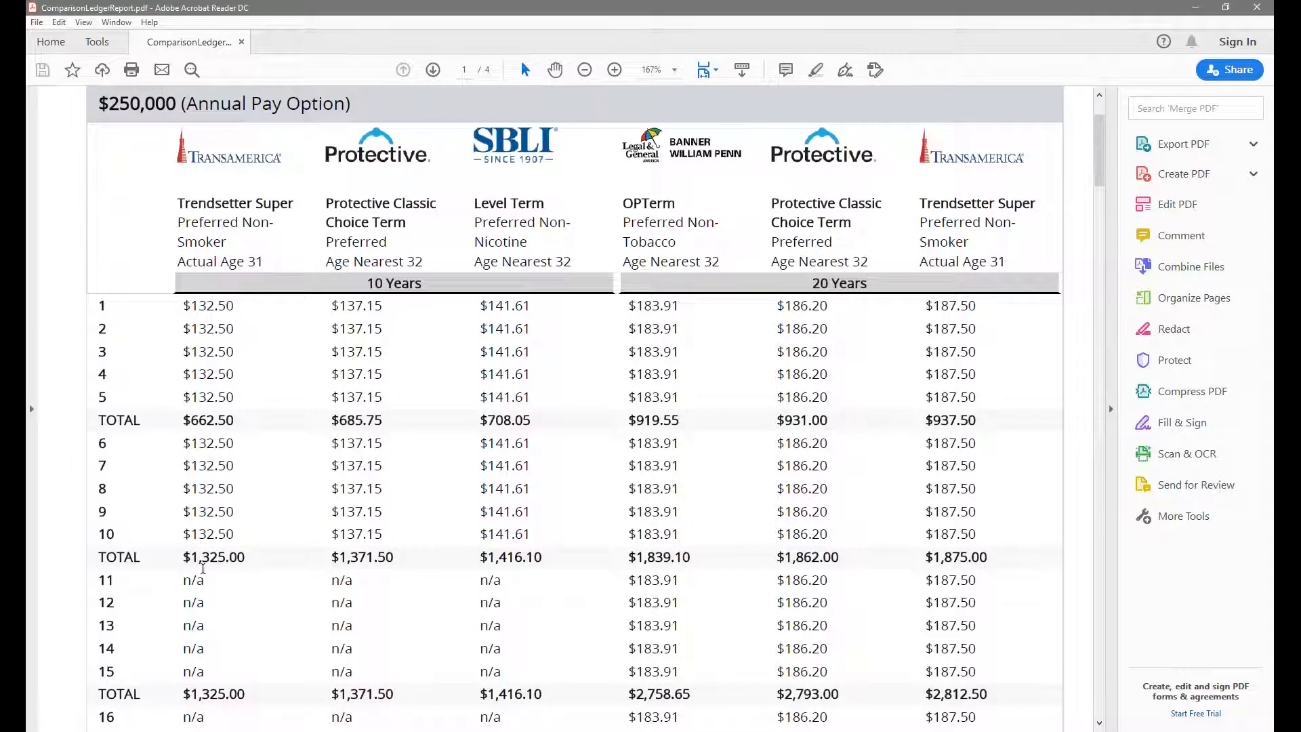
double_click(205, 580)
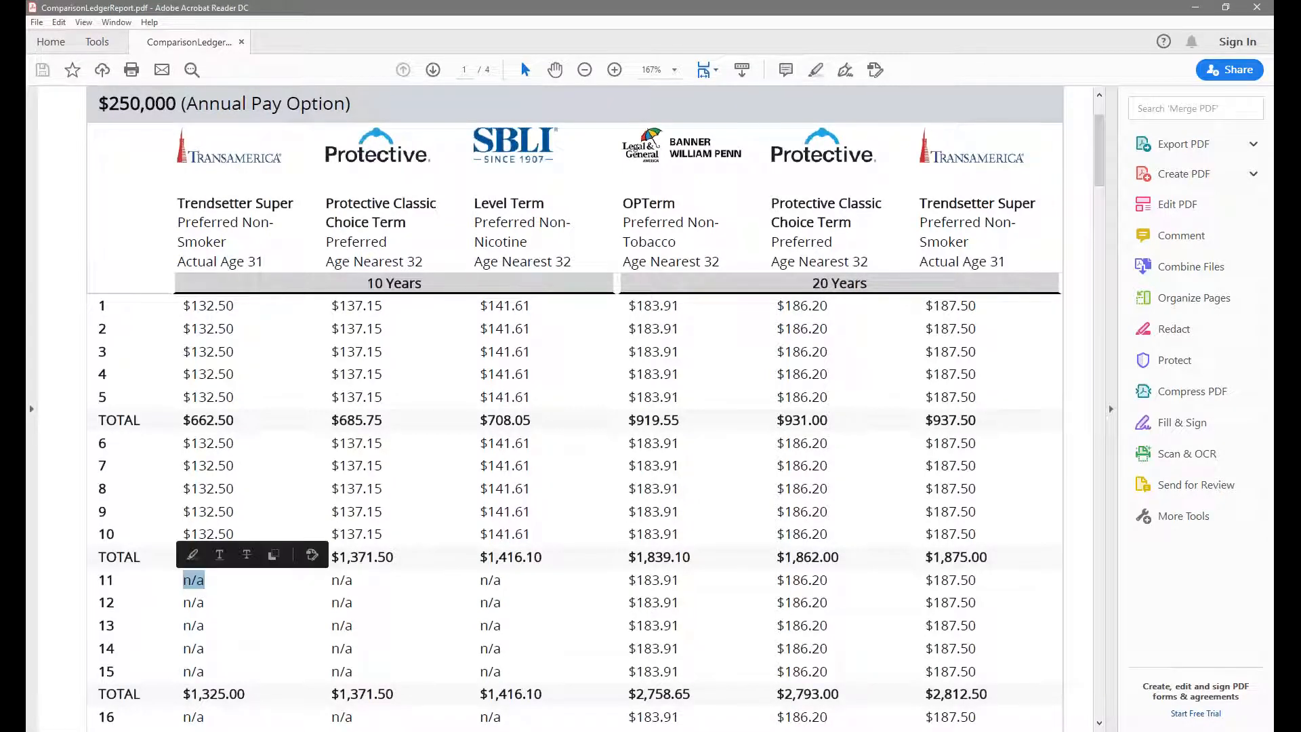
scroll(784, 488, down, 5)
scroll(784, 488, down, 1)
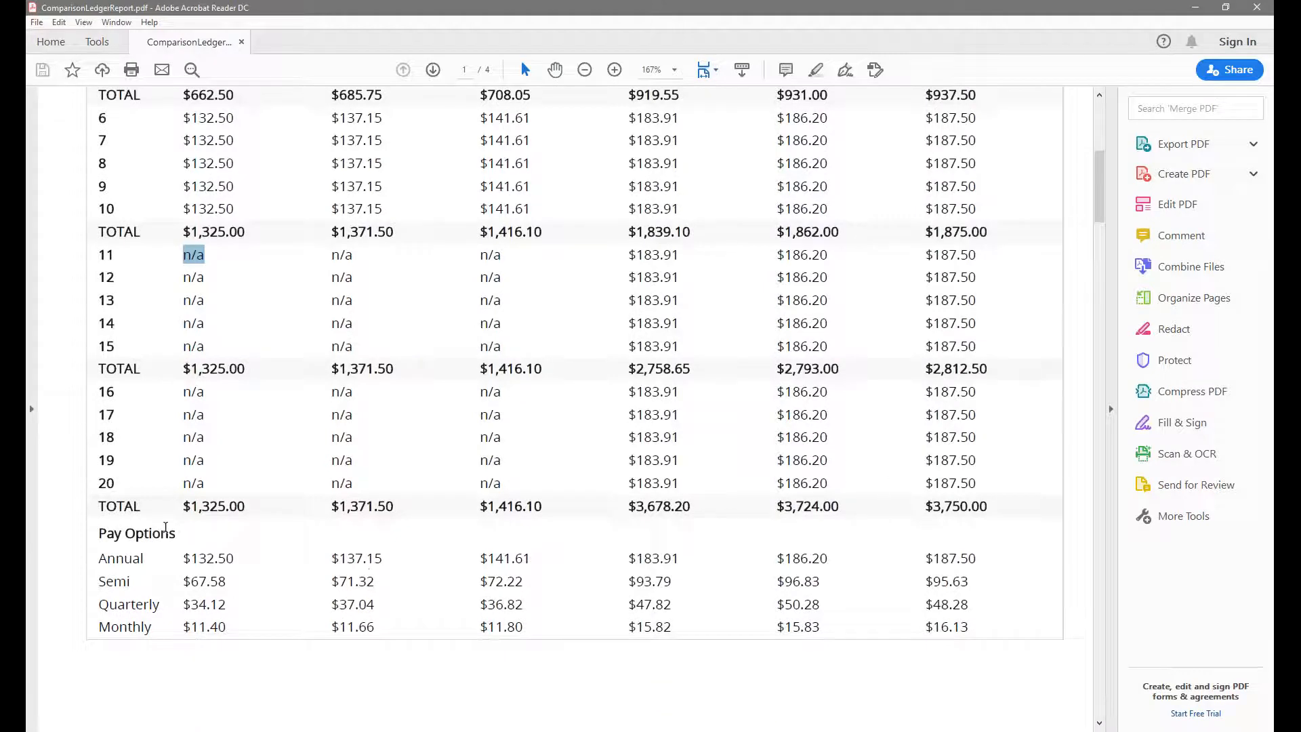
drag(88, 552, 188, 627)
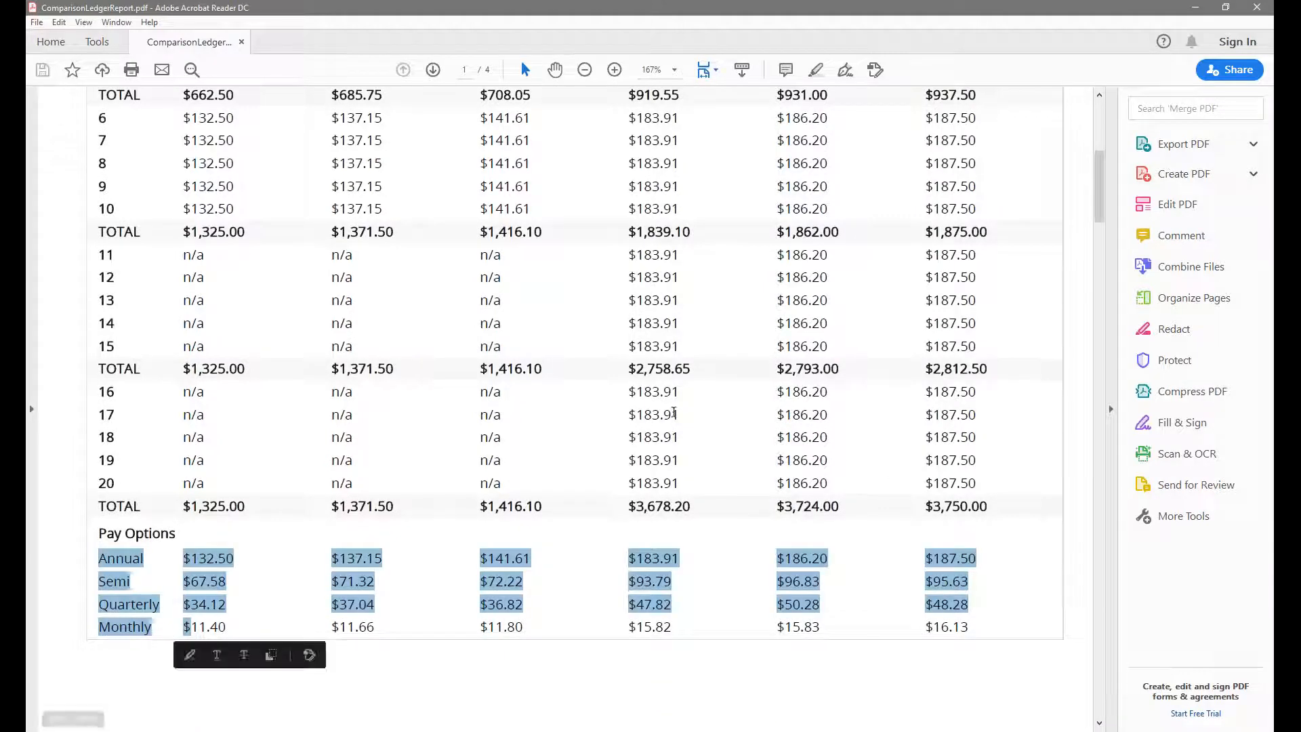
Review the 30-year $250,000 ledger on the second page and close the comparison ledger report
scroll(929, 349, up, 5)
scroll(840, 241, down, 15)
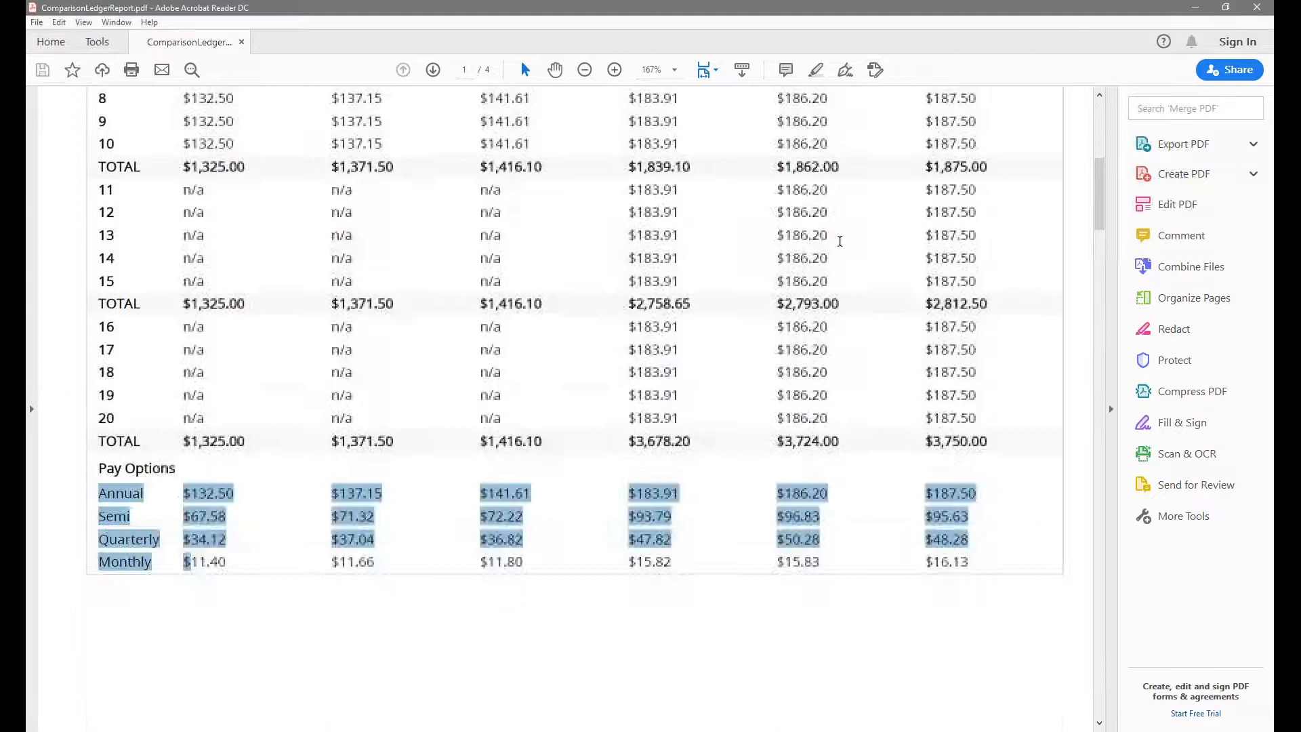
scroll(565, 407, down, 20)
scroll(565, 407, up, 3)
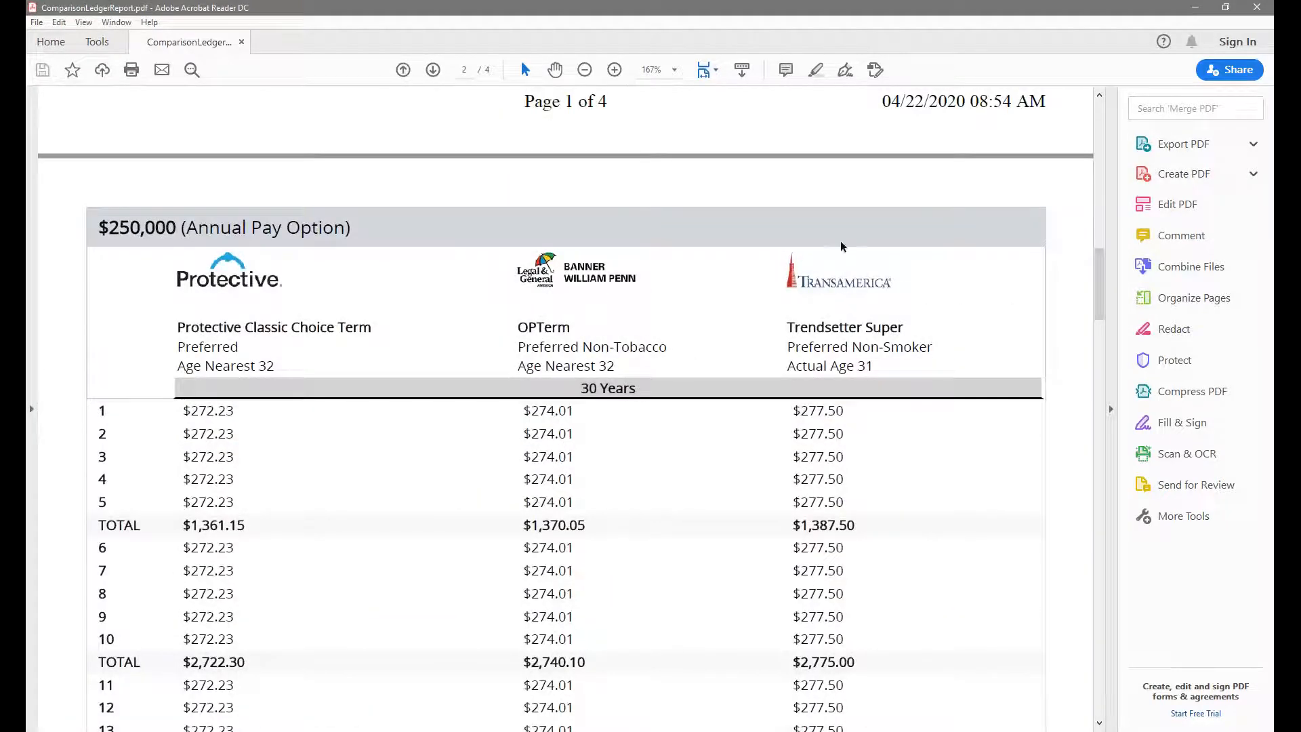
click(1226, 7)
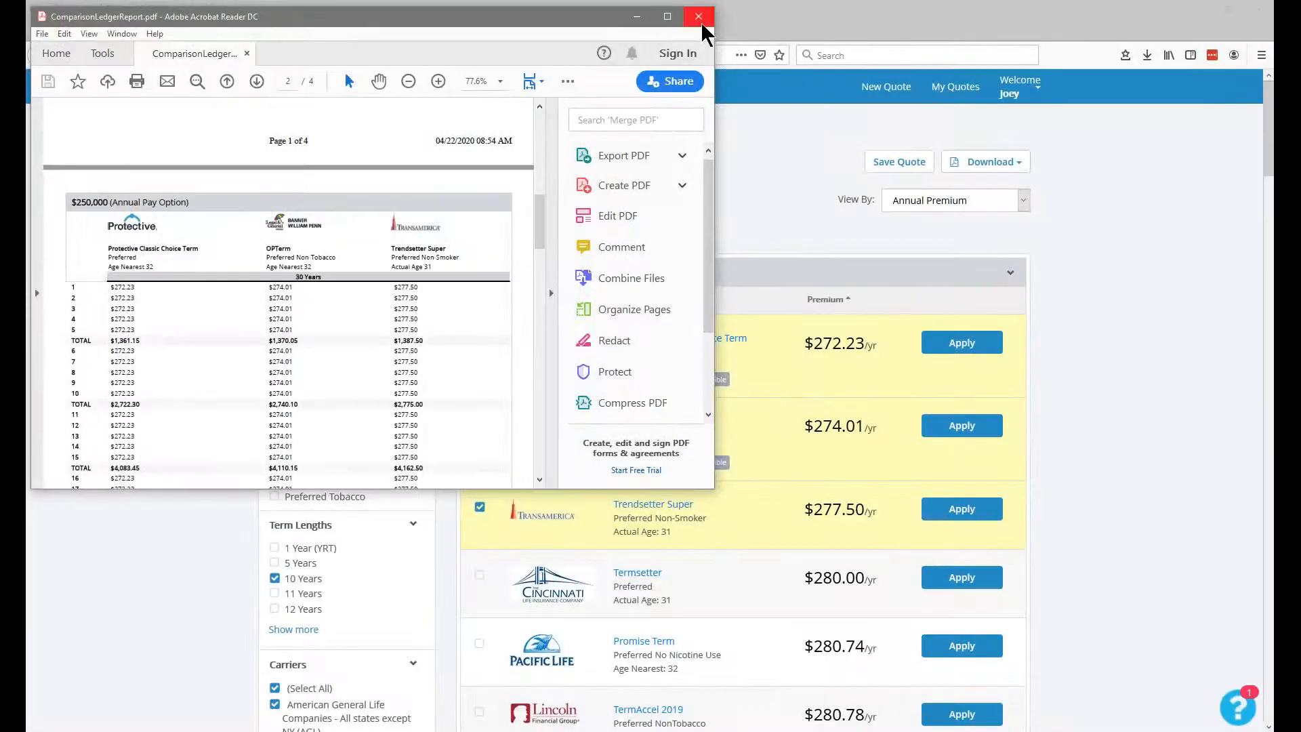
click(705, 29)
Download the Detail report for the selected products and open DetailReport.pdf in a maximized window
click(1008, 164)
click(970, 242)
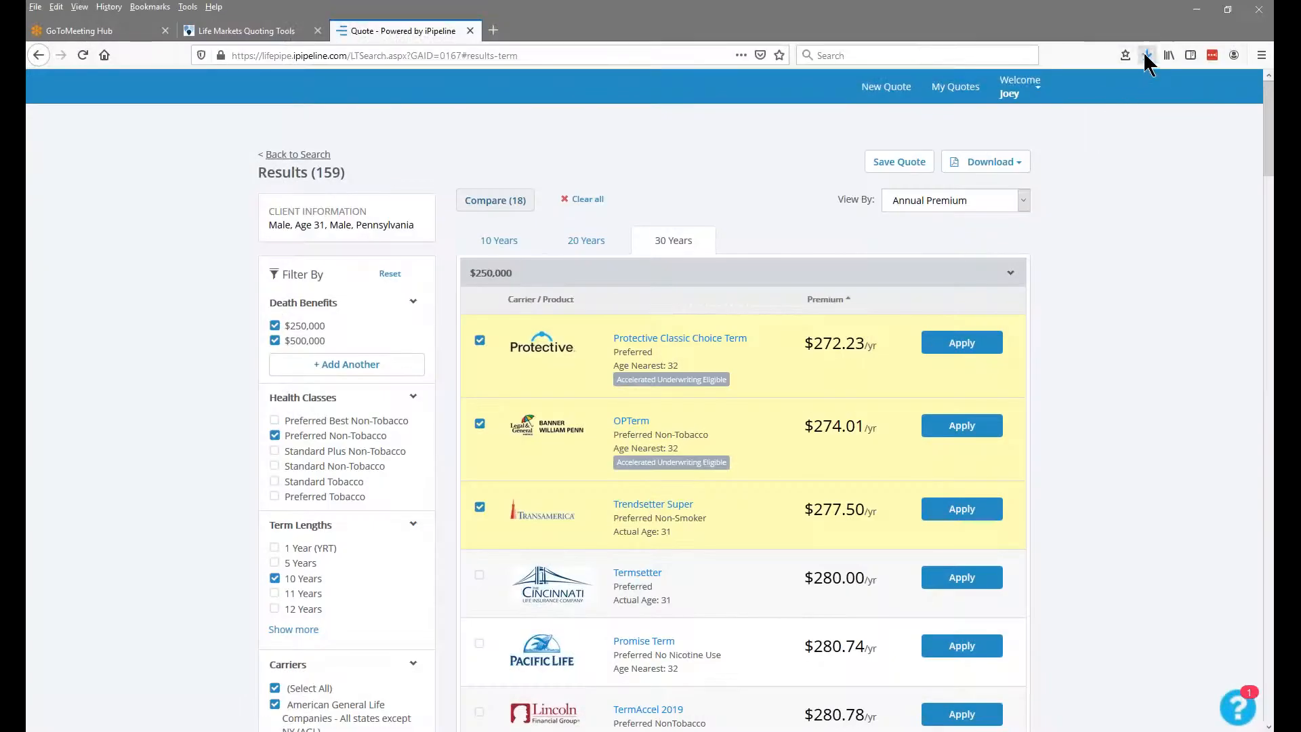
click(1147, 57)
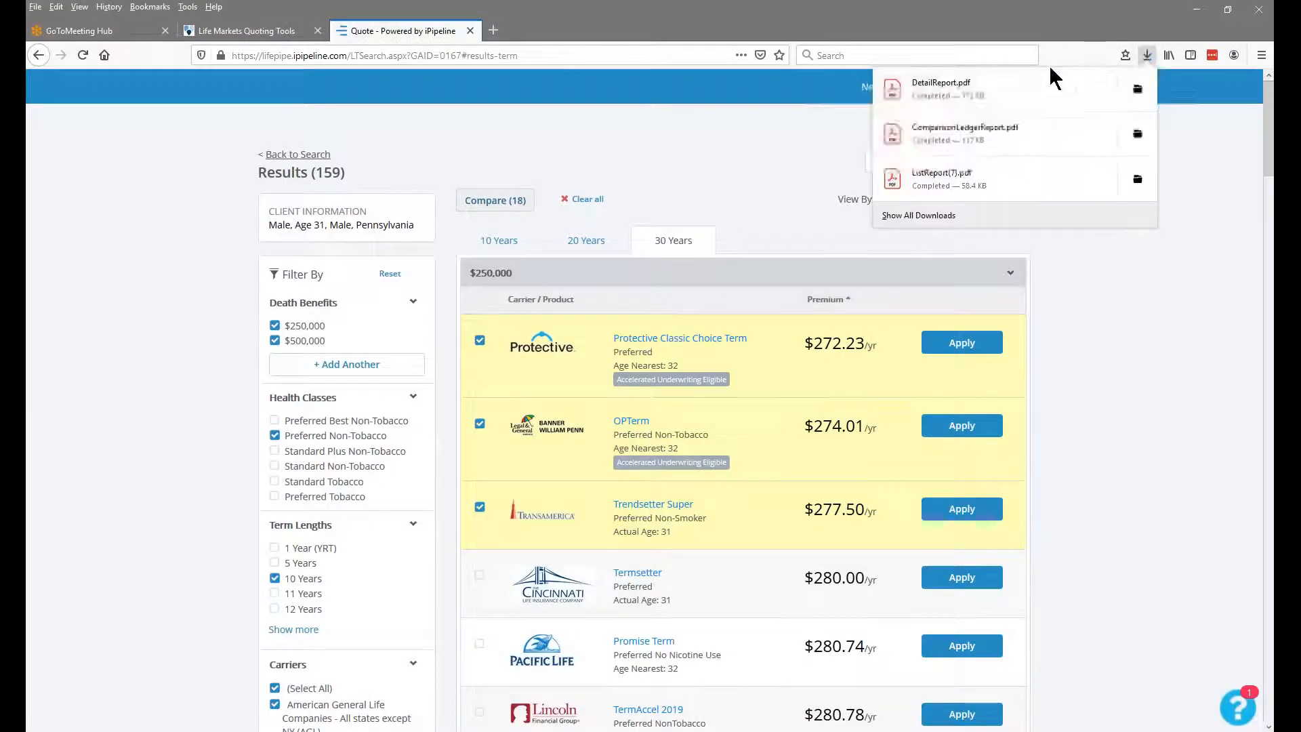
click(1051, 85)
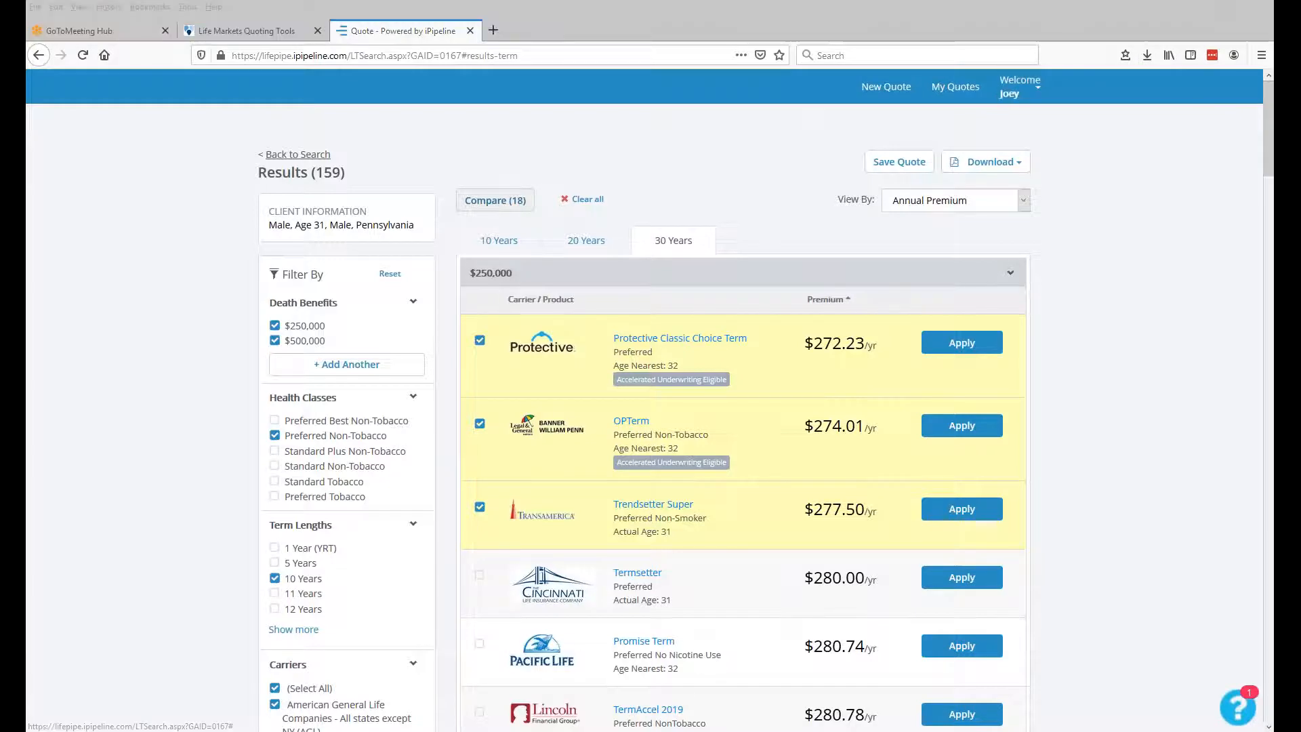
click(667, 17)
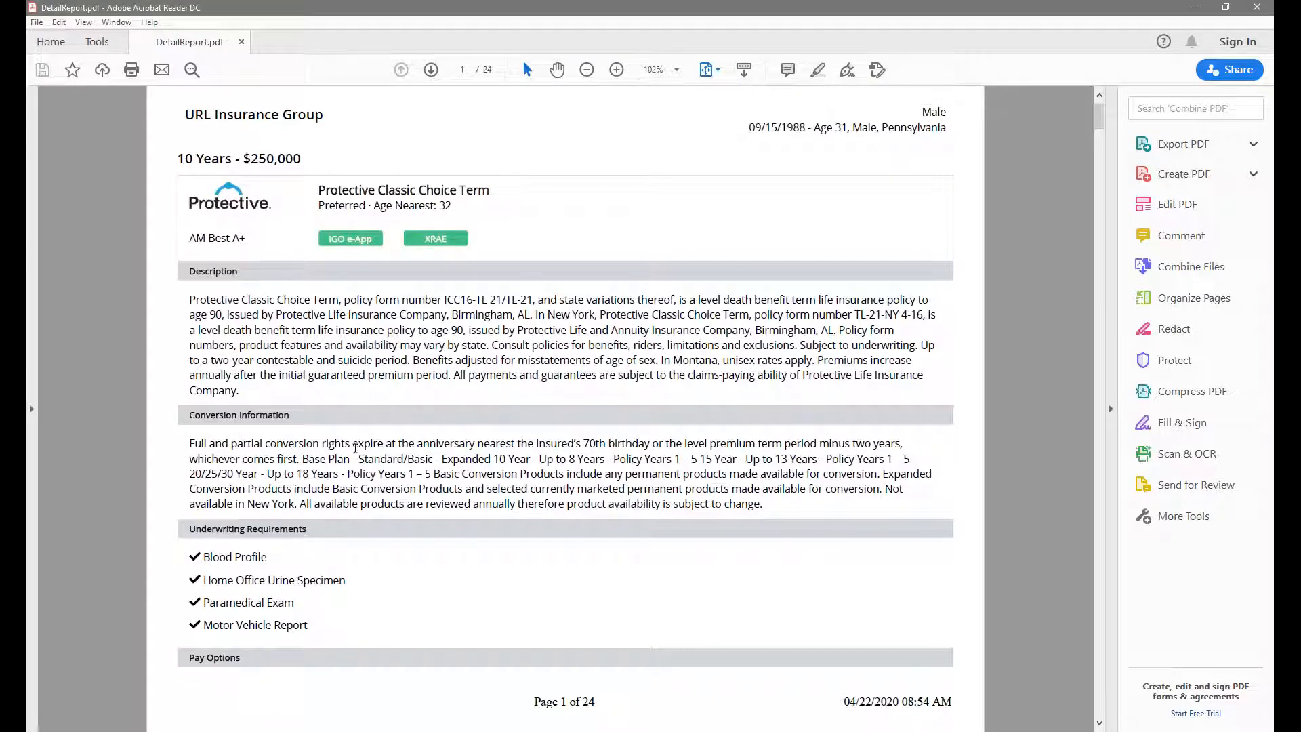
Examine the 10-year $250,000 product pages, including conversion information, underwriting requirements, pay options and page numbering, and close the detail report
scroll(355, 448, down, 15)
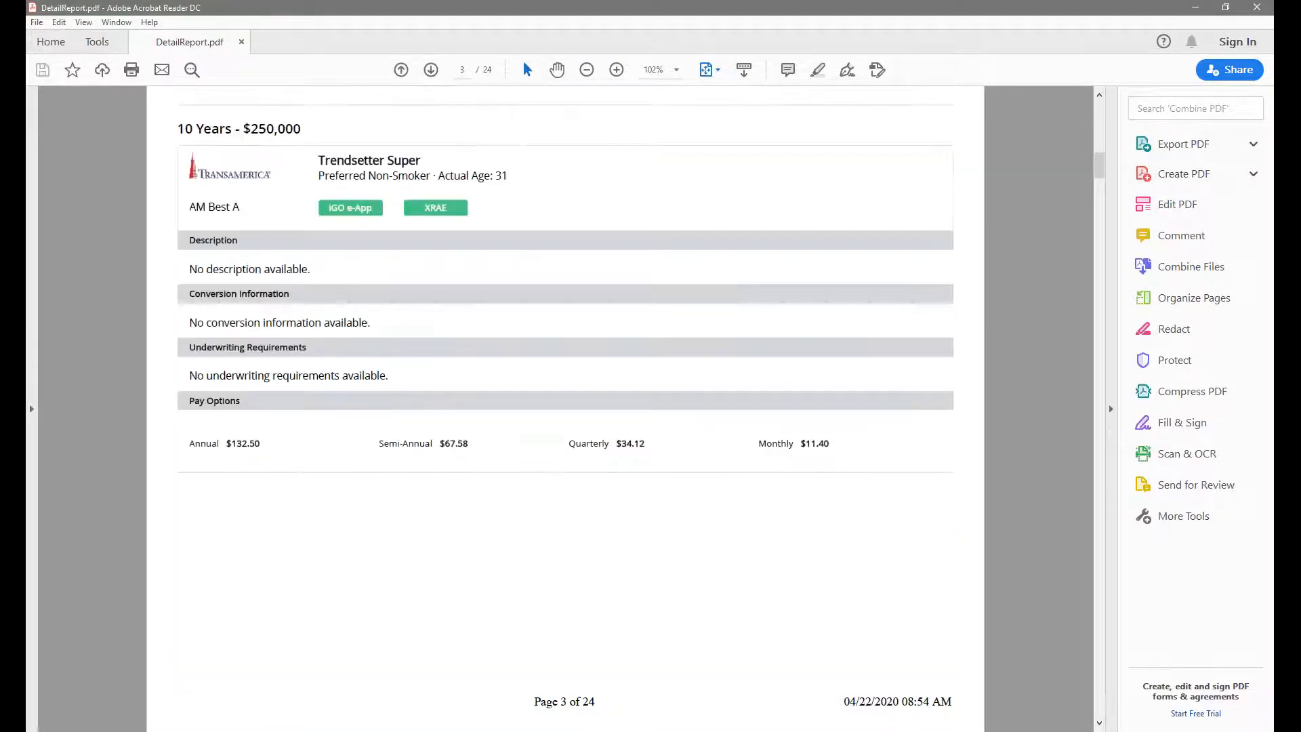
scroll(565, 407, down, 3)
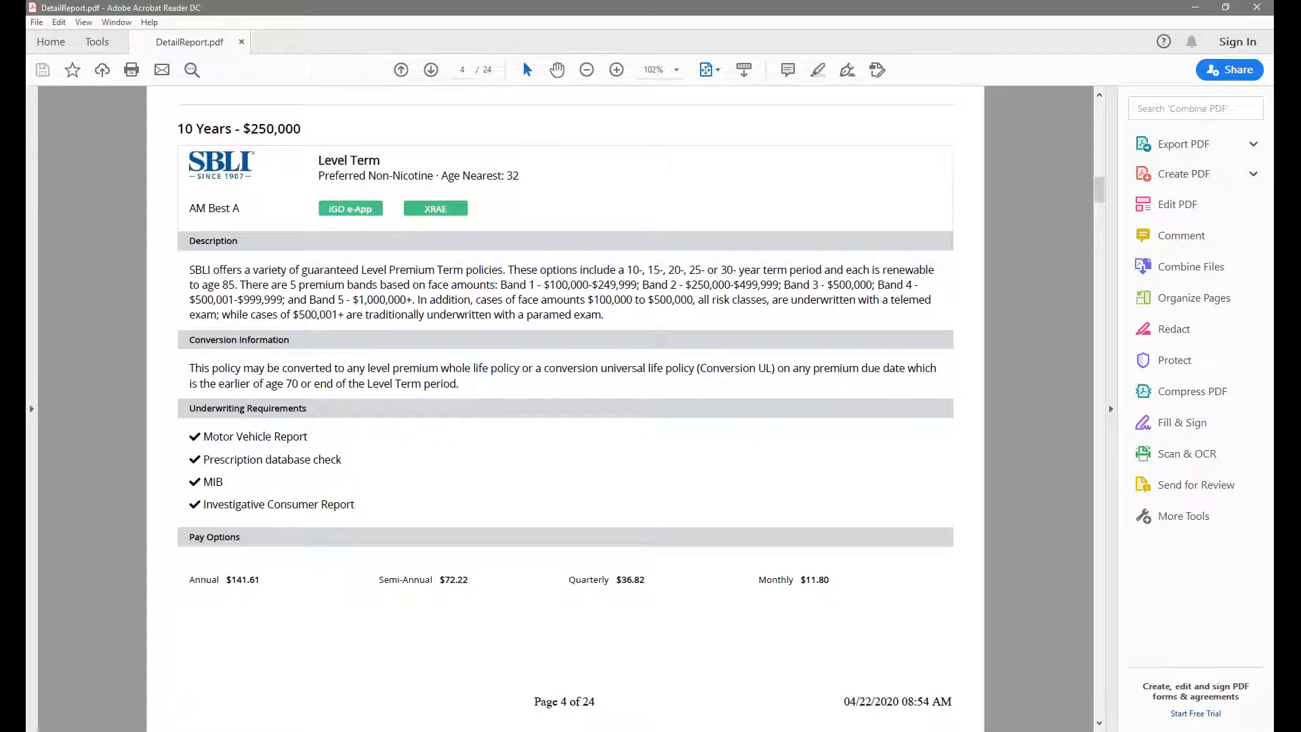
scroll(565, 407, up, 3)
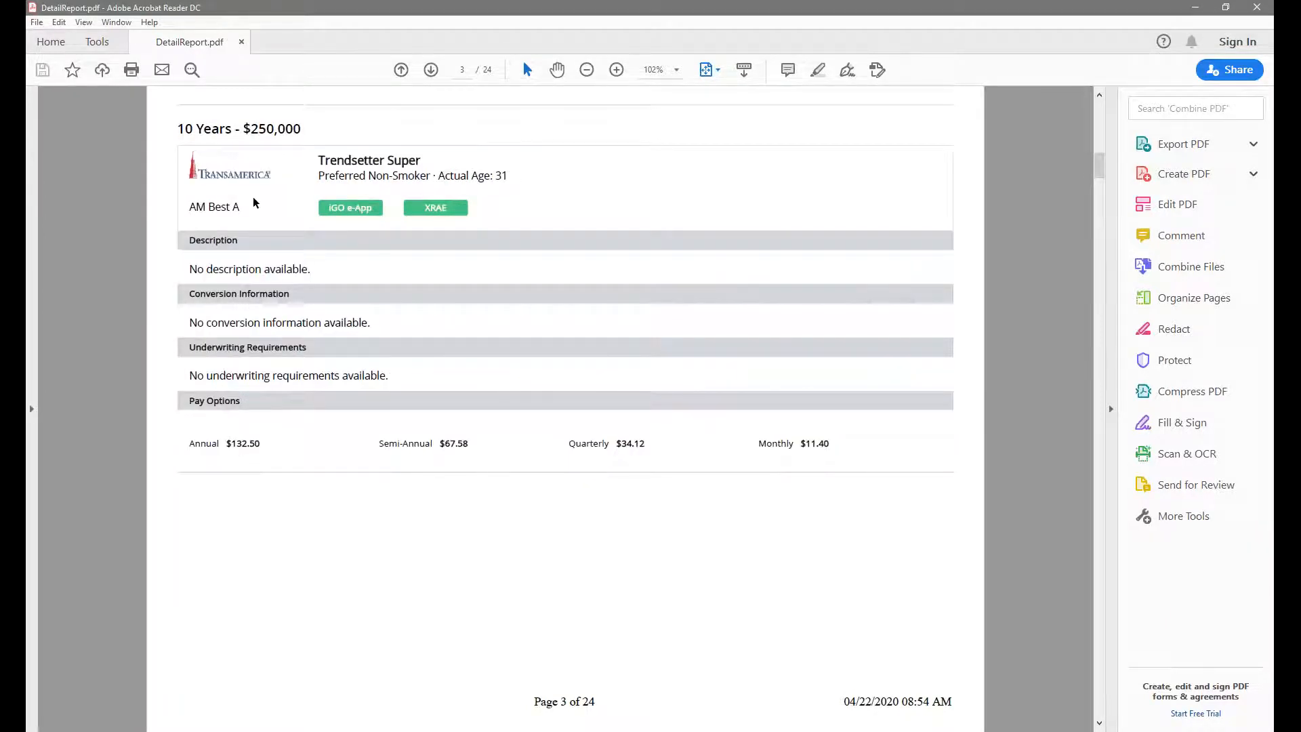
scroll(366, 326, down, 3)
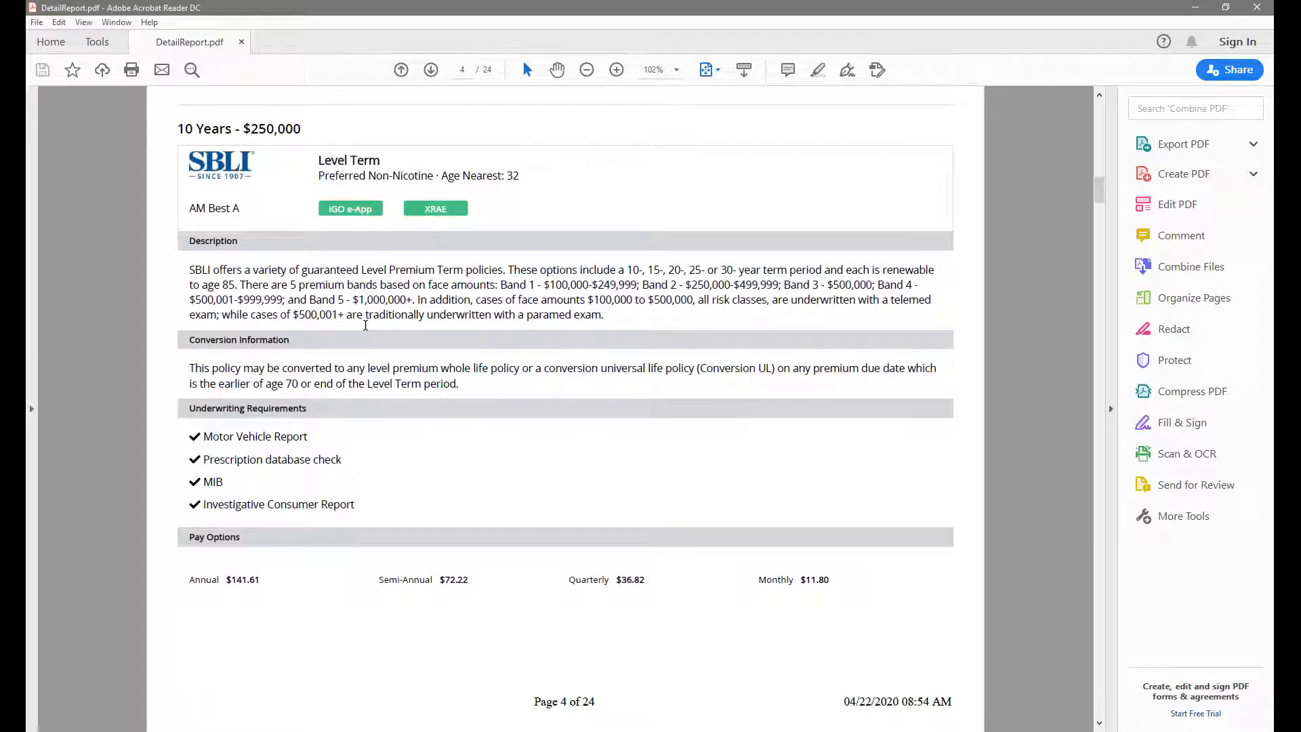
drag(365, 502, 248, 369)
click(637, 587)
drag(532, 702, 596, 705)
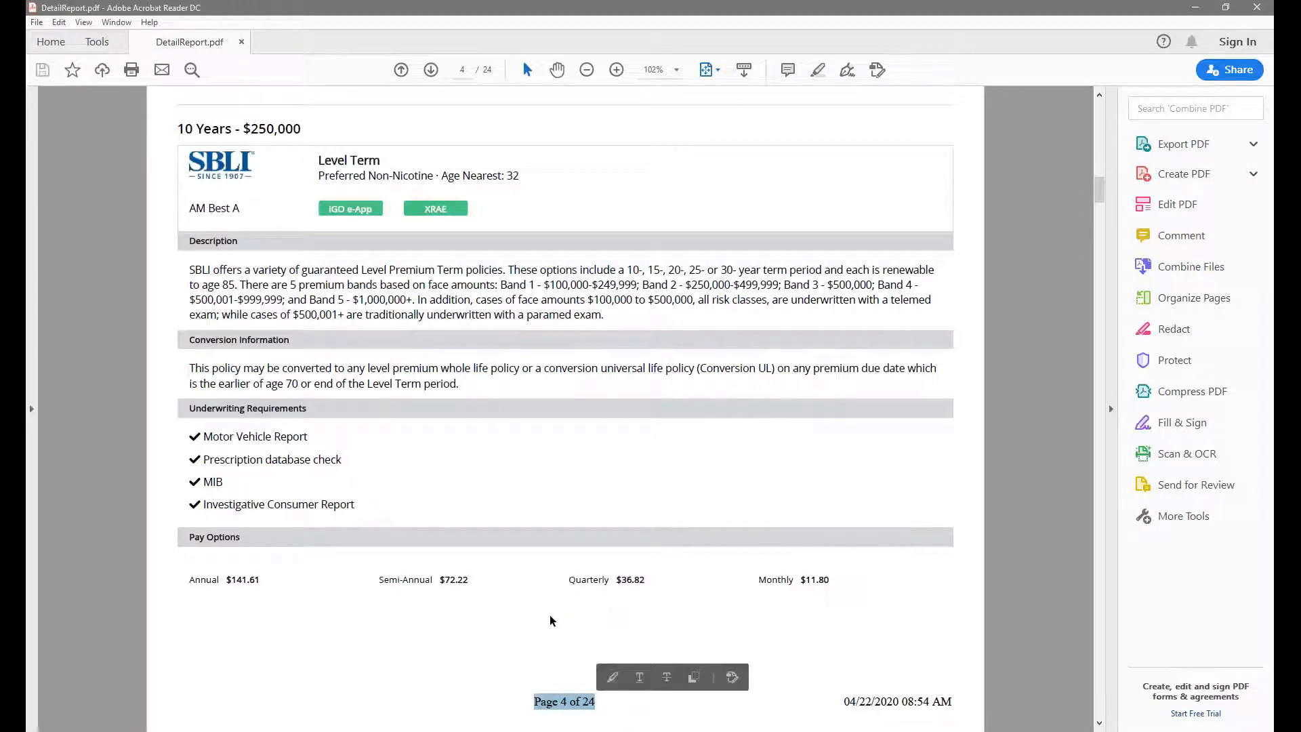
click(565, 705)
drag(534, 702, 596, 705)
click(675, 587)
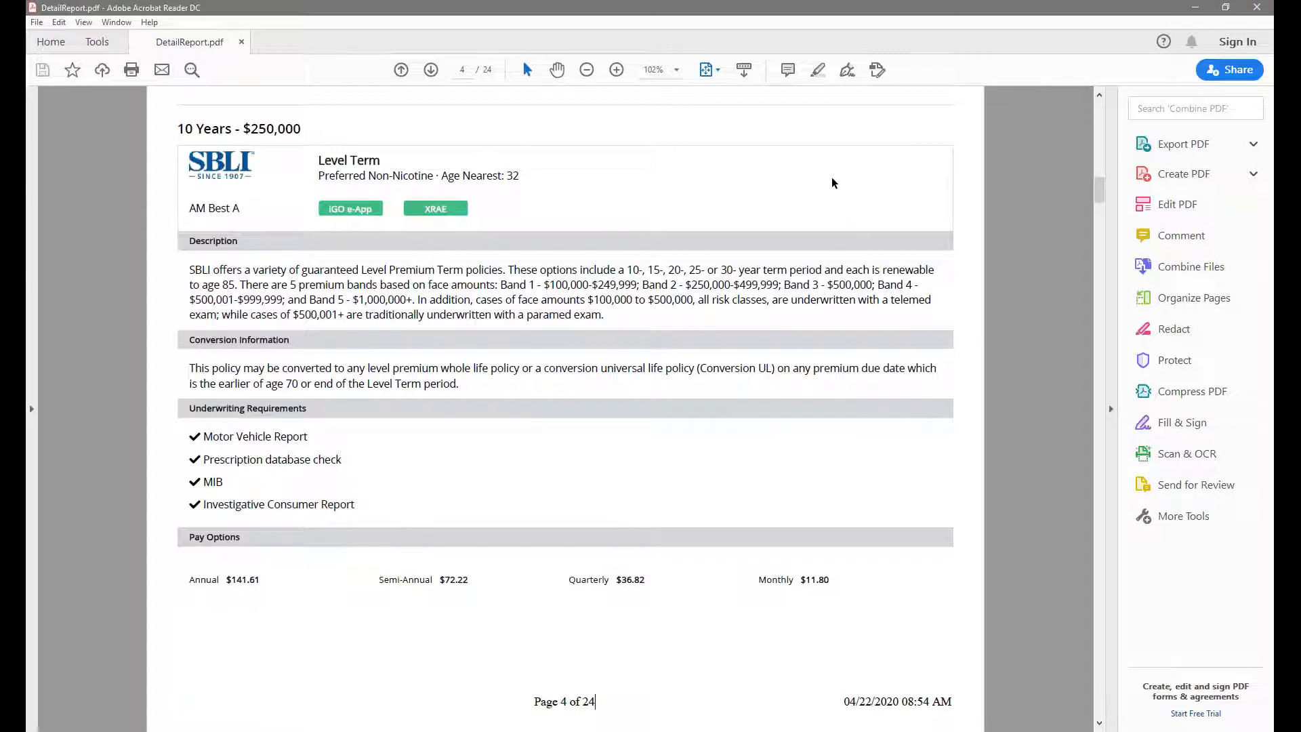
click(1255, 8)
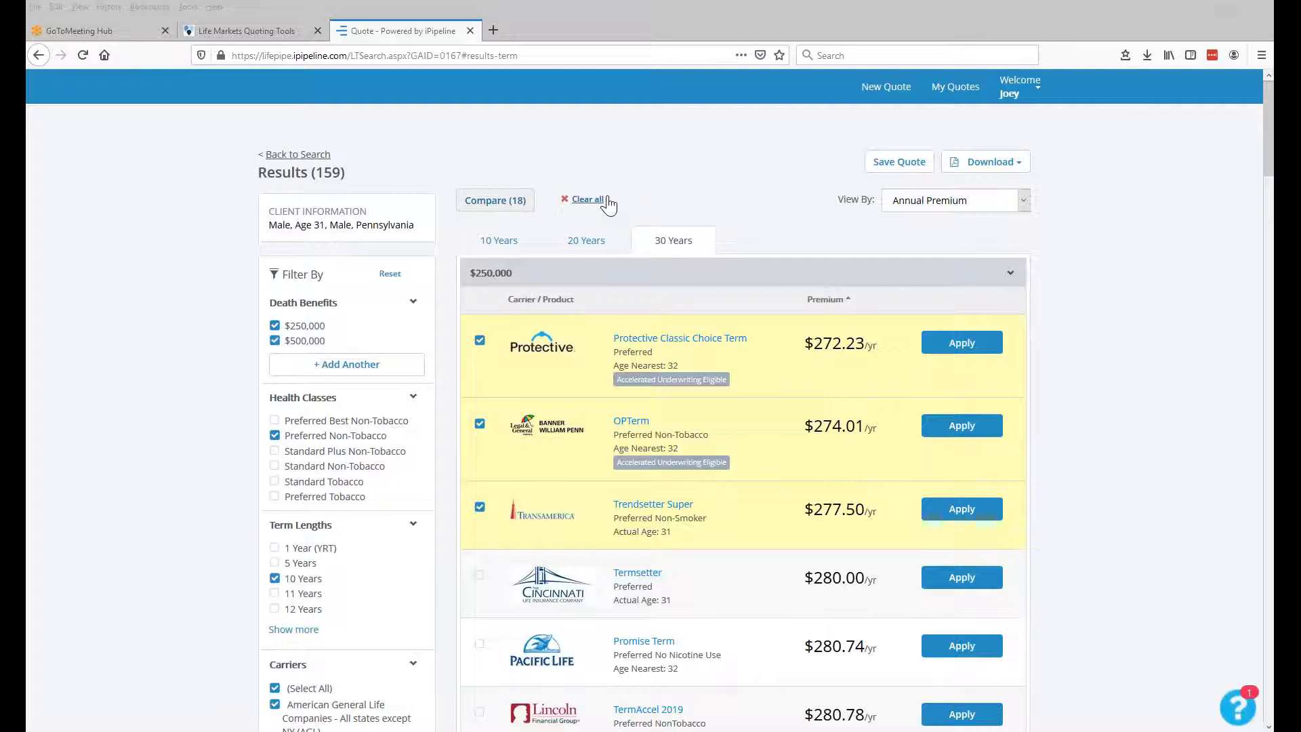
Clear all products selected for comparison and return to the quote search form
click(699, 170)
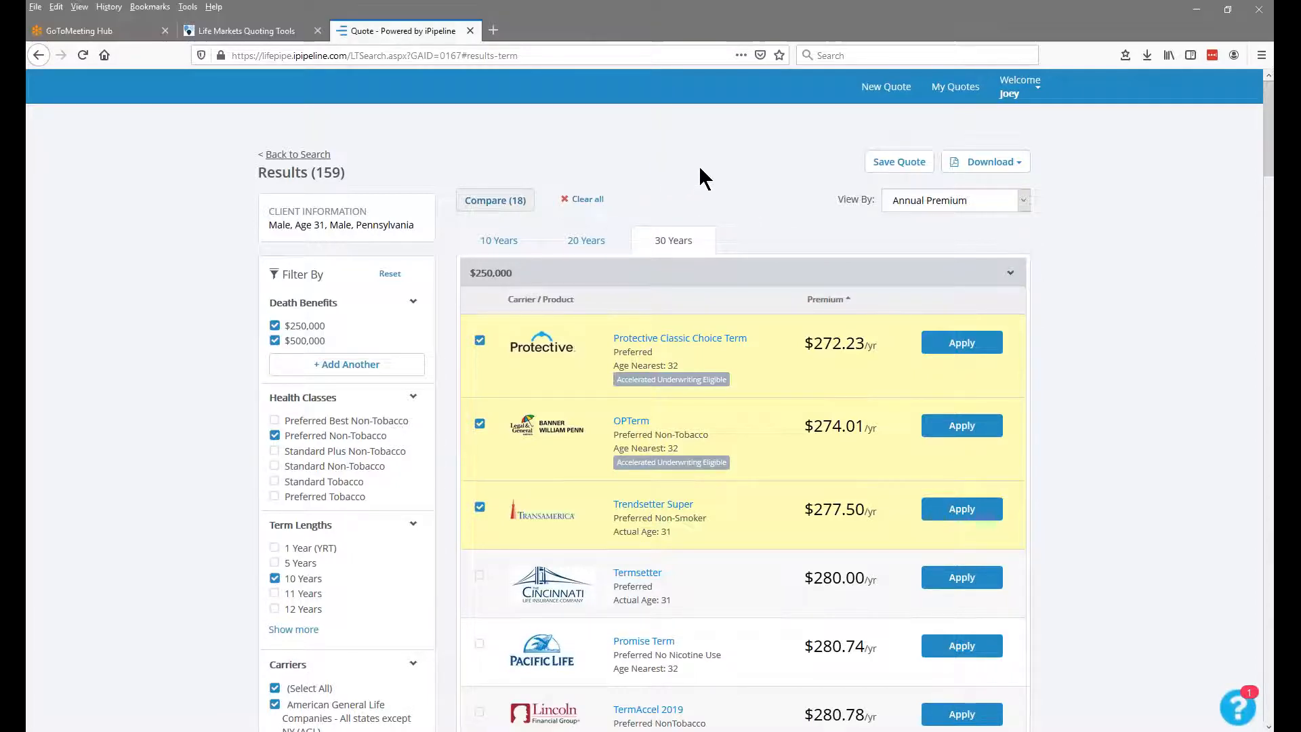
click(587, 201)
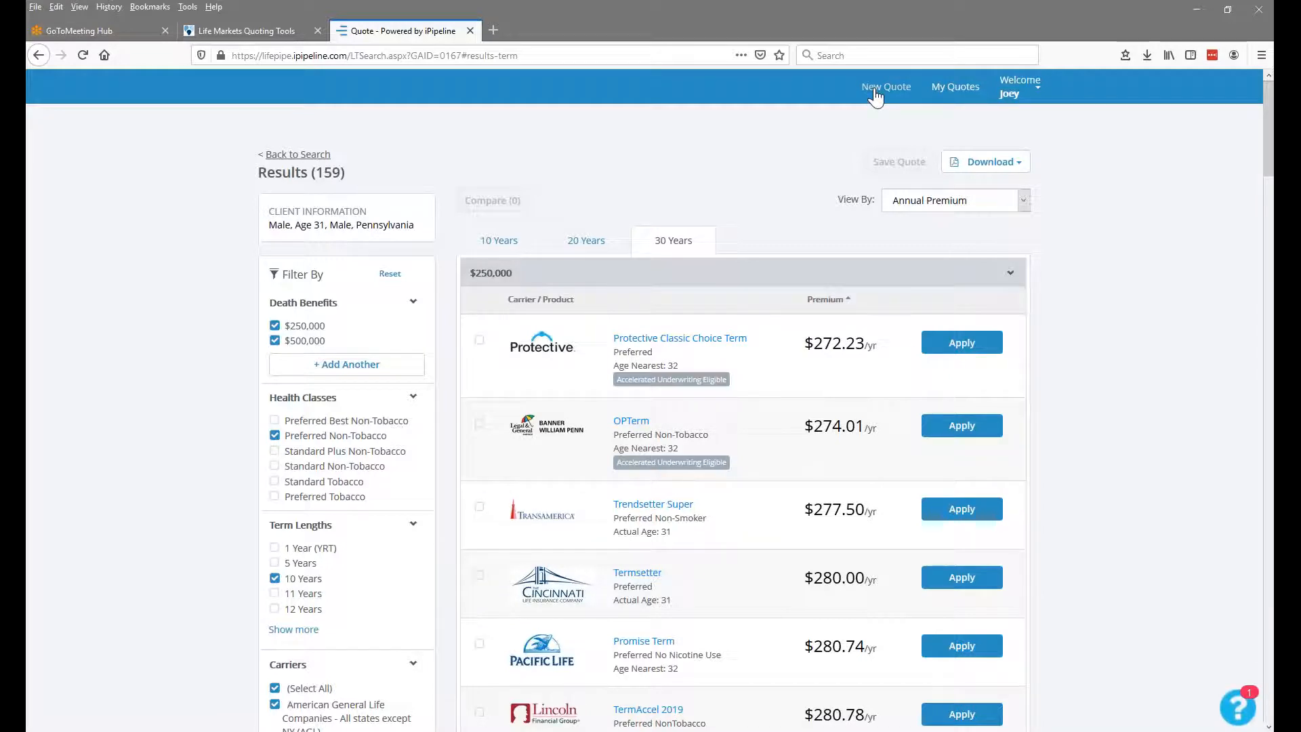
click(319, 154)
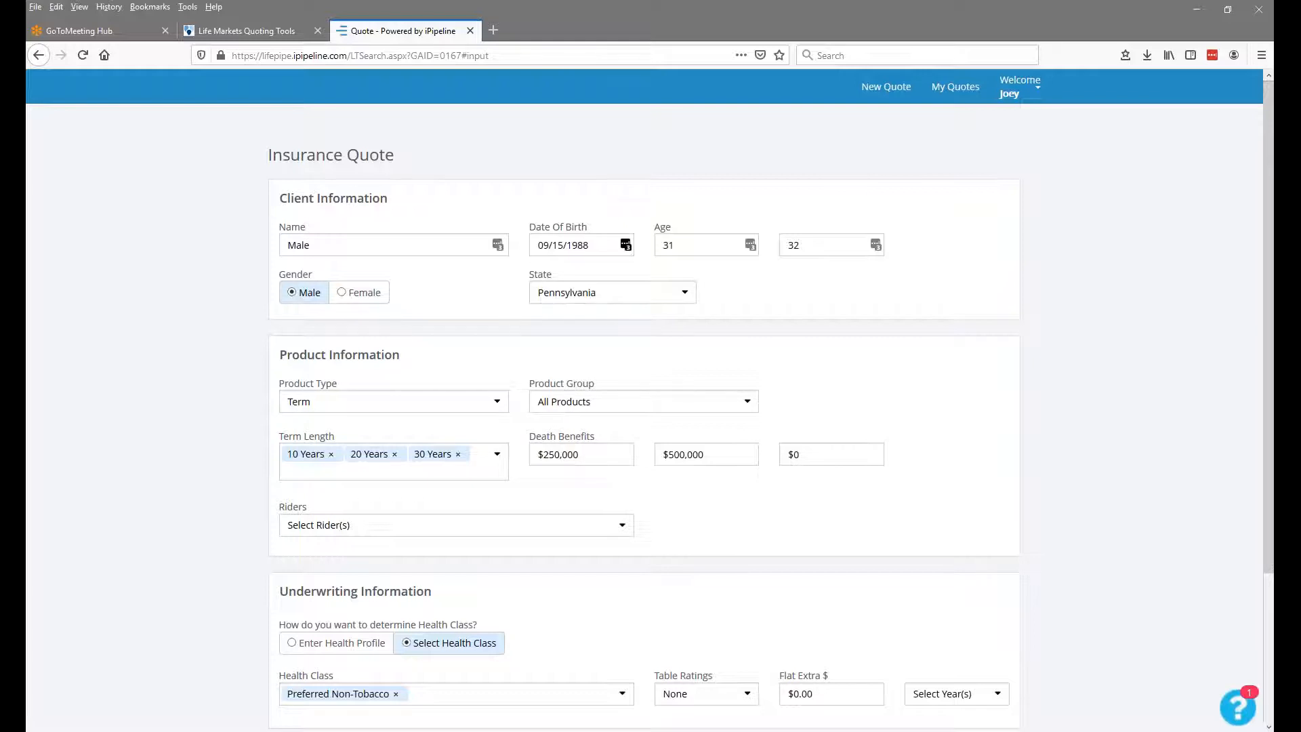
Change the product type to Guaranteed Universal Life (GUL) with maturity ages To Age 100 and To Age 121, and get quotes
click(477, 395)
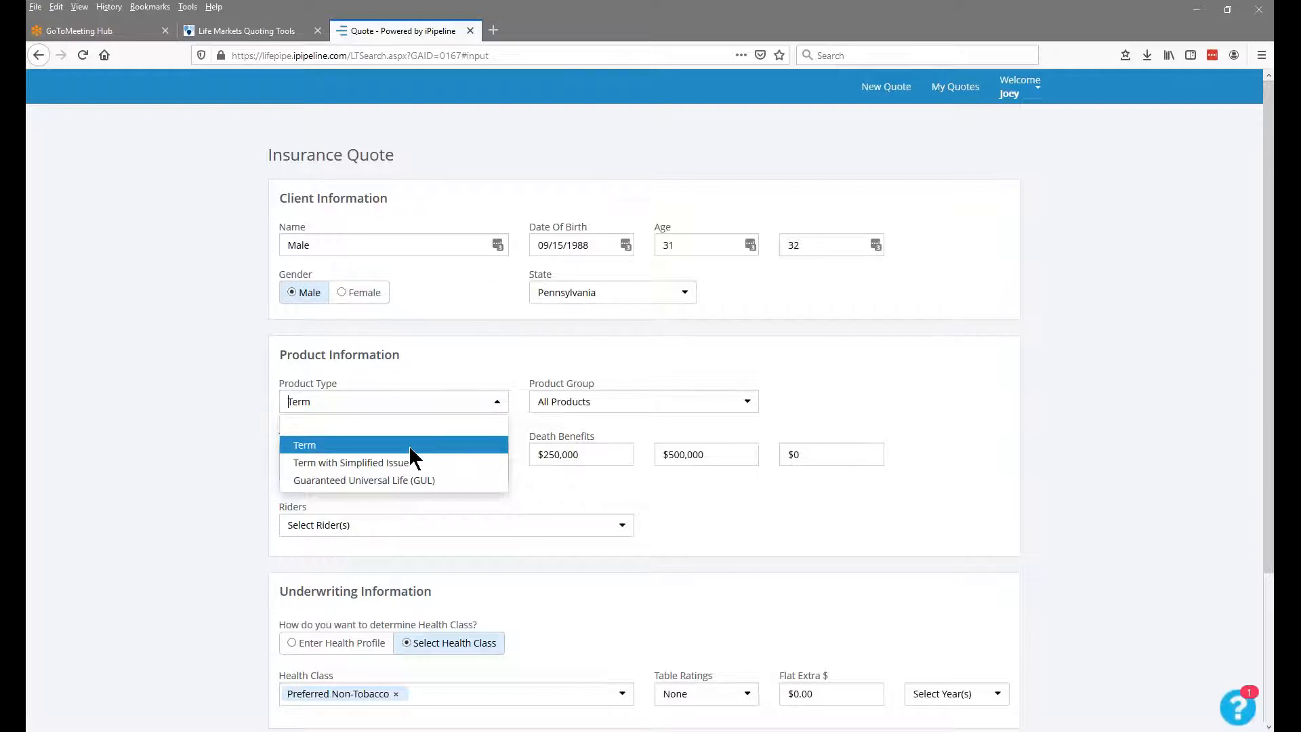
click(363, 479)
click(497, 455)
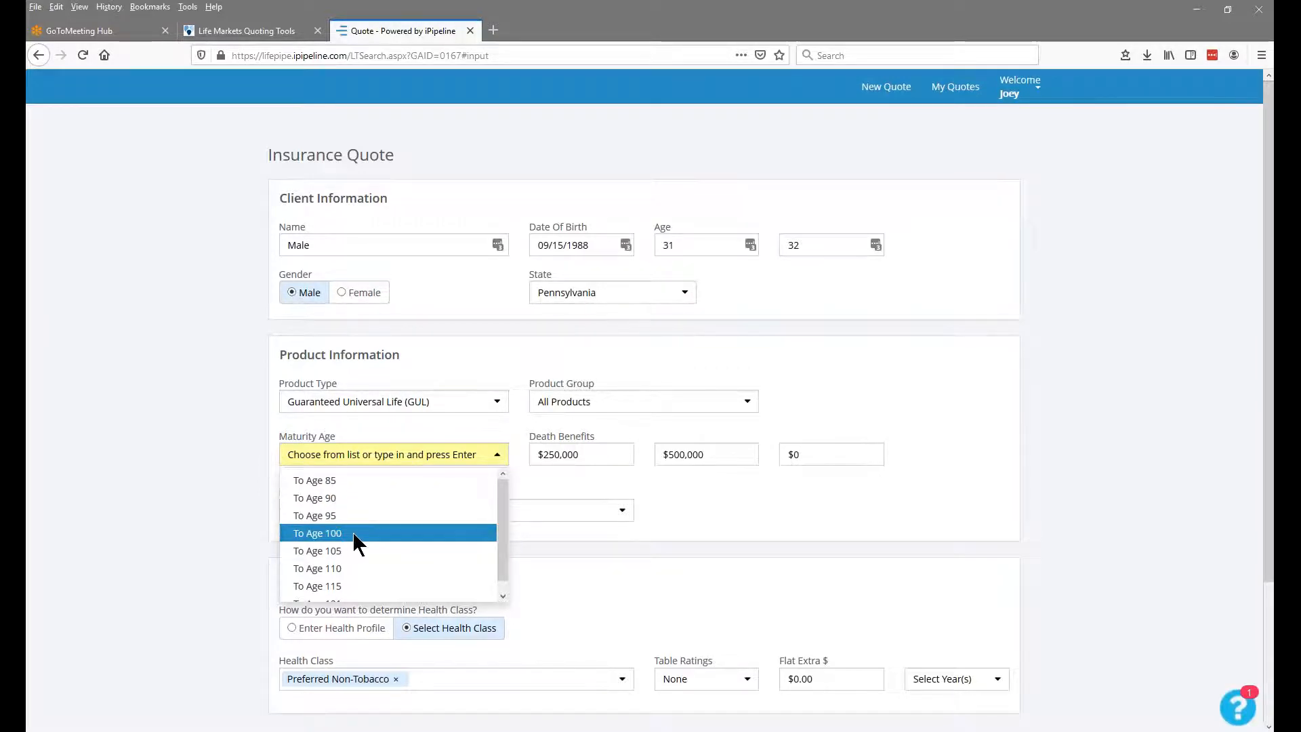
click(330, 538)
click(331, 584)
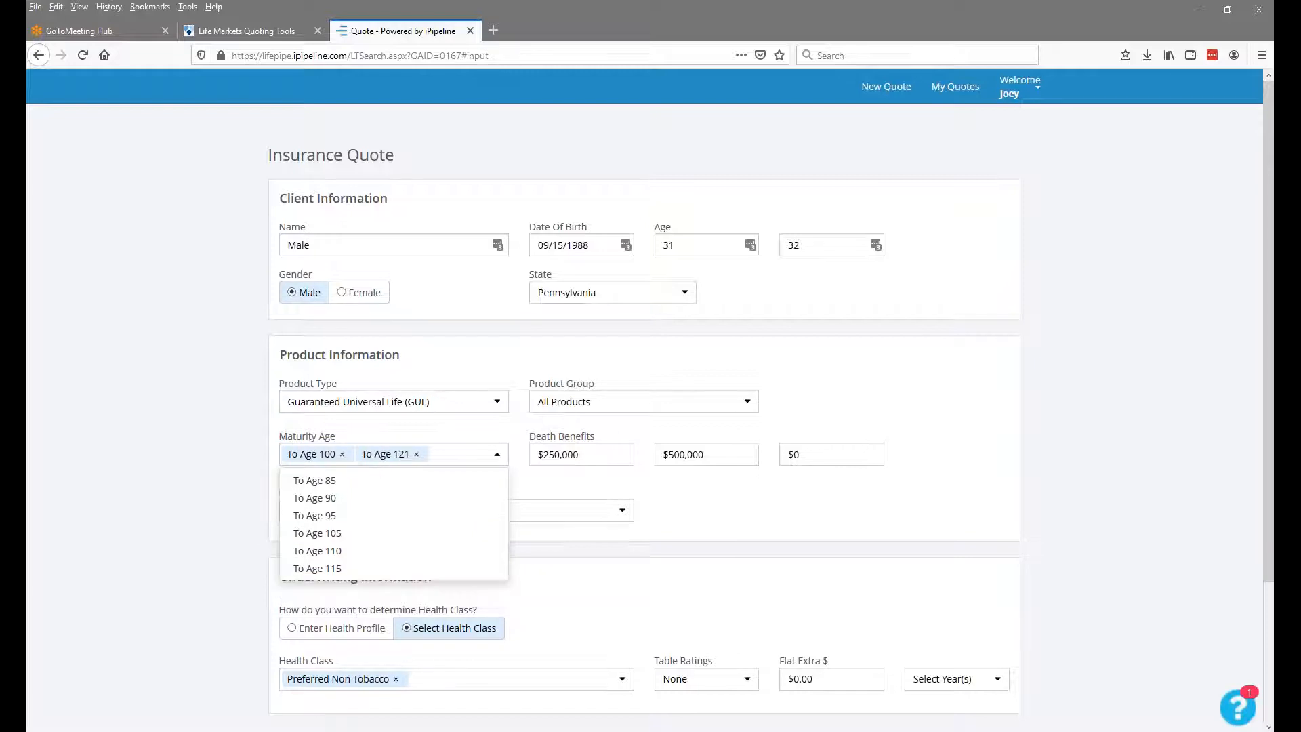
click(742, 500)
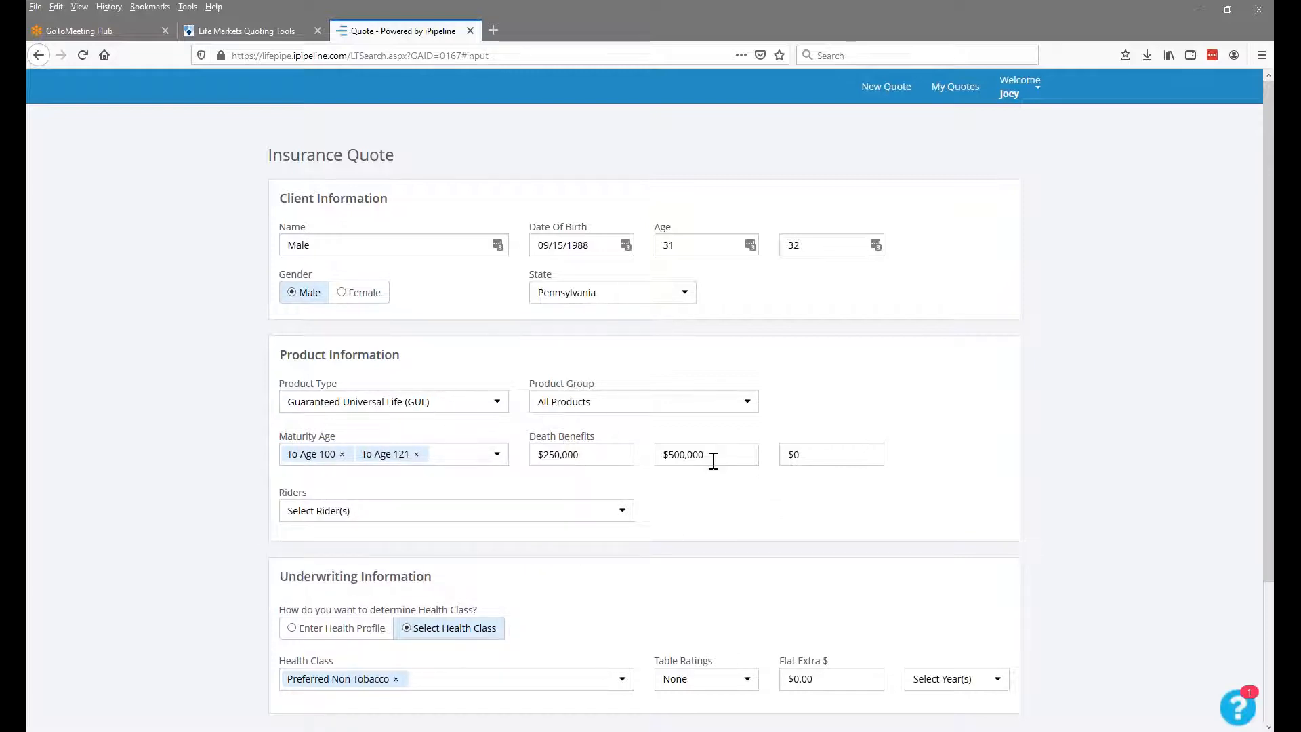
scroll(793, 453, down, 3)
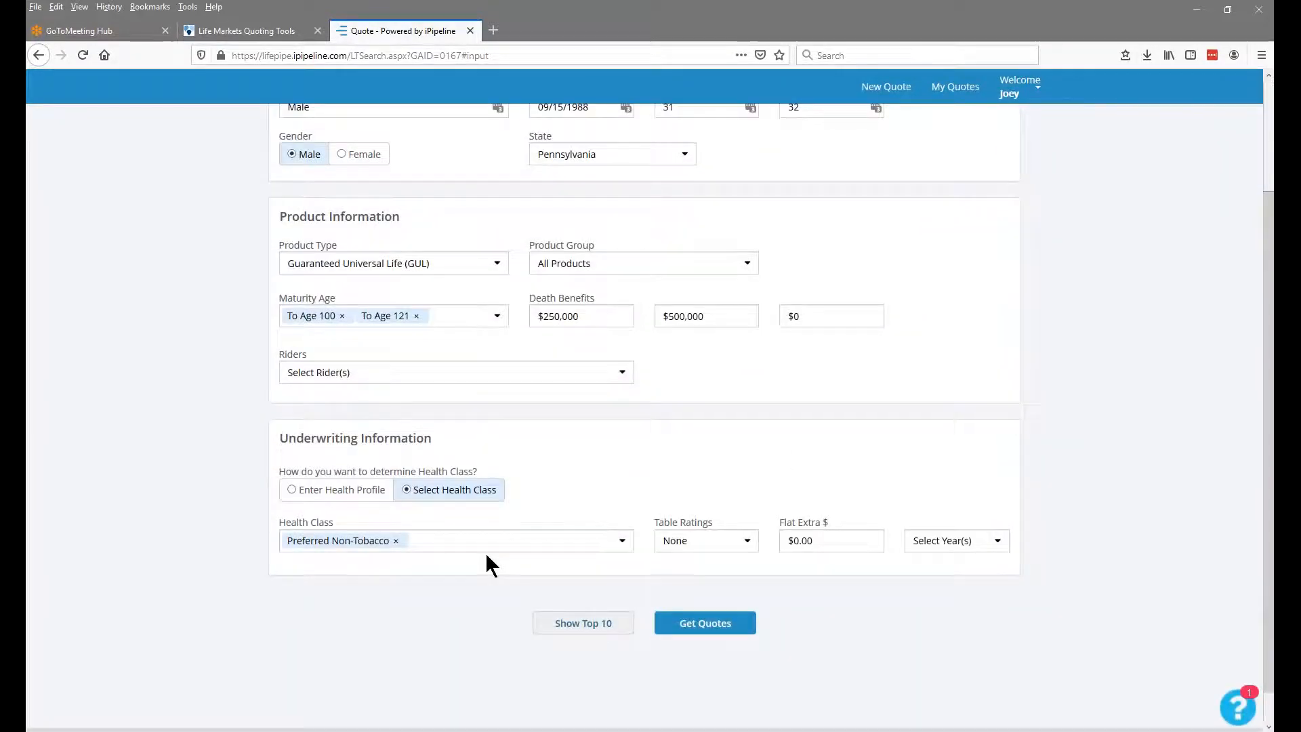
click(705, 621)
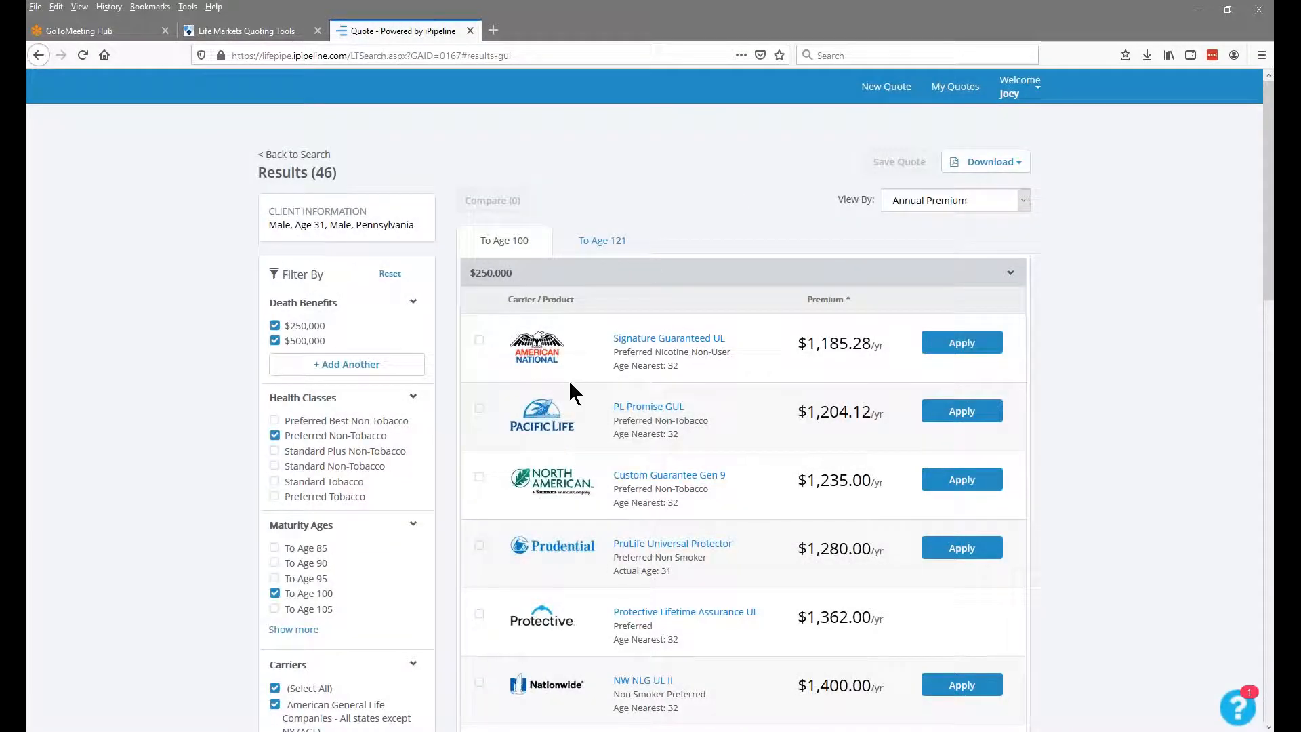
Select the American National, Pacific Life and North American products in the $250,000 To Age 100 results for comparison
click(480, 340)
click(479, 408)
click(479, 477)
scroll(565, 512, down, 2)
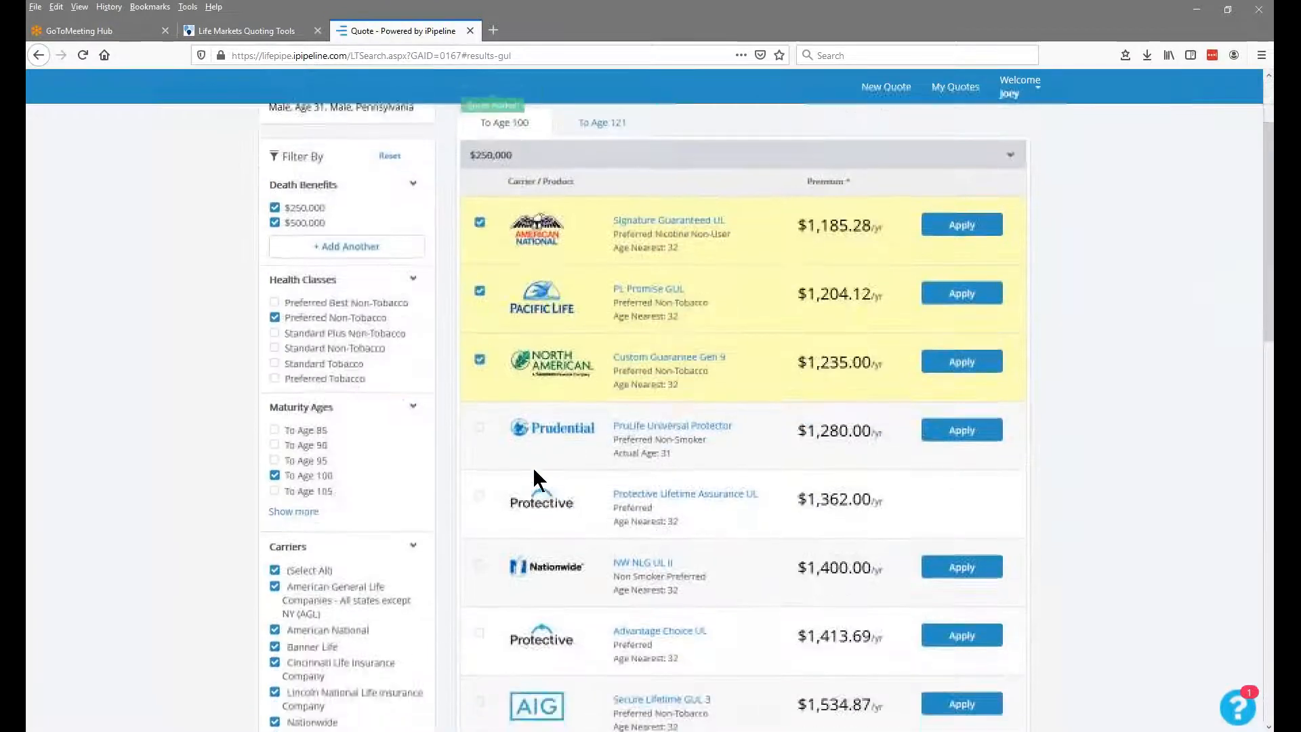
scroll(576, 380, up, 2)
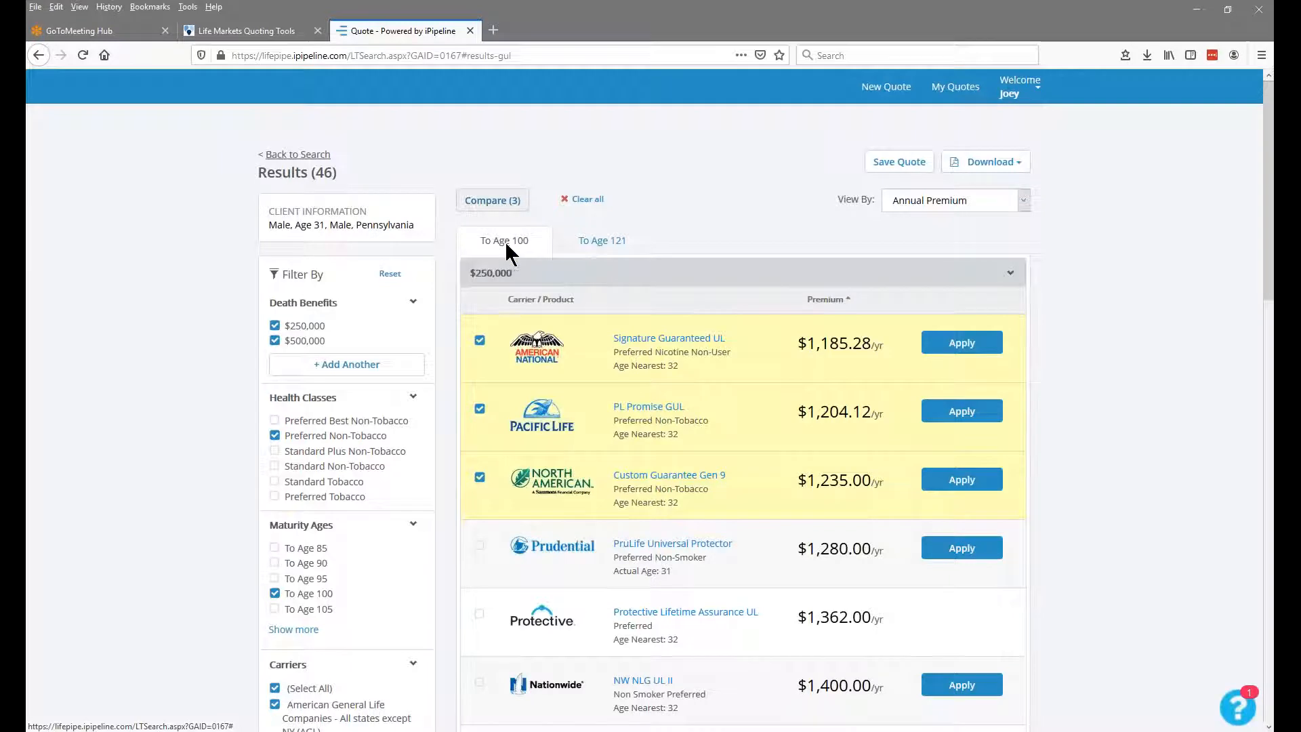
Check the To Age 121 results and the premium view options, and clear all selected products
click(601, 240)
click(519, 244)
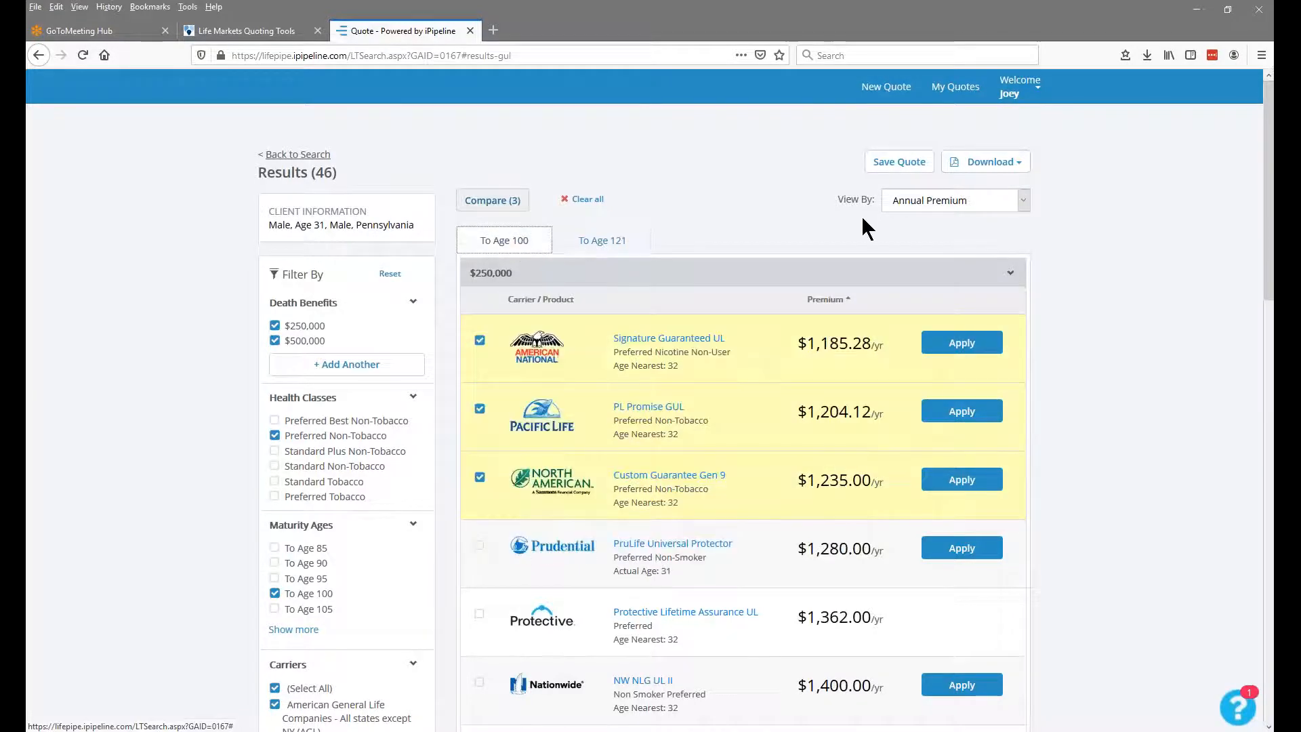
click(942, 200)
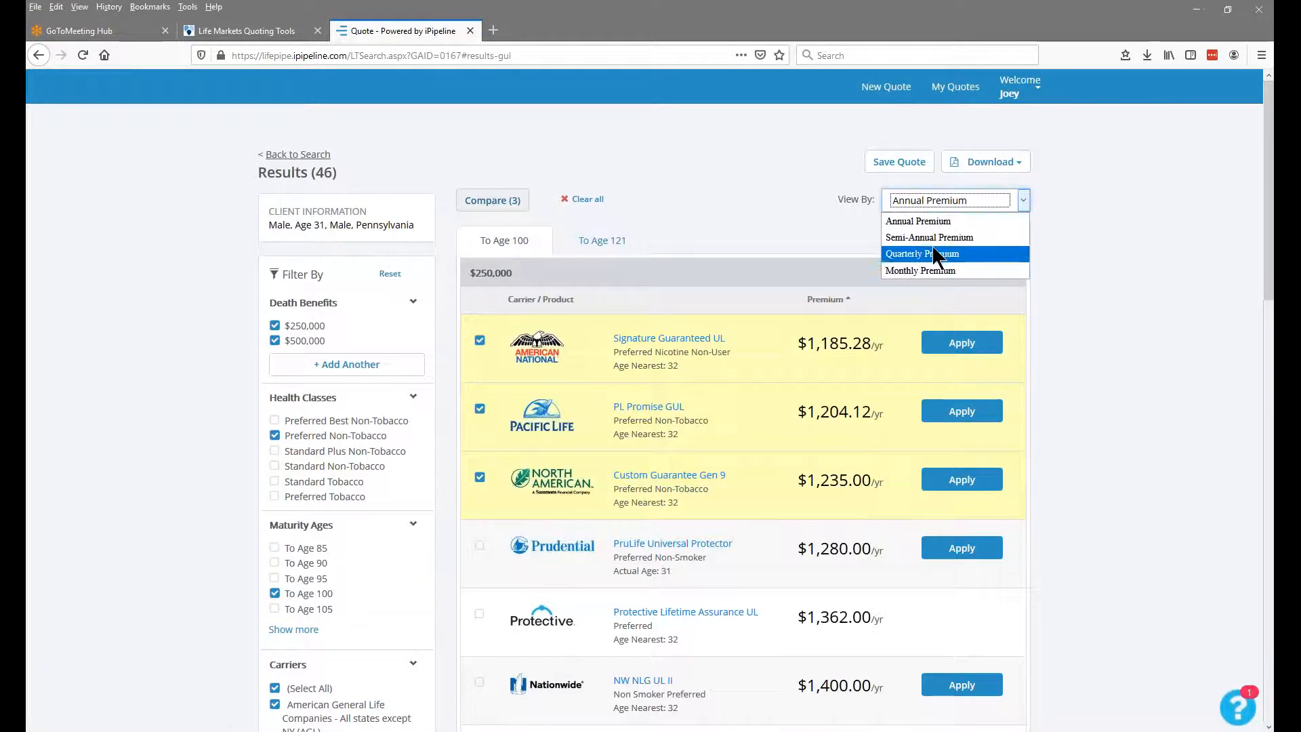
click(934, 195)
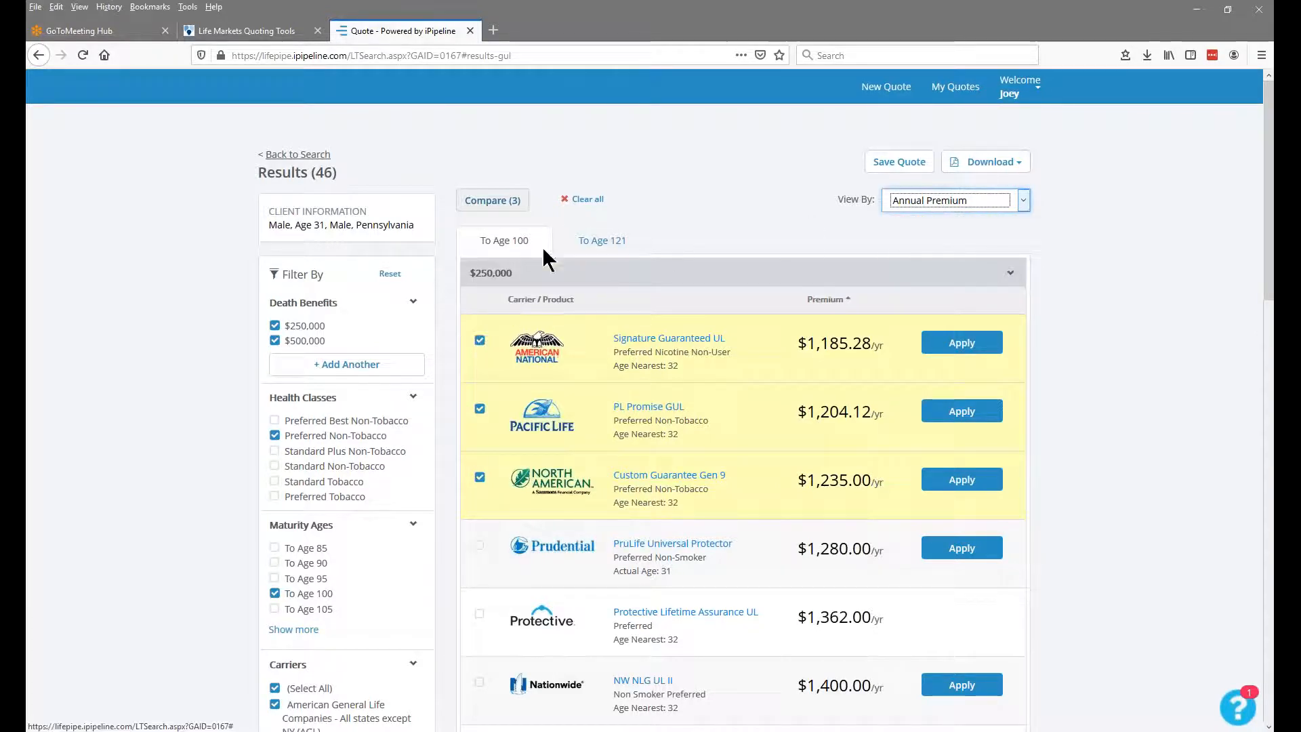
click(588, 201)
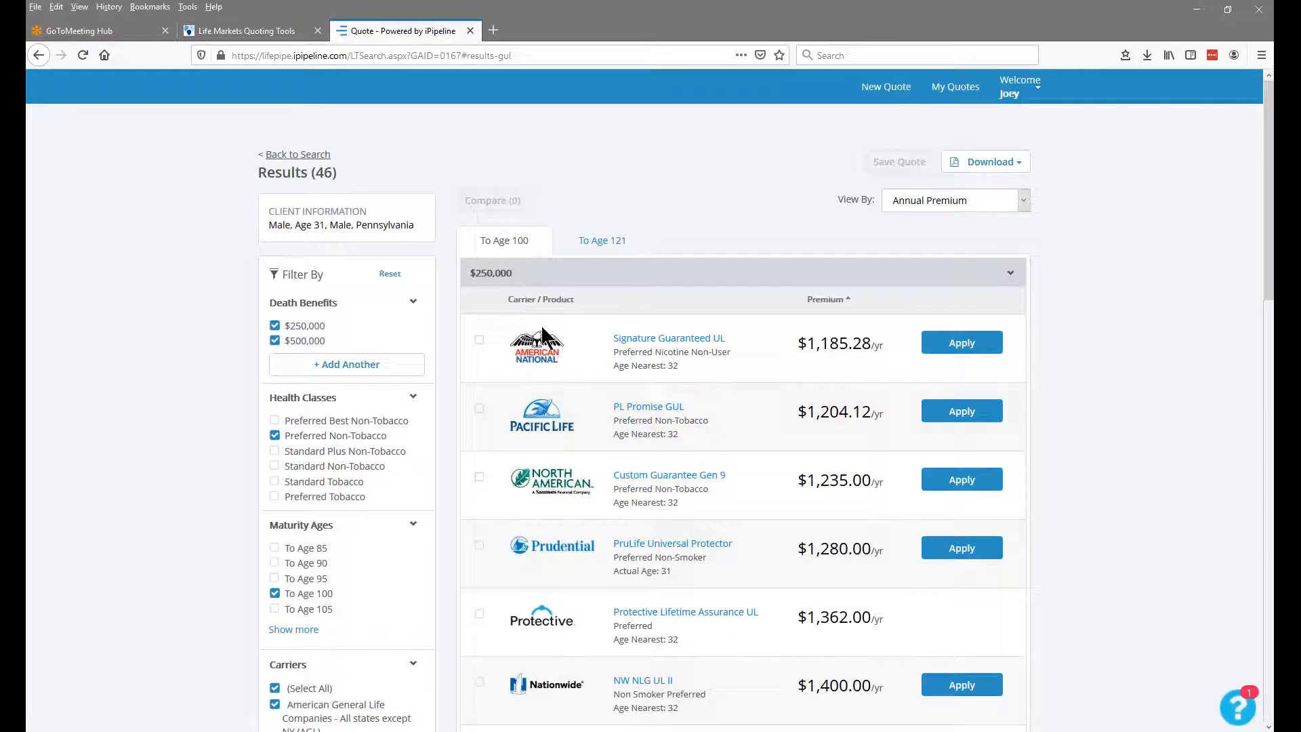
Select American National's Signature Guaranteed UL, review its apply options, and deselect the product
click(479, 339)
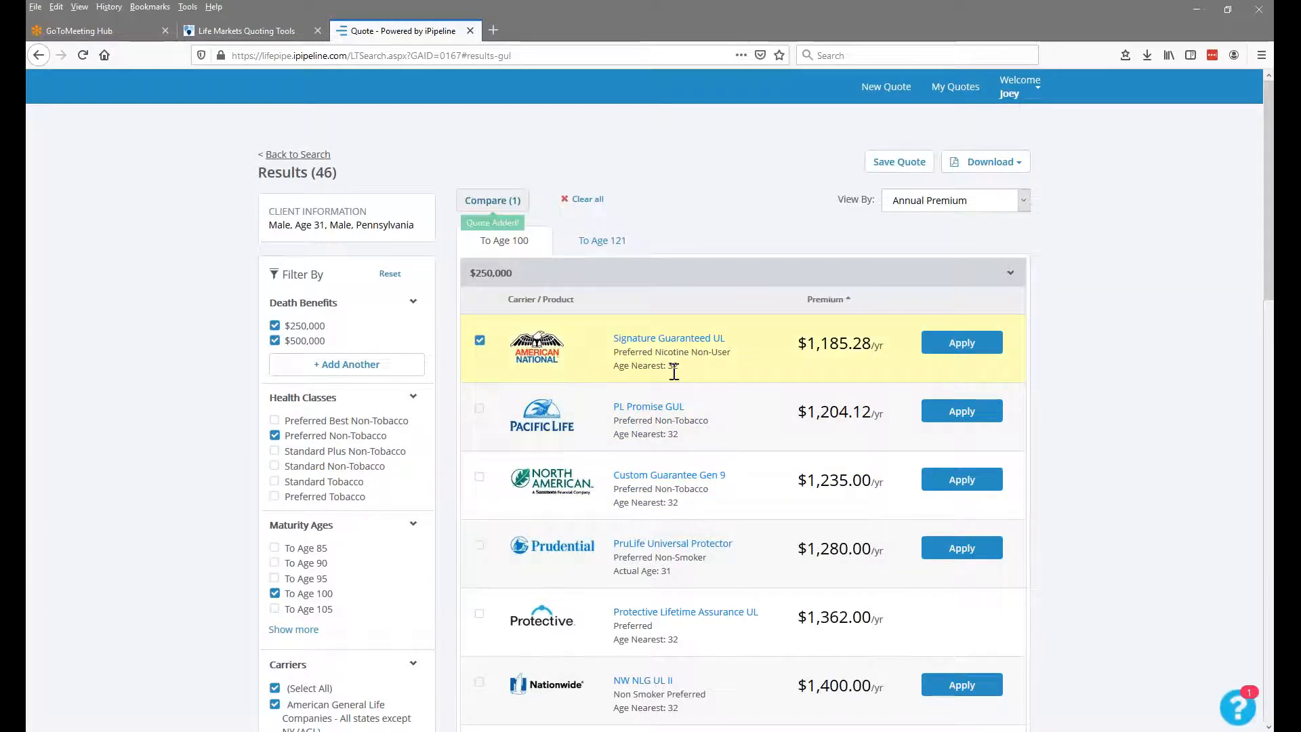
mouse_move(835, 349)
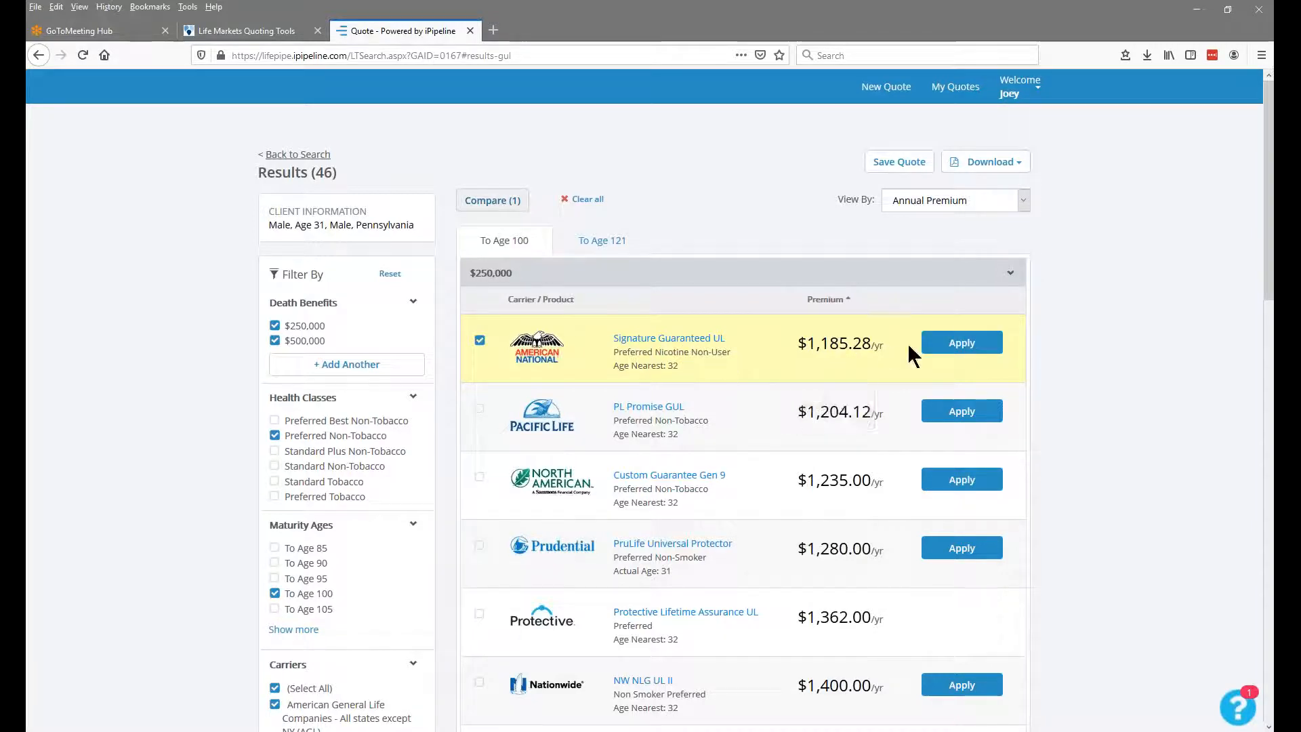
click(946, 347)
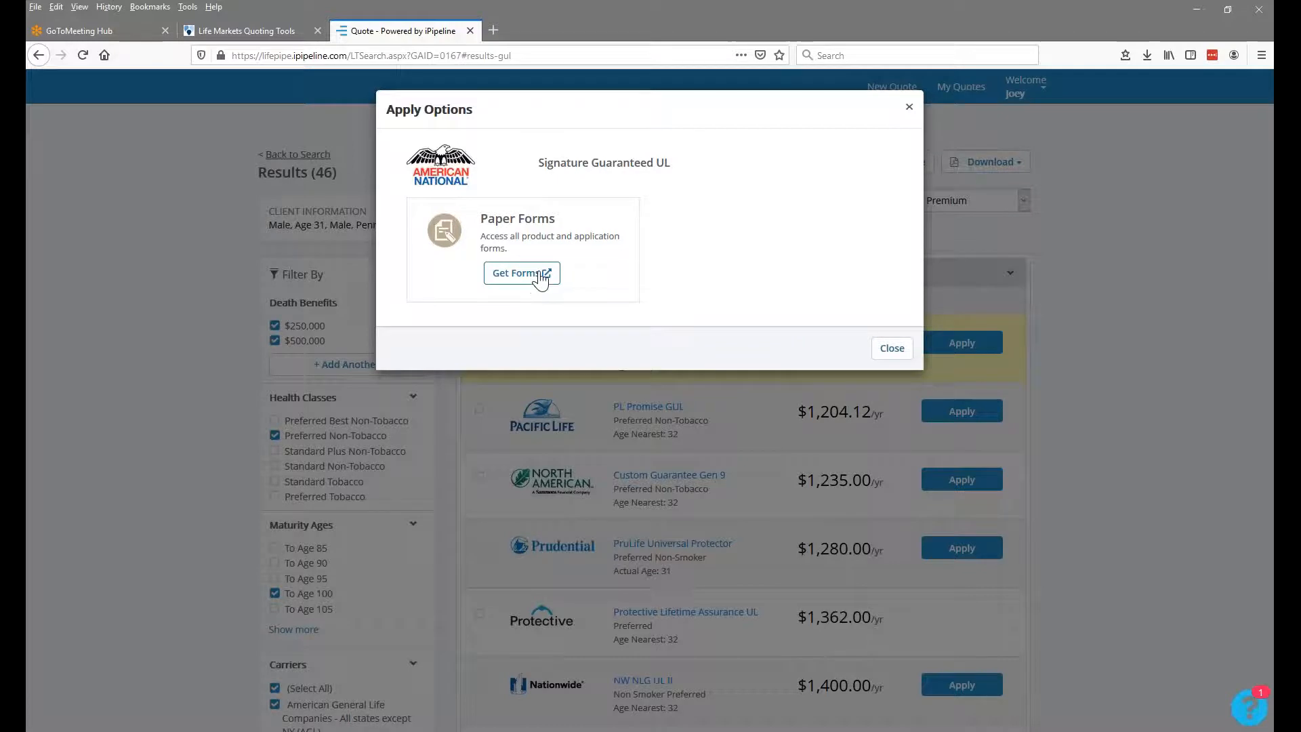
click(882, 350)
click(479, 343)
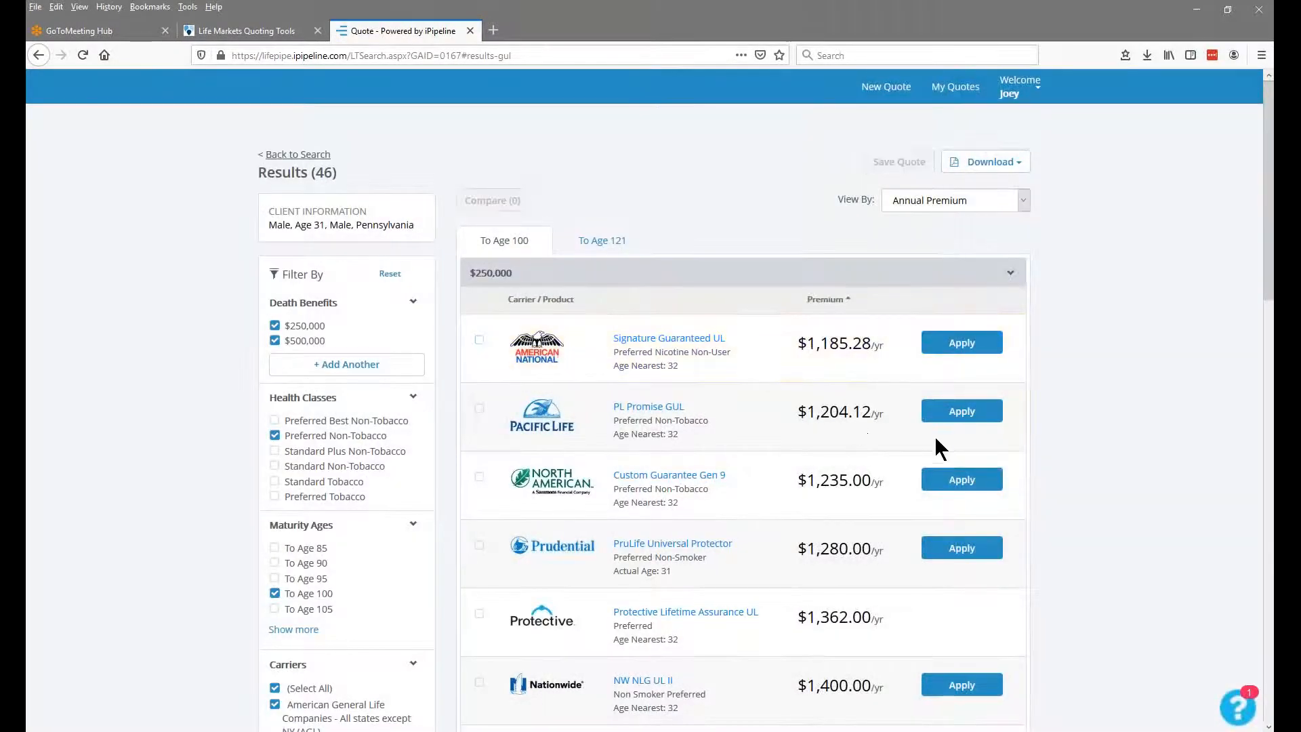
Start a drop ticket for Pacific Life's PL Promise GUL, and review and close its case information form
click(962, 411)
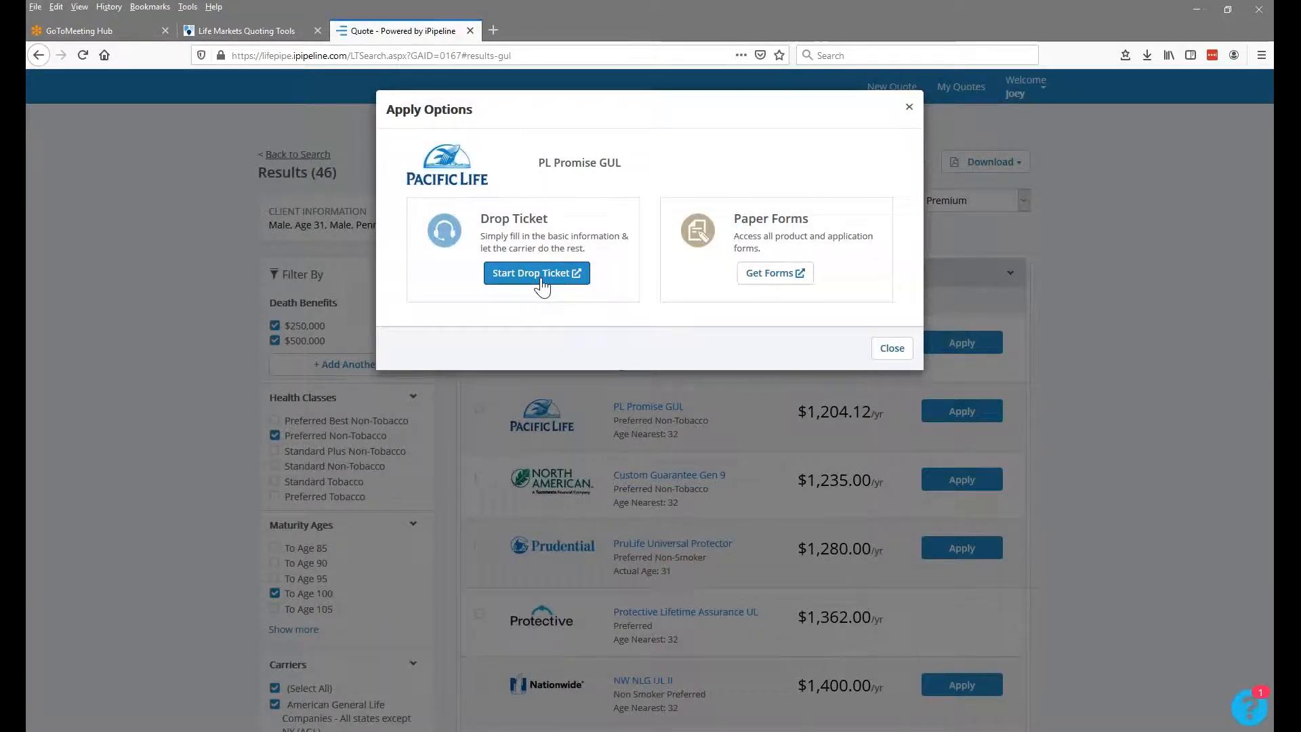
click(541, 273)
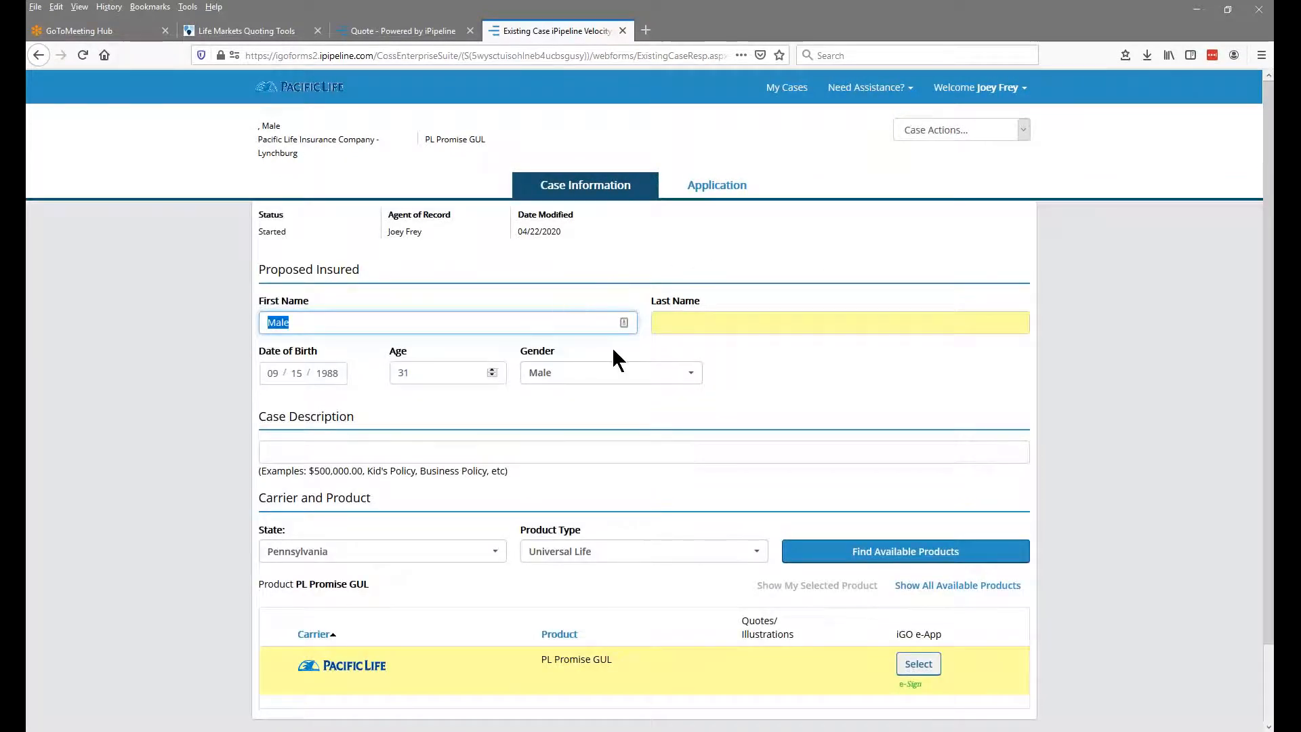
scroll(630, 406, down, 2)
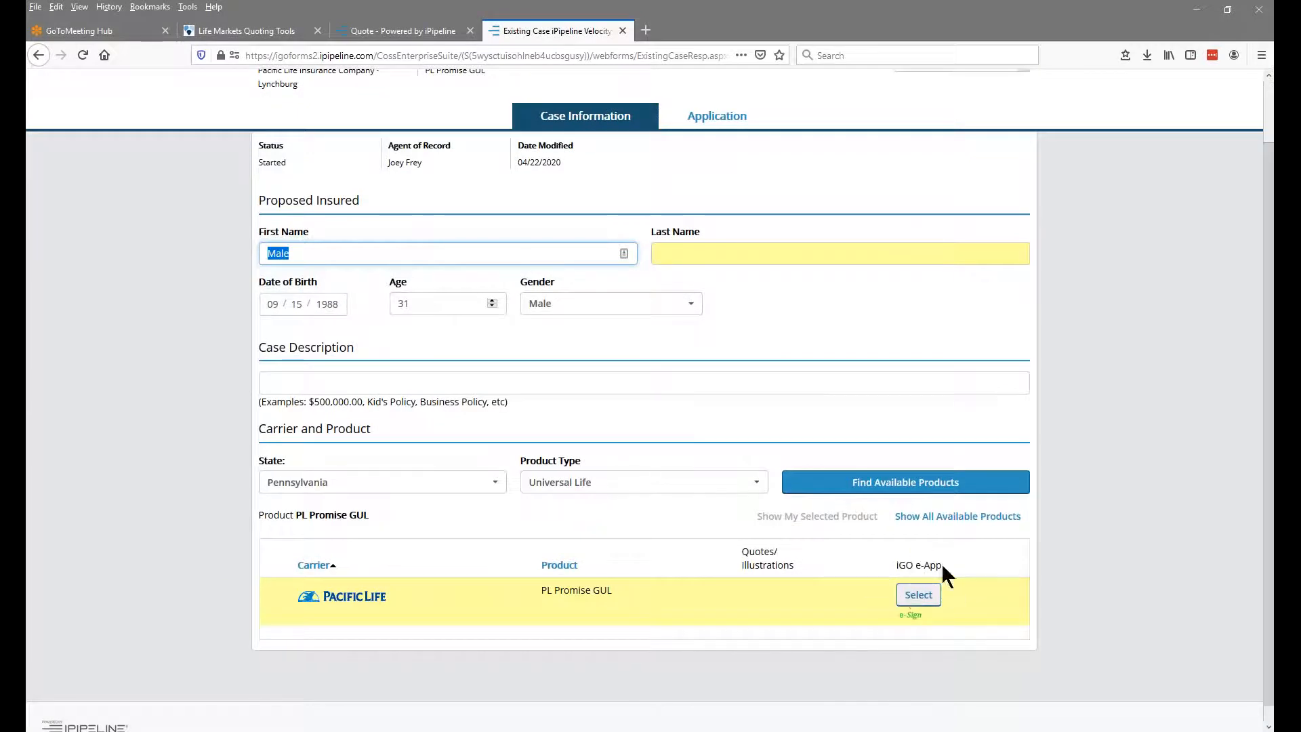
scroll(798, 519, up, 2)
click(683, 322)
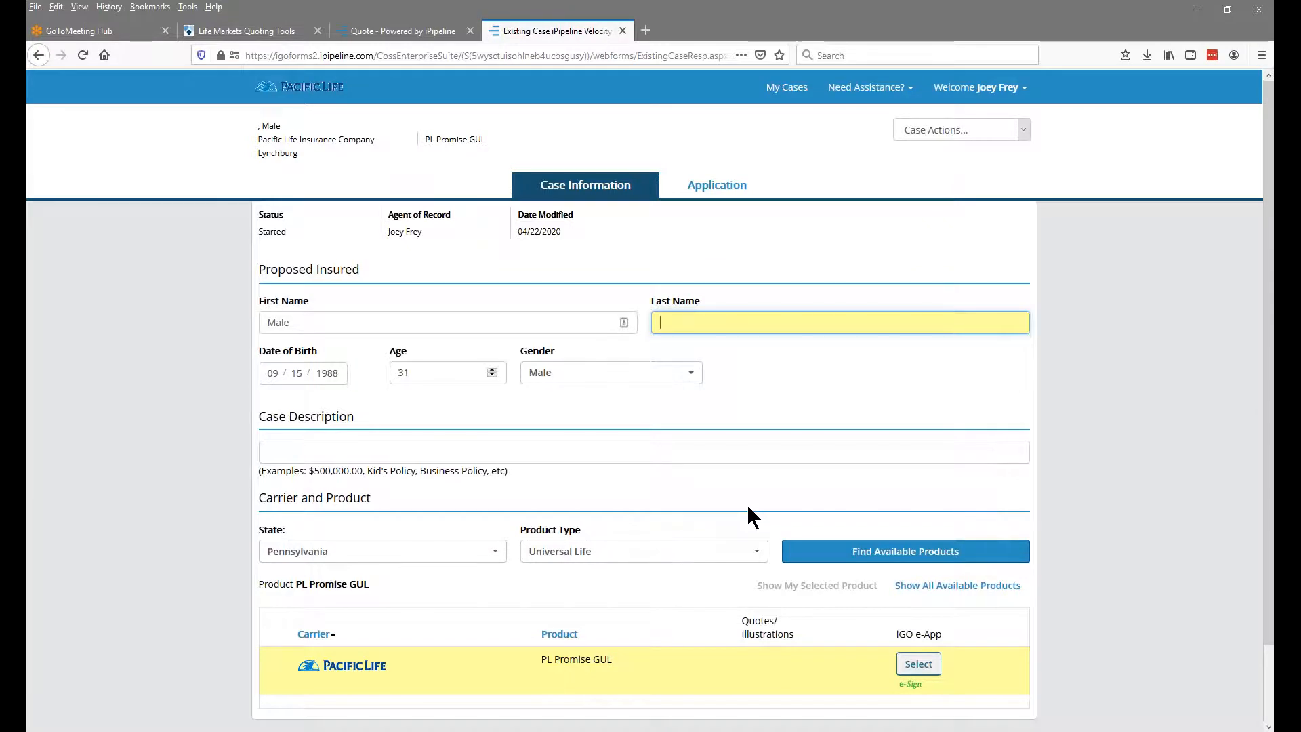
scroll(748, 507, down, 2)
scroll(751, 347, up, 2)
click(621, 31)
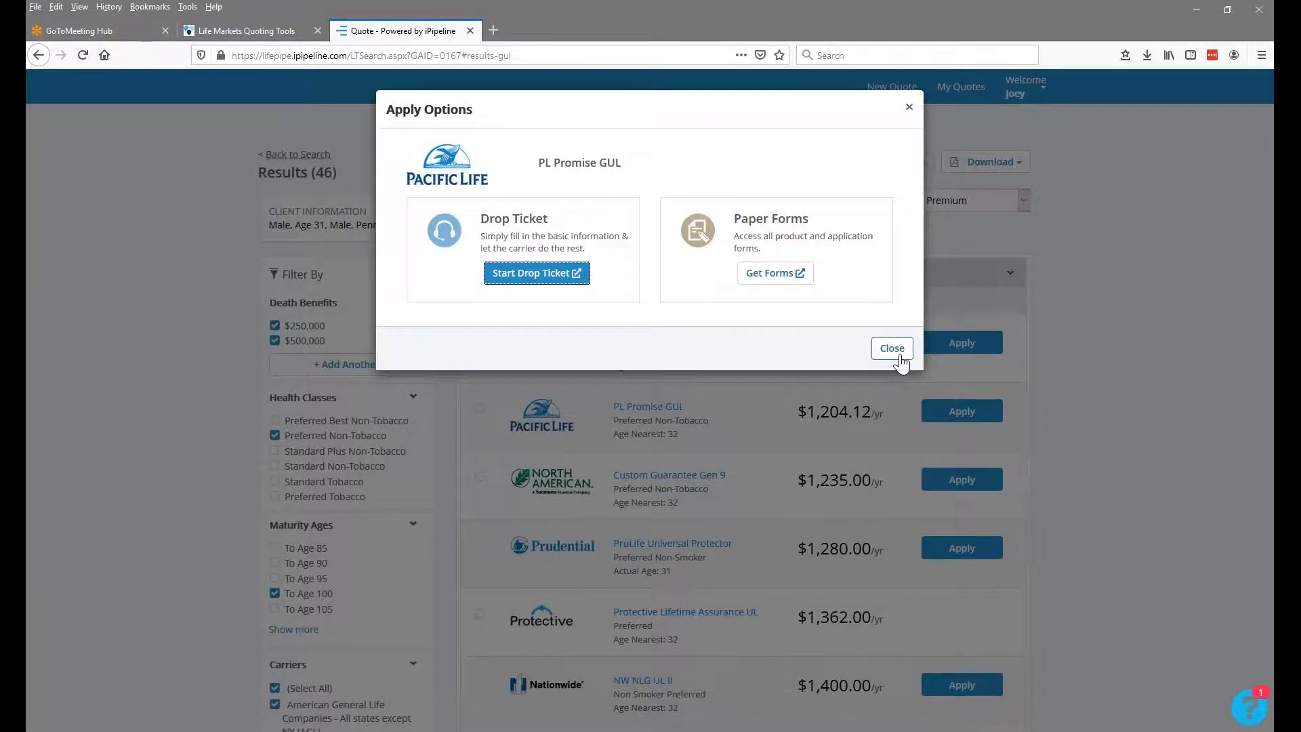
Leave the apply options, review PL Promise GUL's product summary, full features, build charts and underwriting requirements, and close the product information
click(892, 349)
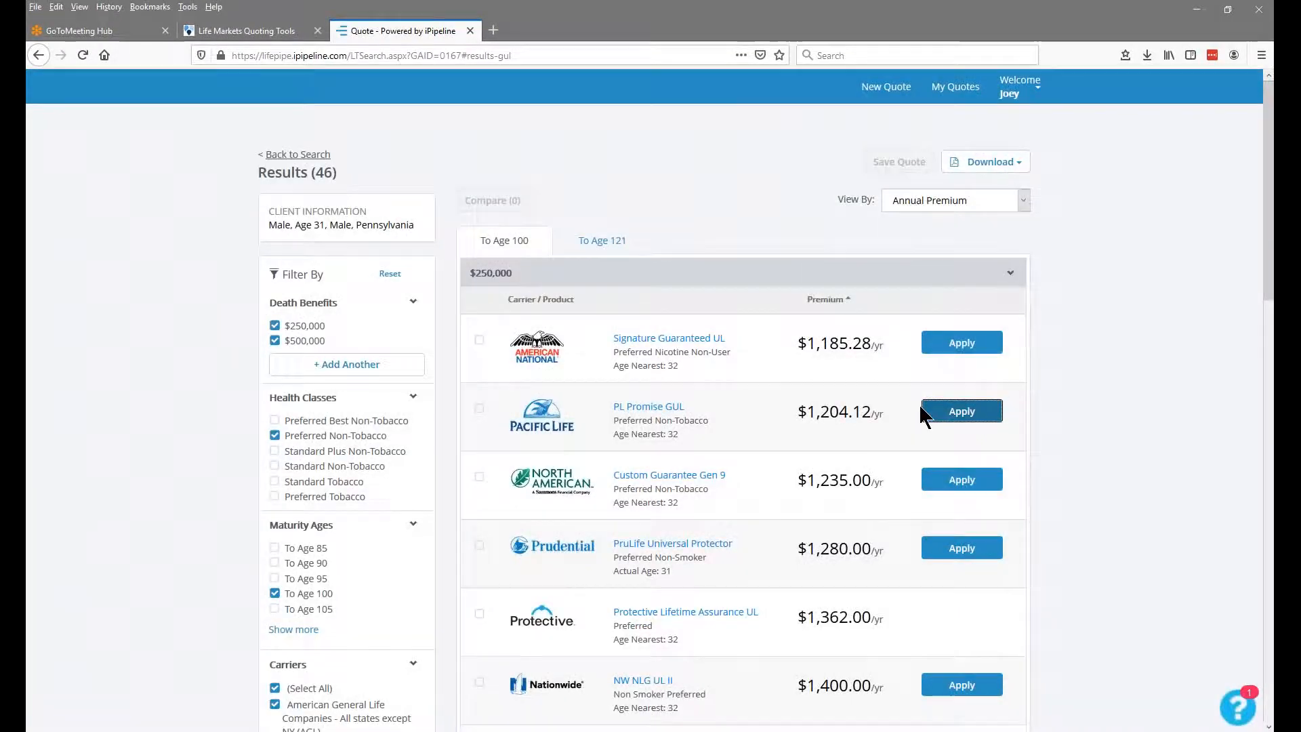
click(641, 407)
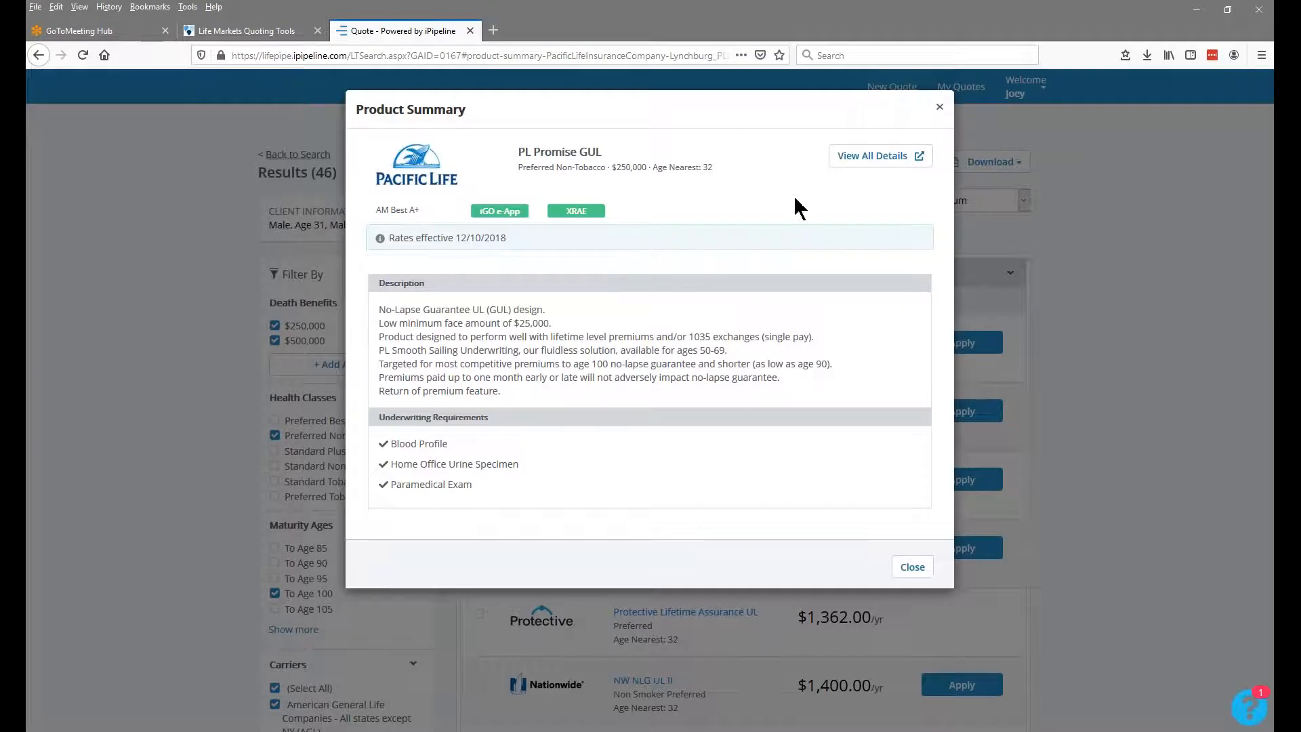
click(901, 155)
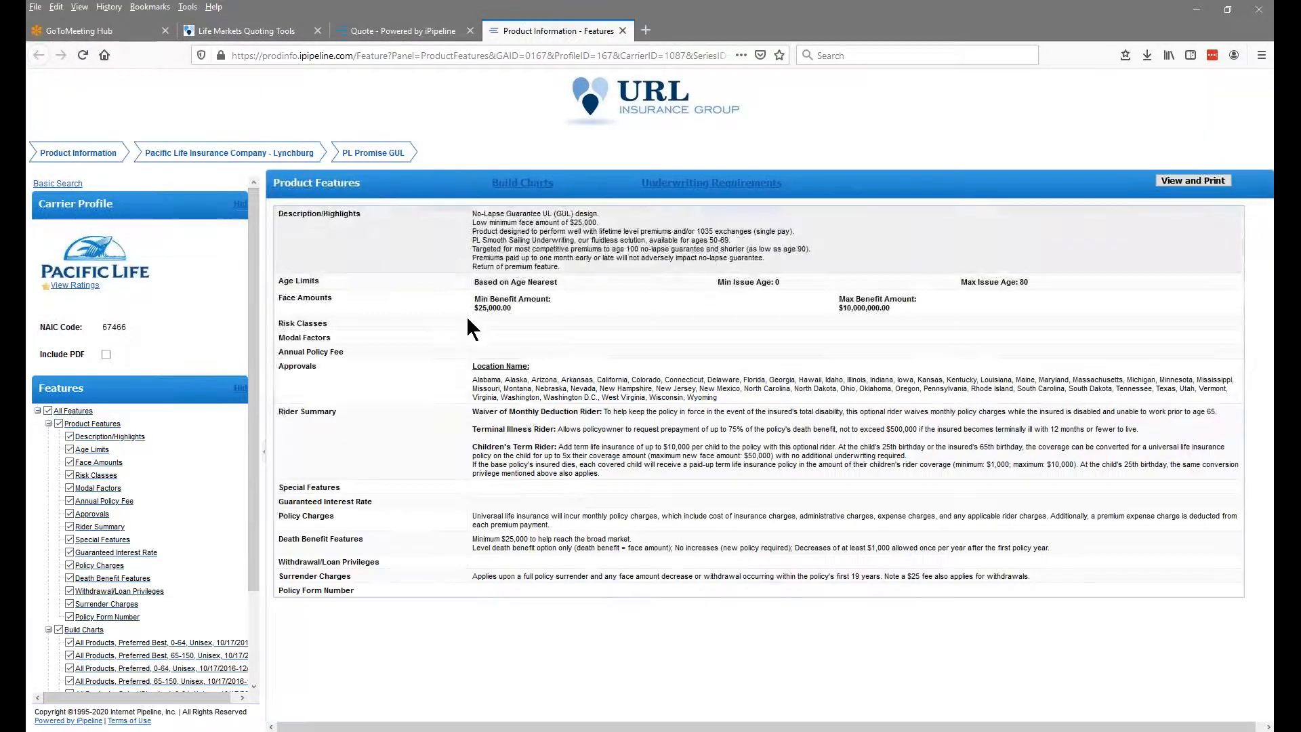
click(510, 184)
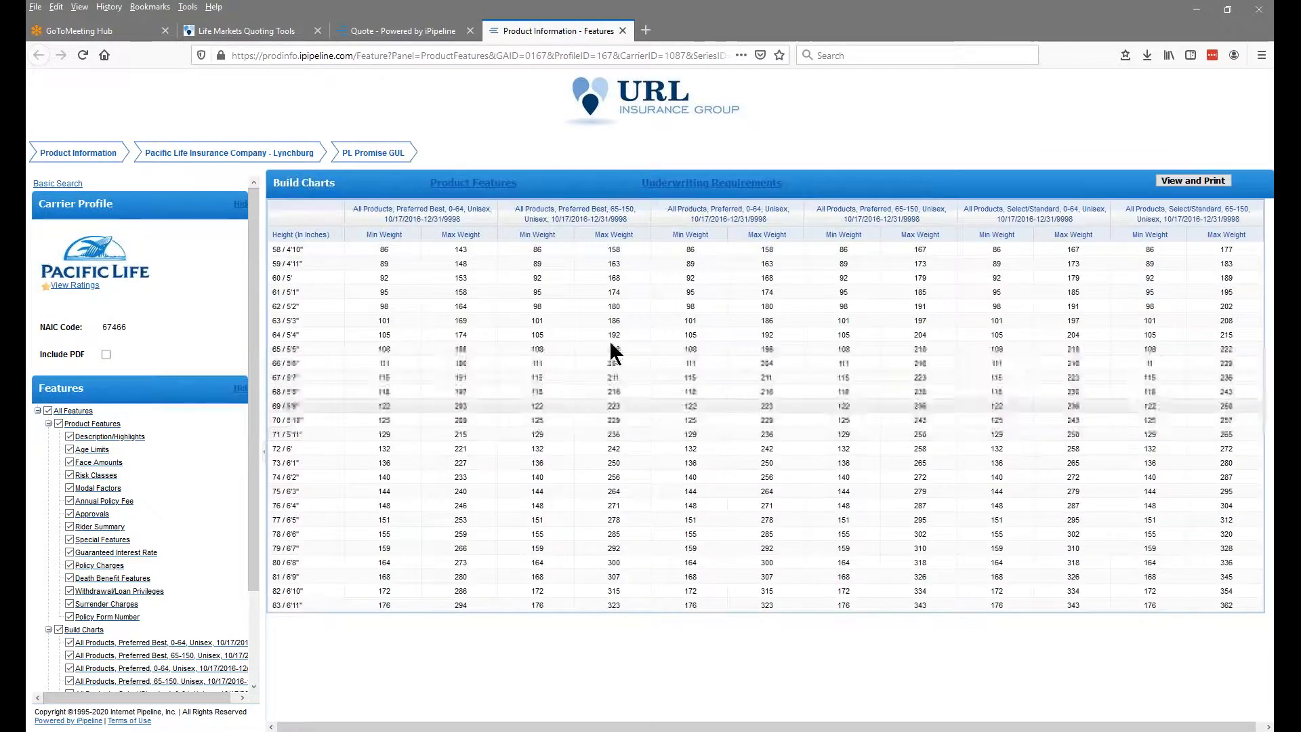
click(696, 184)
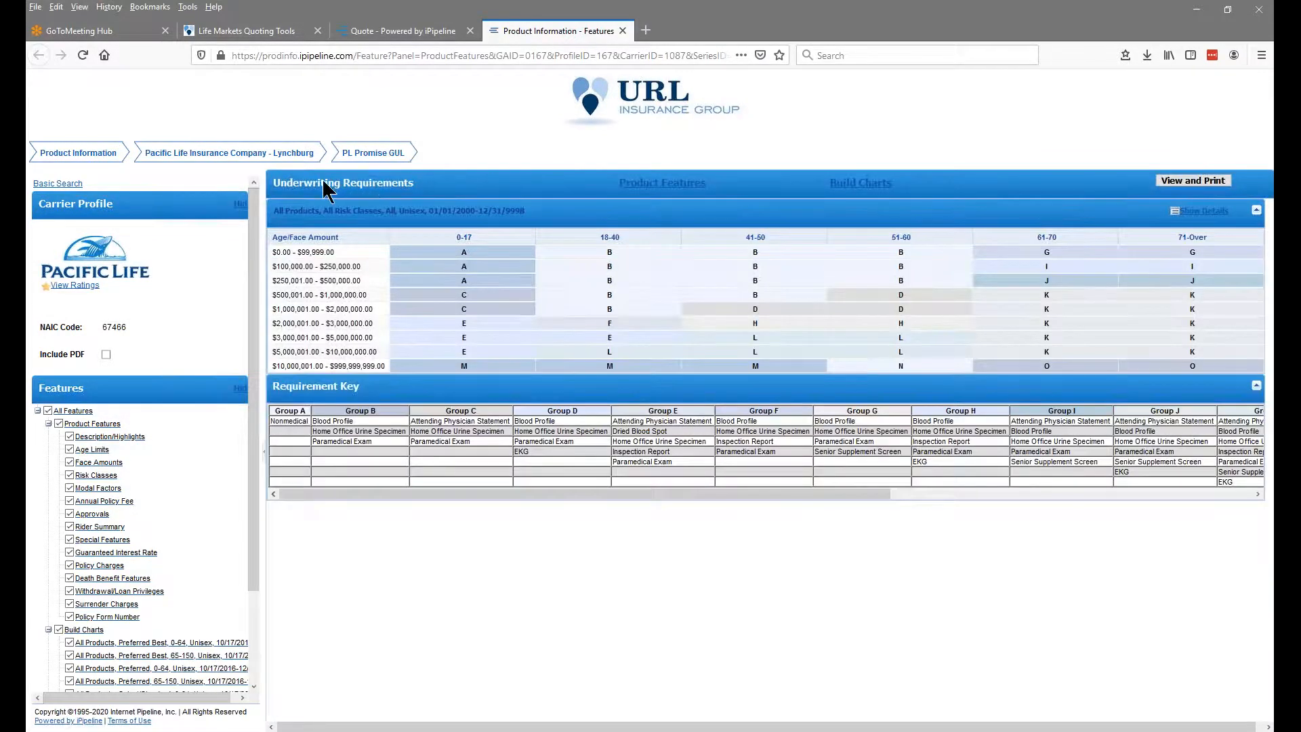
click(620, 29)
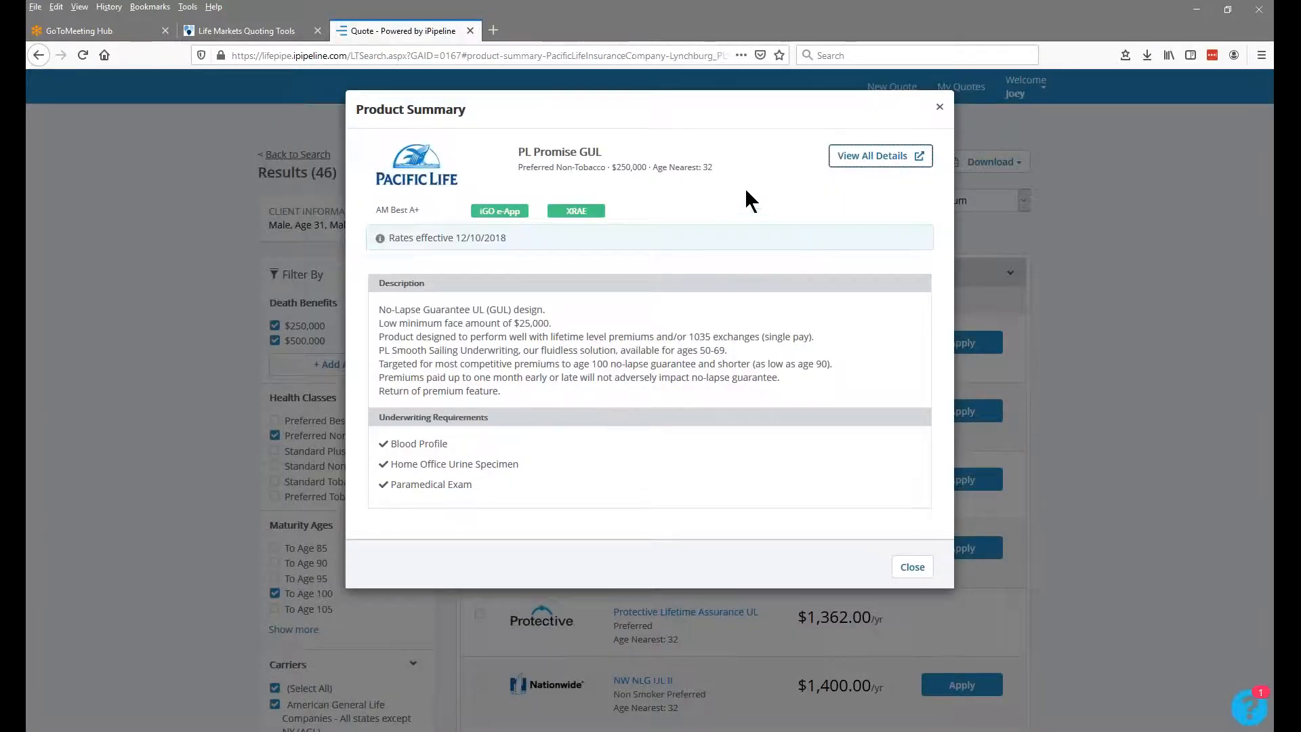
click(939, 116)
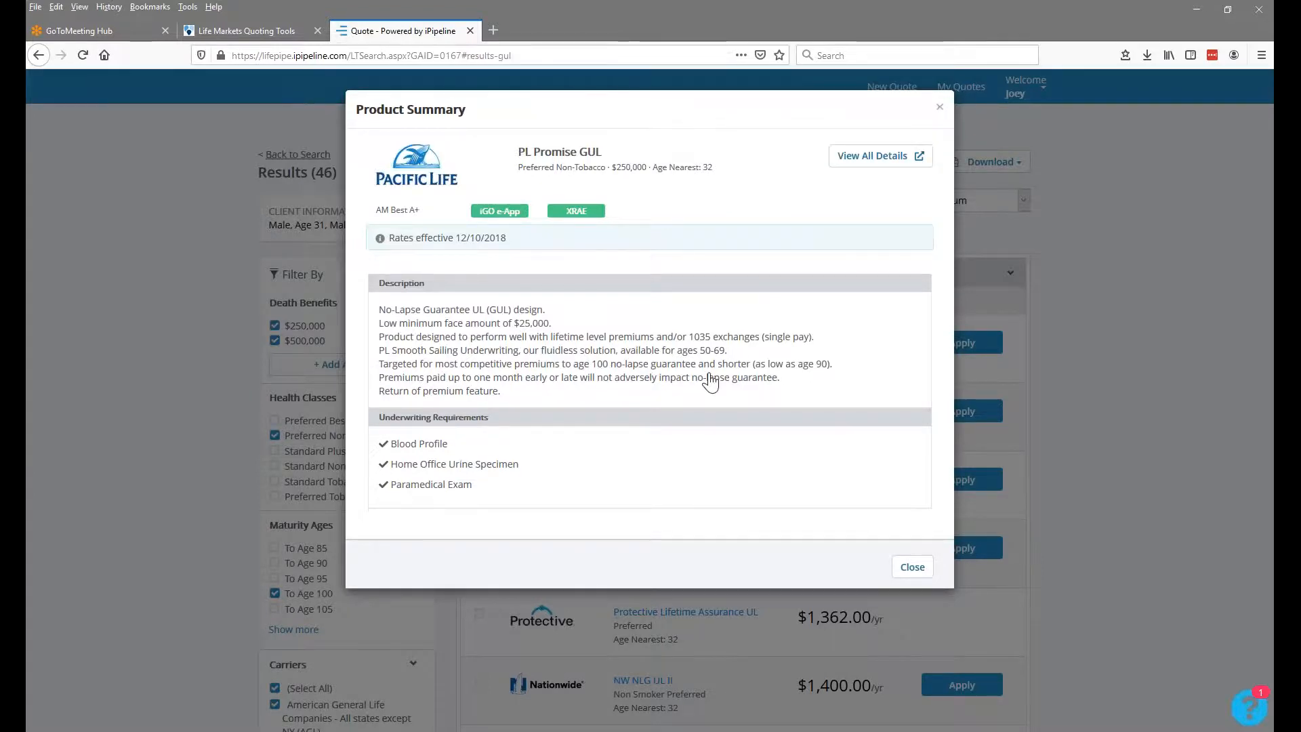